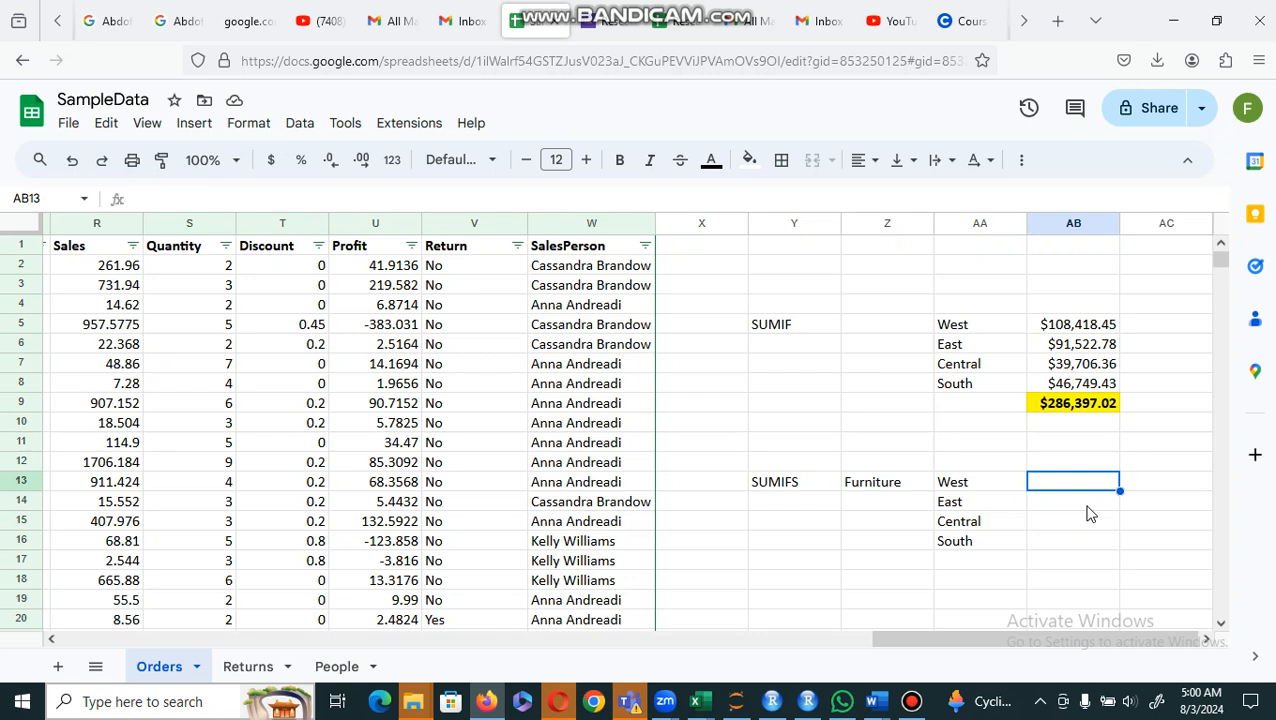
Start a SUMIFS formula in cell AB13 with no arguments yet and show the function's syntax help
type("=")
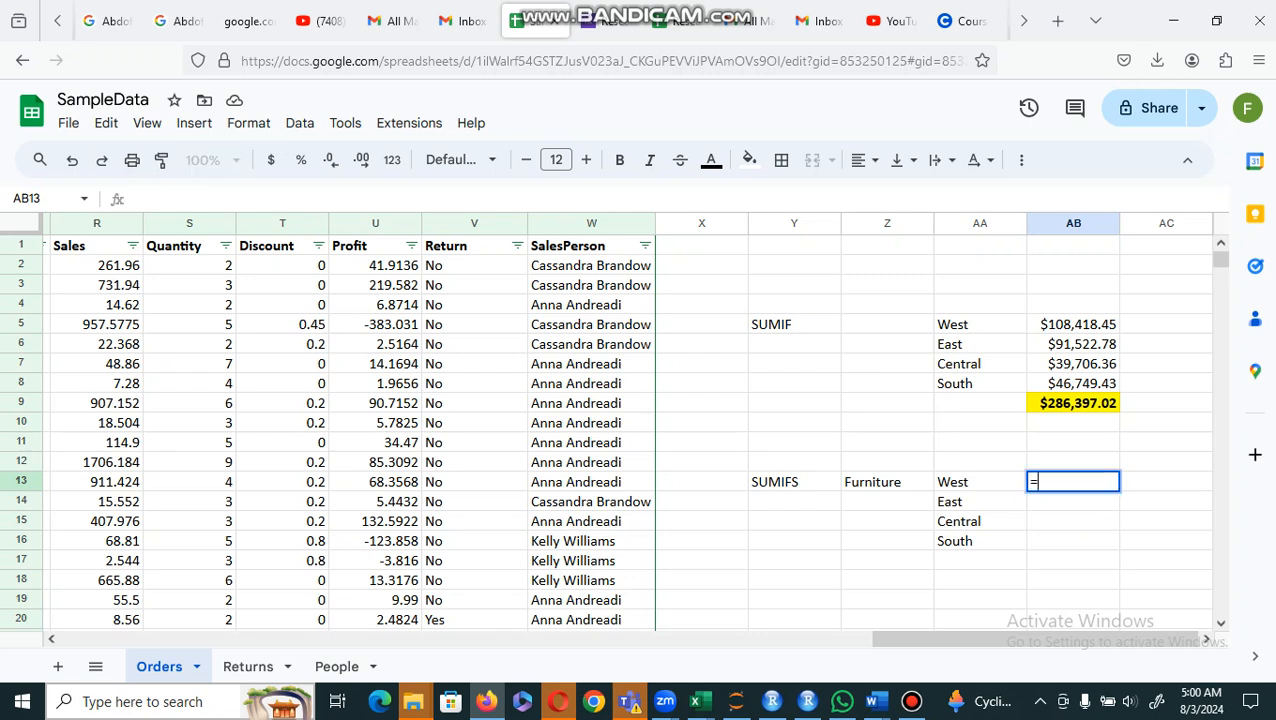
type("su")
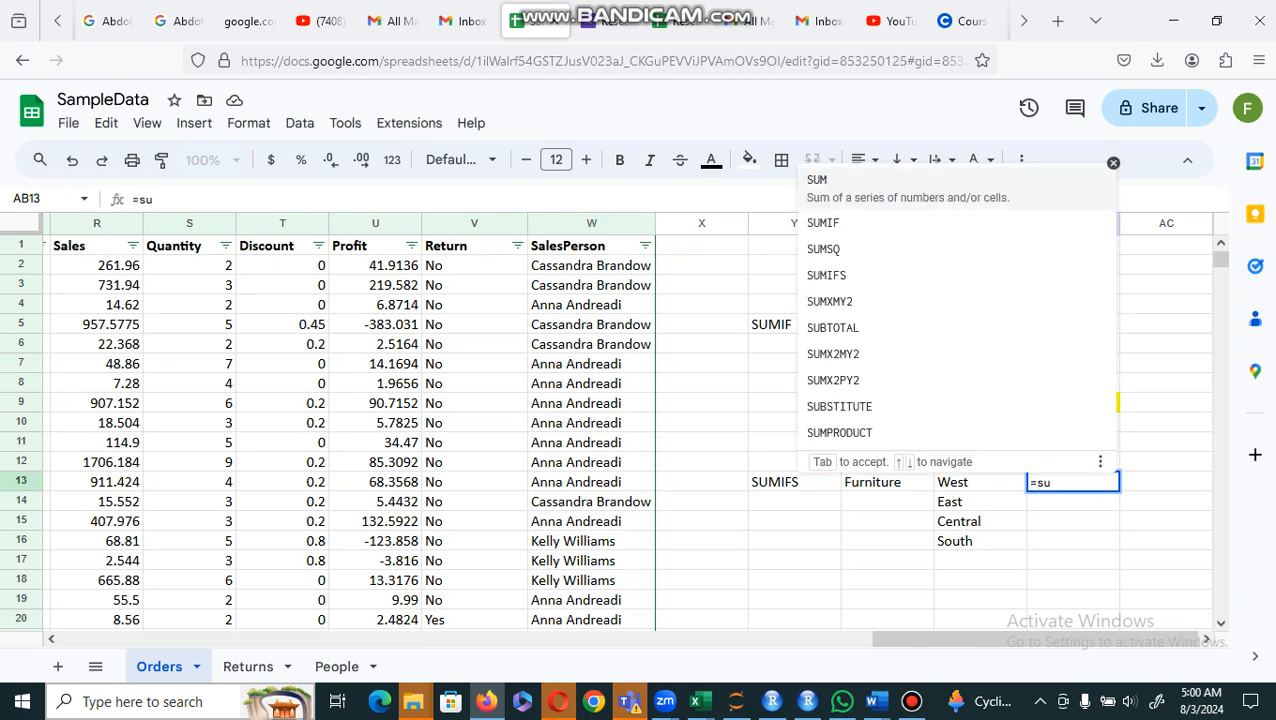
type("mif")
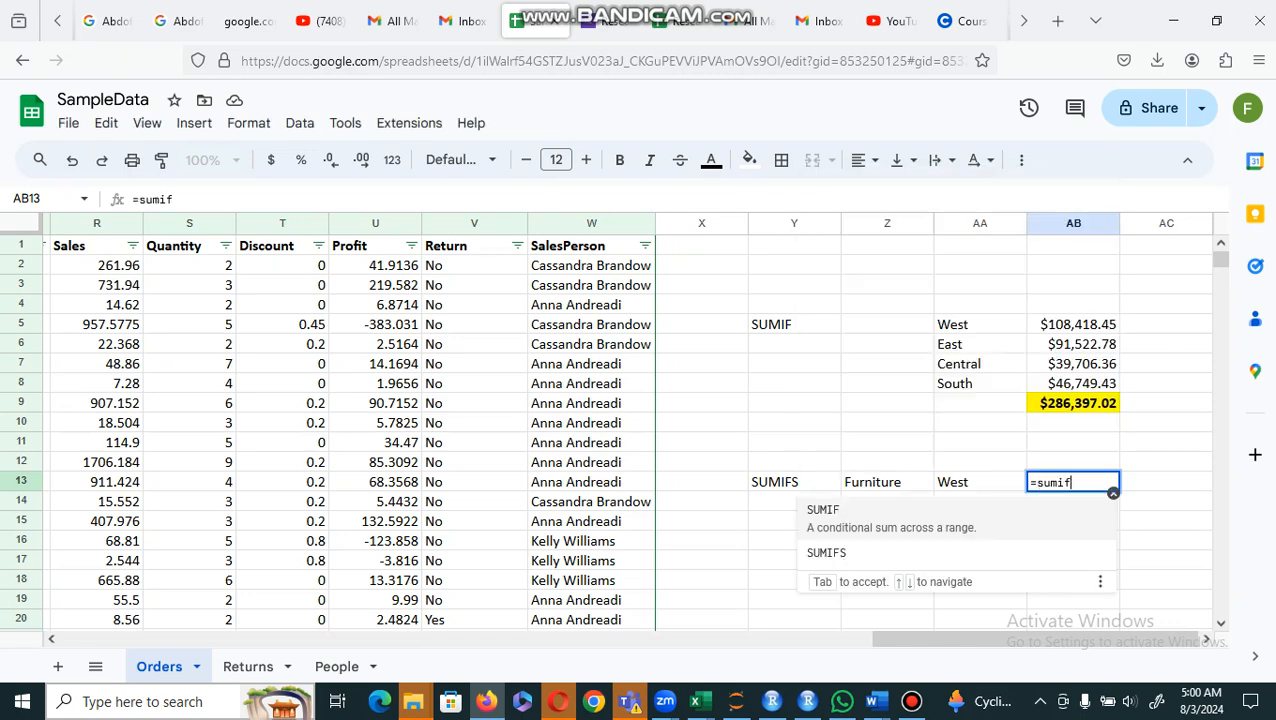
left_click(955, 553)
left_click(955, 560)
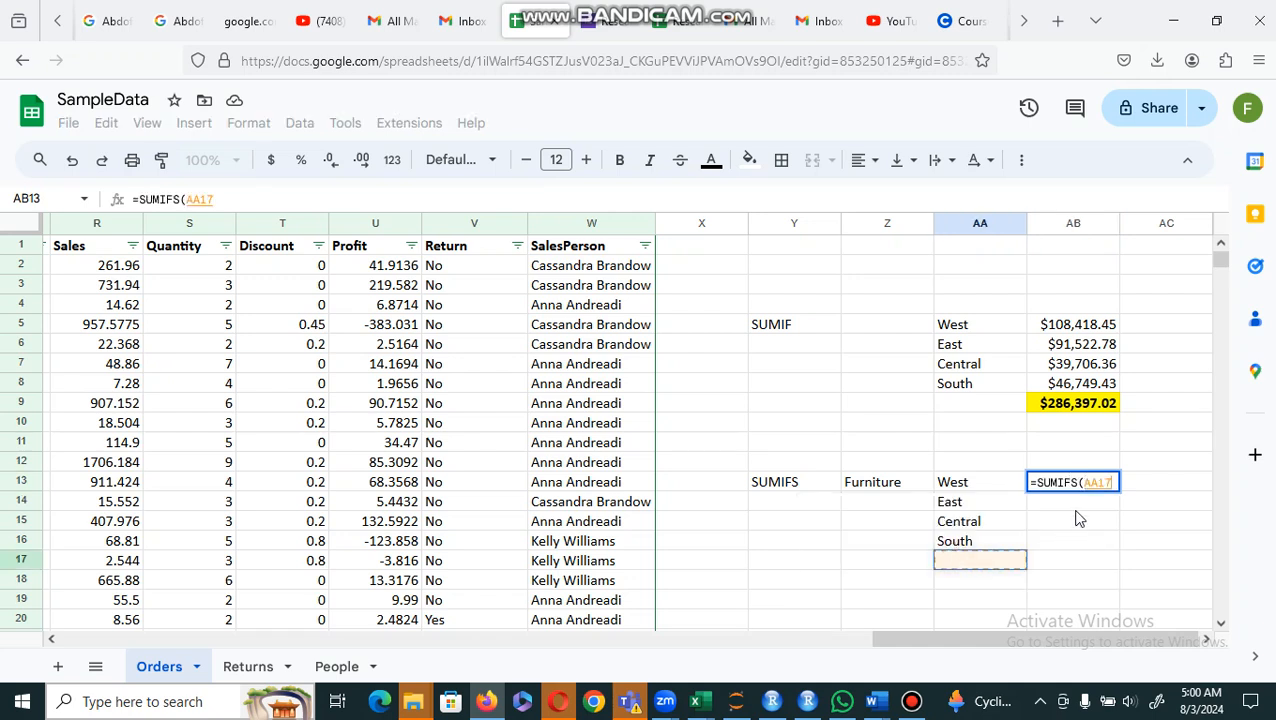
key("BackSpace")
key("BackSpace")
key("BackSpace")
key("BackSpace")
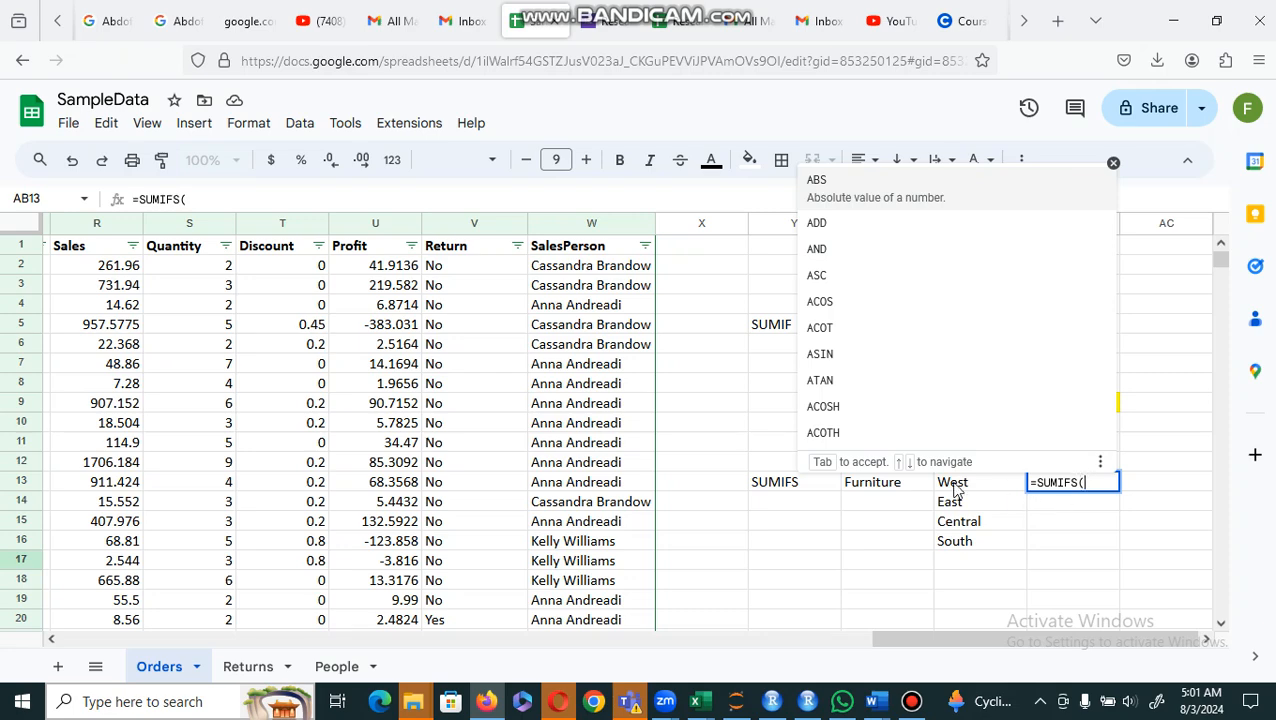
left_click(1096, 482)
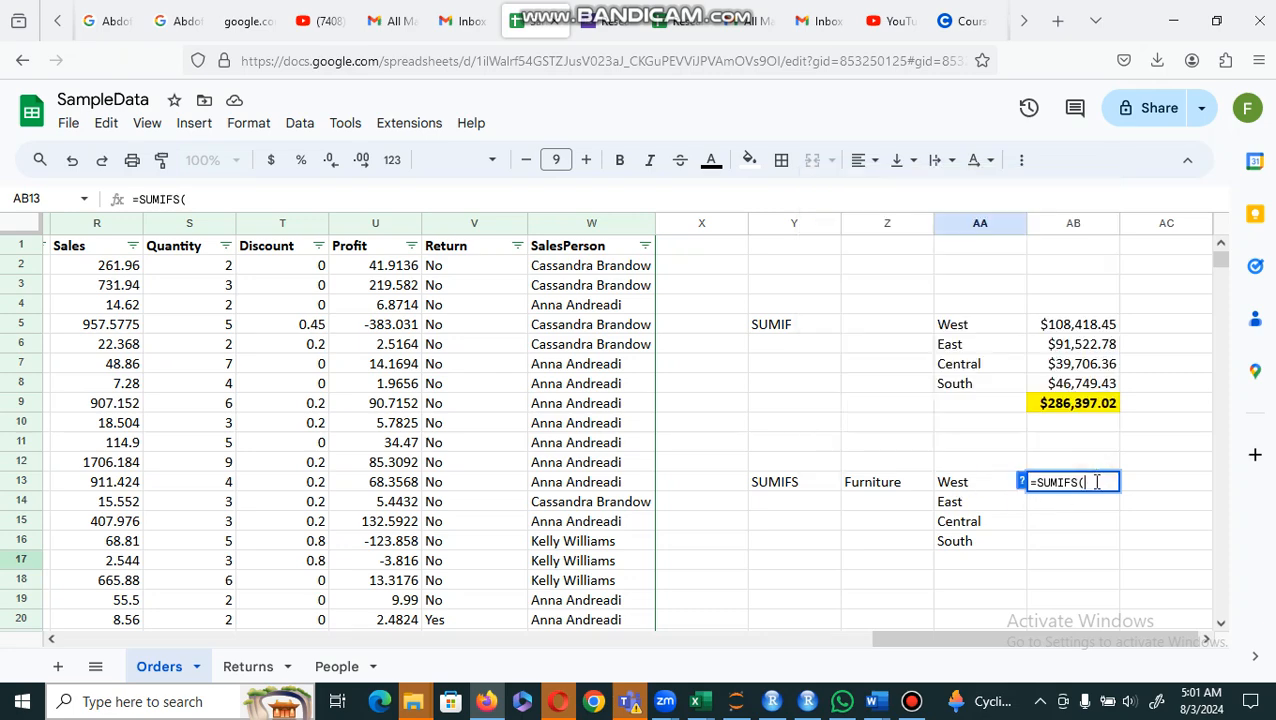
left_click(1021, 482)
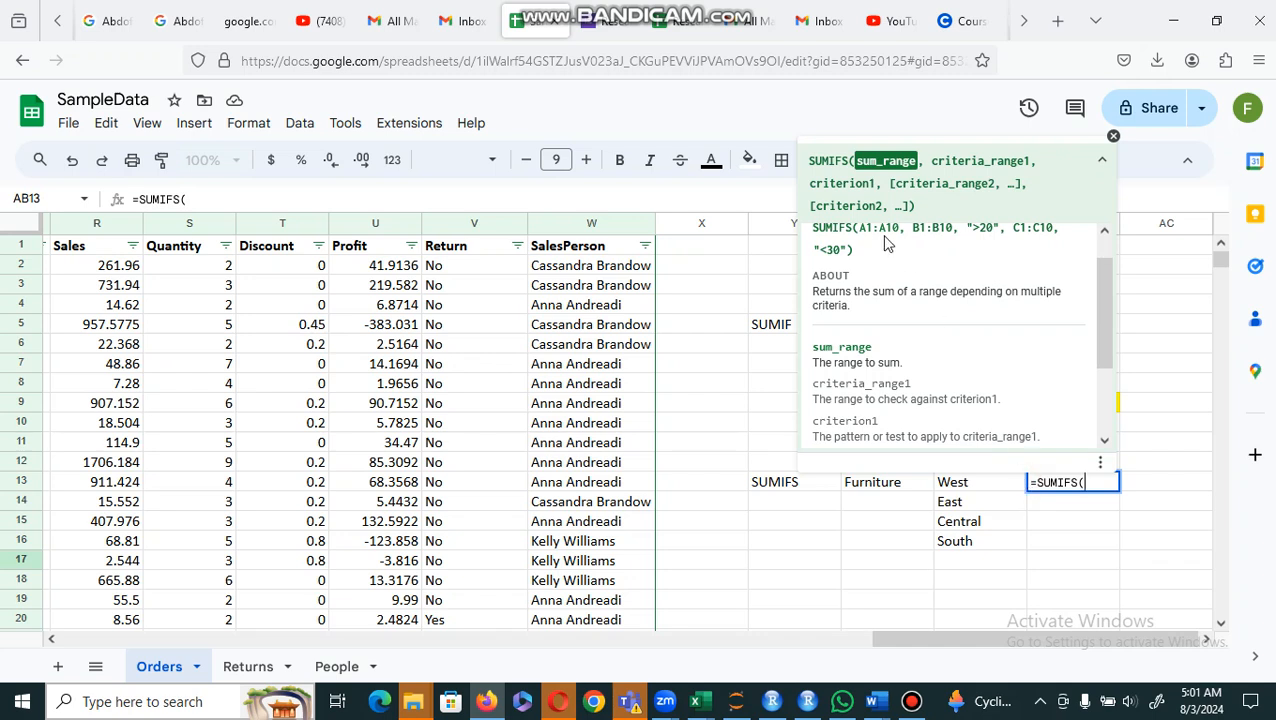
Set the formula's sum range to the Profit data as the absolute reference $U$2:$U$9995
left_click(386, 268)
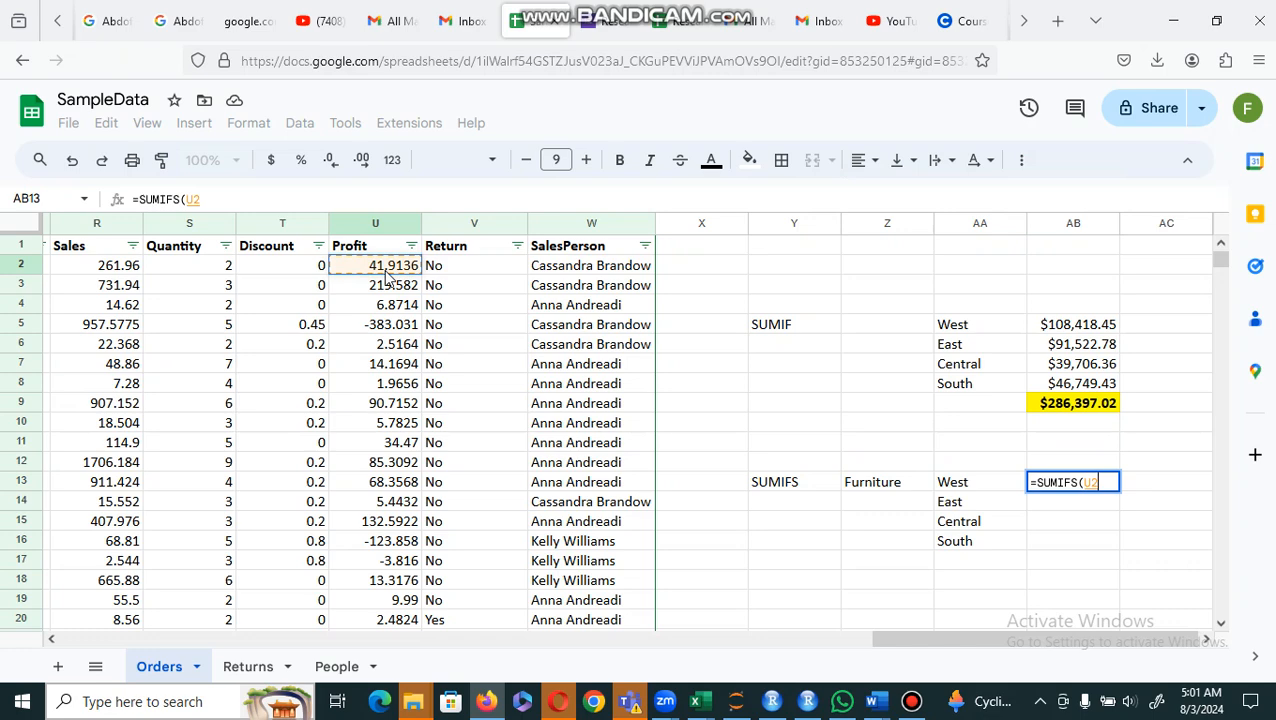
key("ctrl+shift+Down")
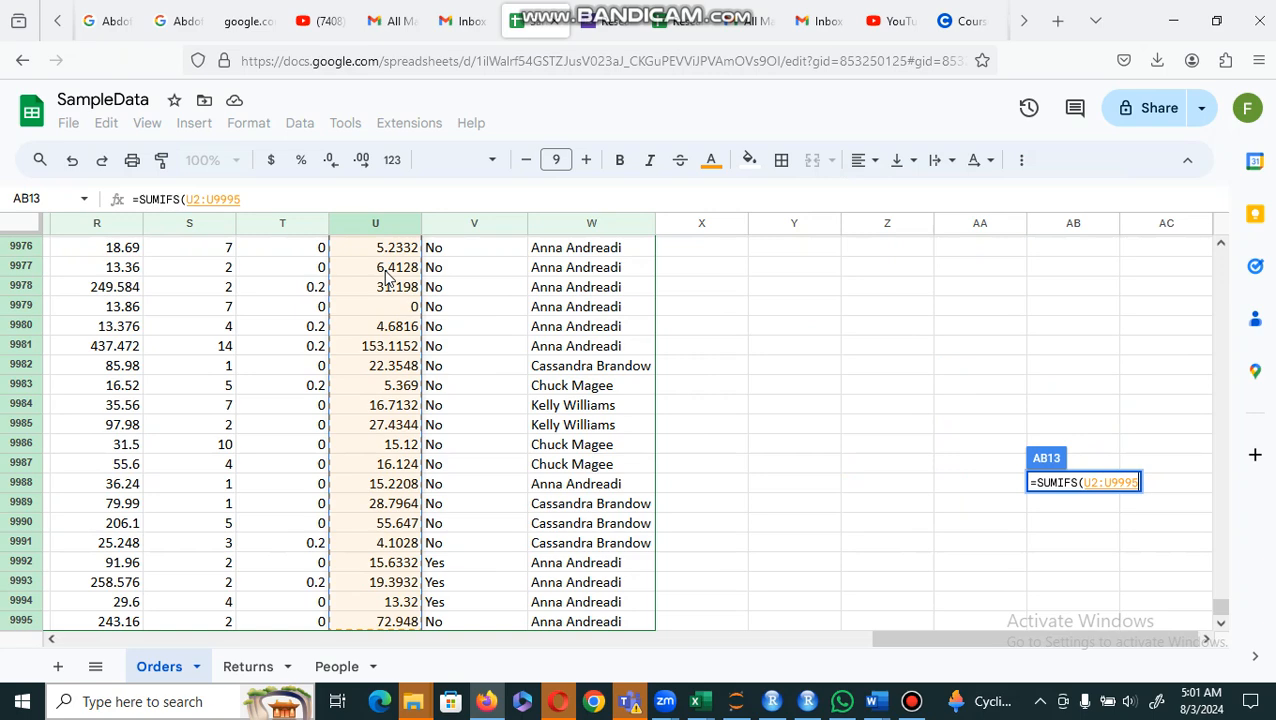
key("F4")
type(",")
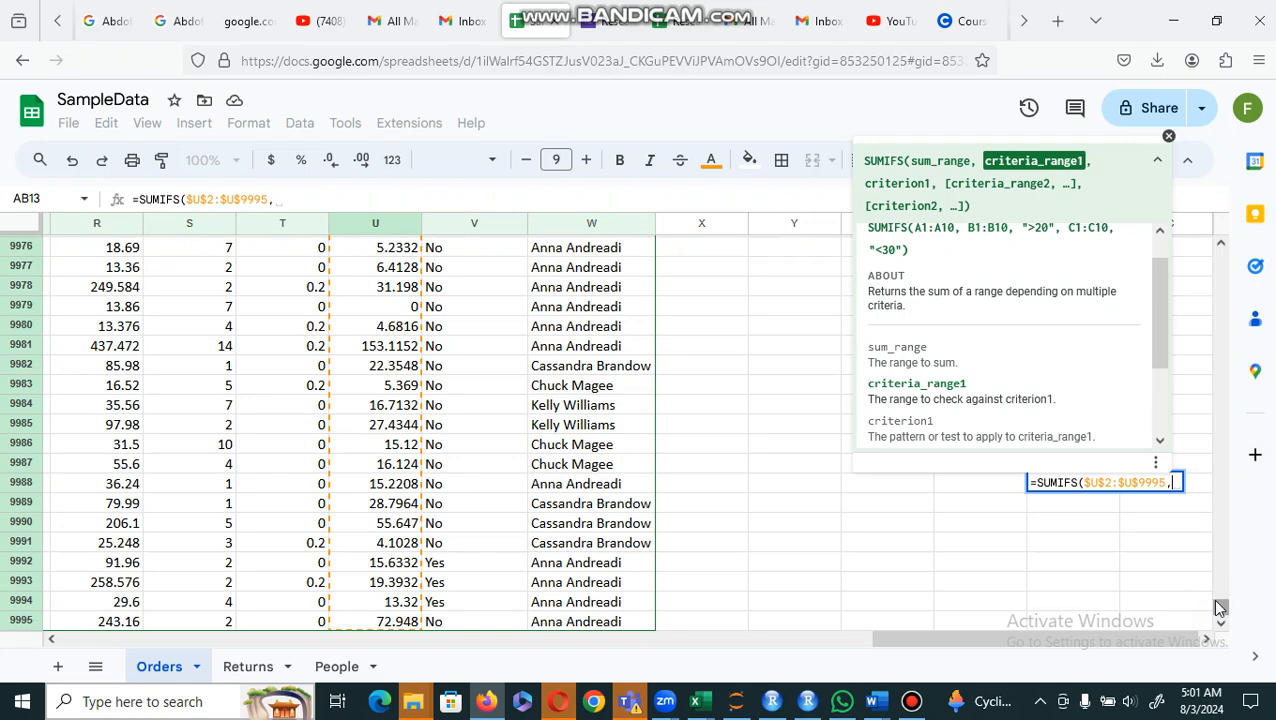
Add the Region column data as the first criteria range, using the absolute reference $M$2:$M$9995
left_click_drag(1212, 598, 1227, 237)
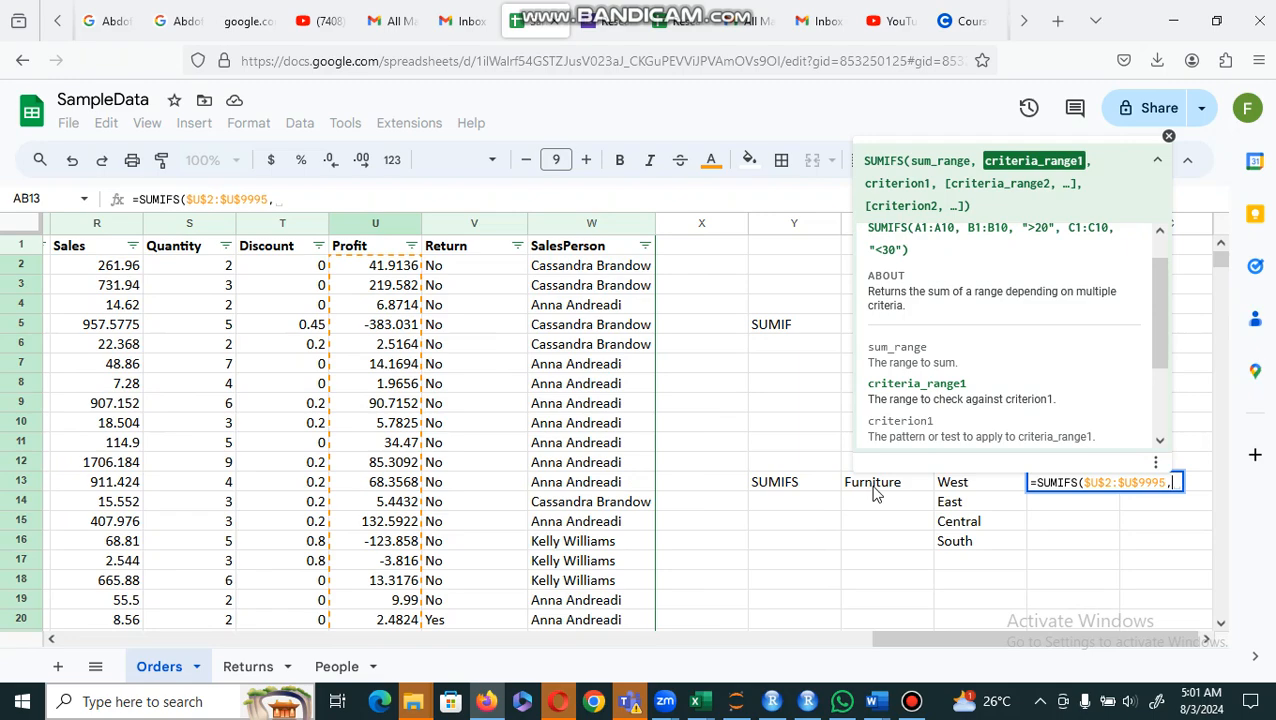
left_click(891, 638)
left_click_drag(891, 638, 360, 630)
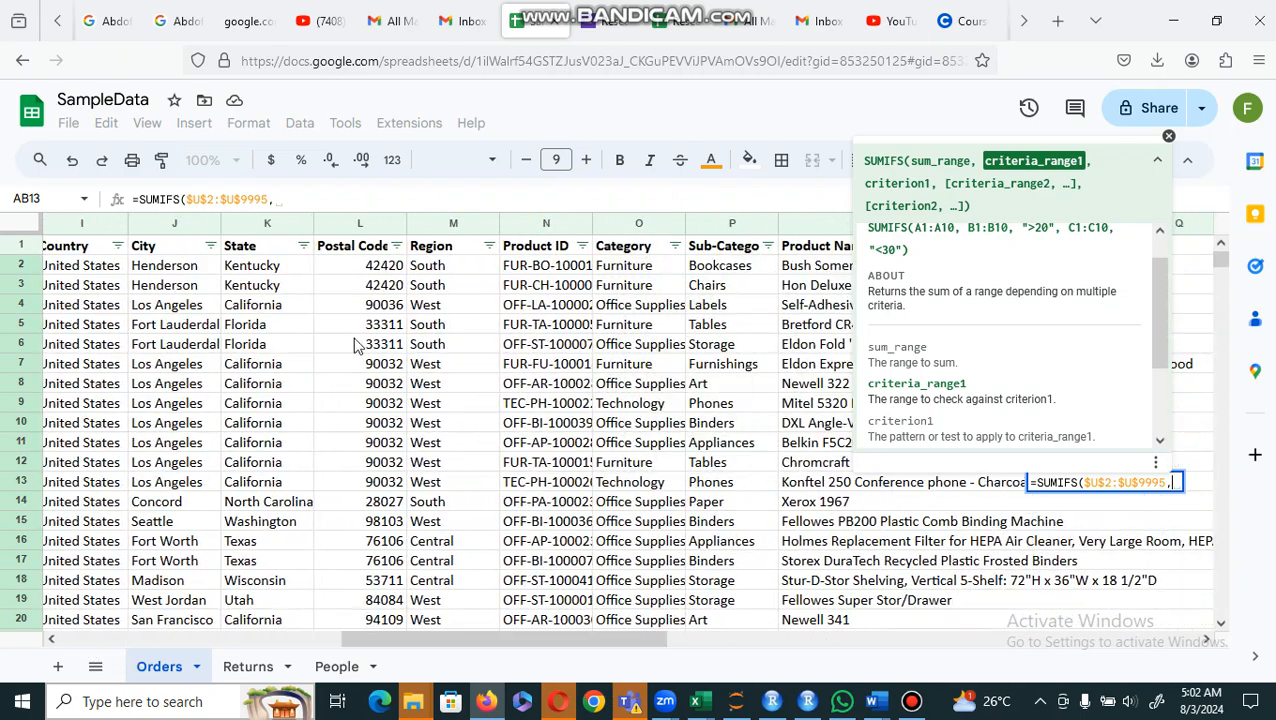
left_click(458, 266)
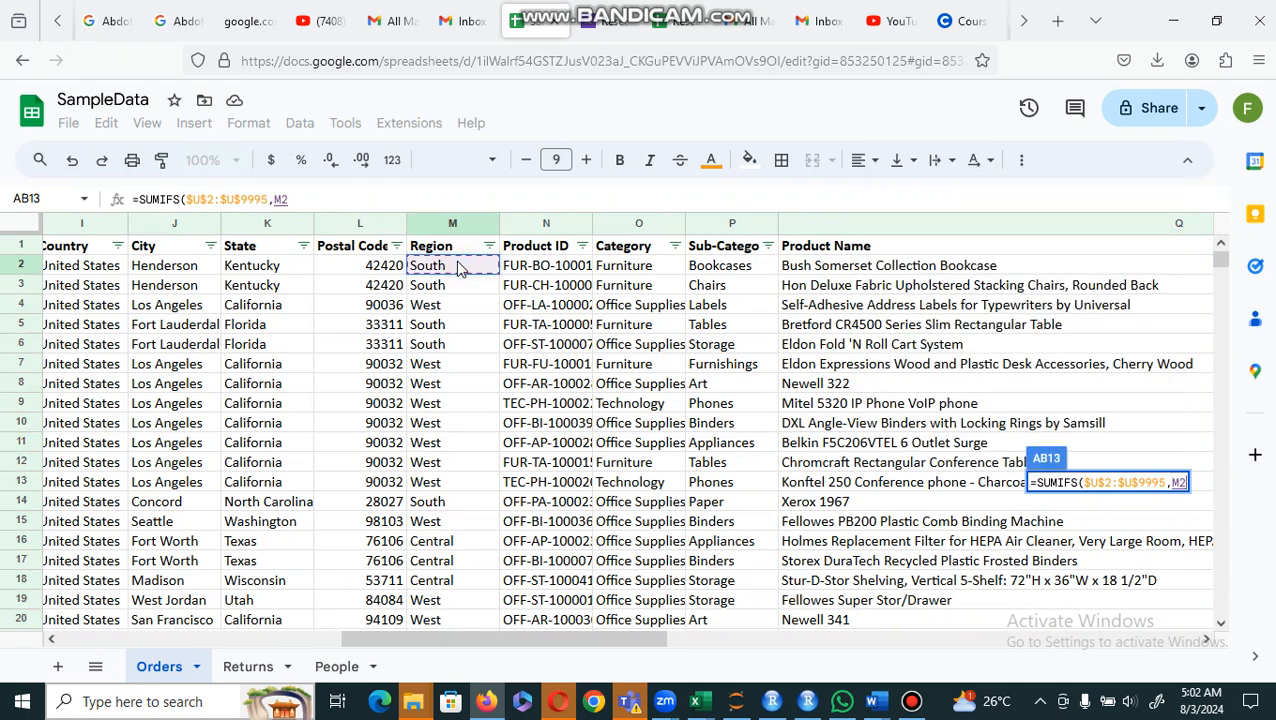
key("ctrl+shift+Down")
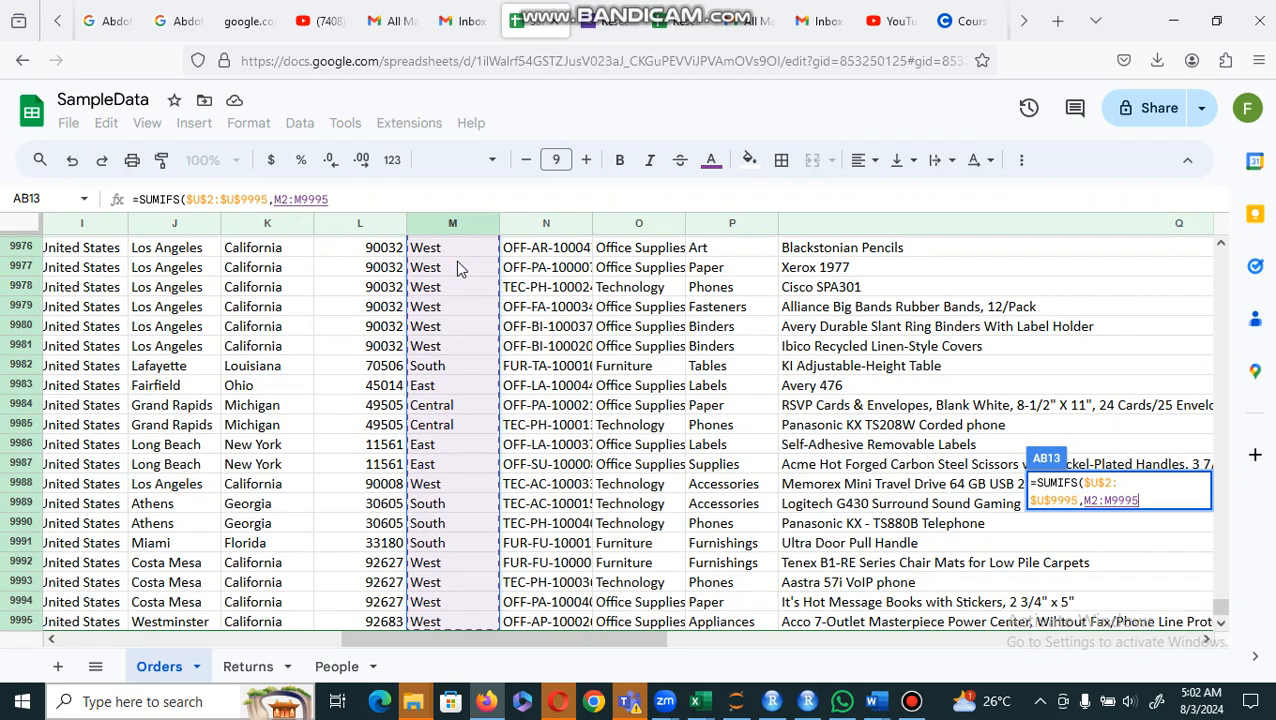
key("F4")
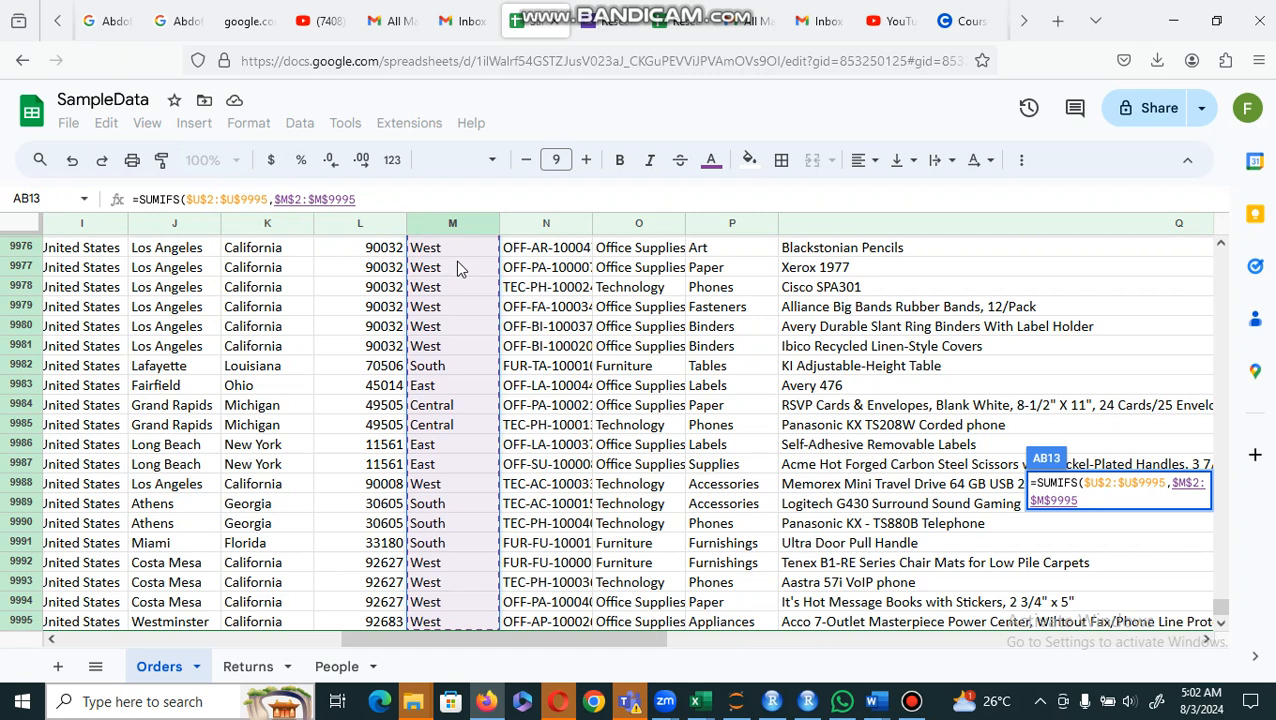
type(",")
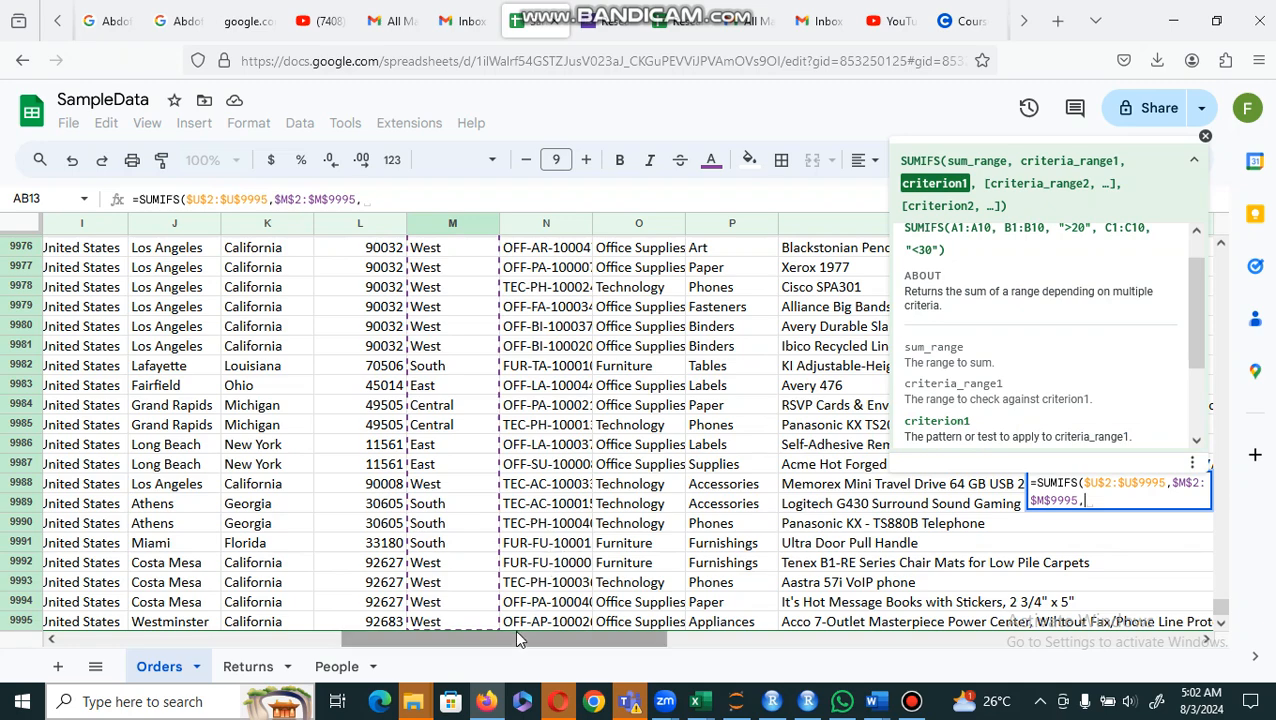
Use the West label in AA13 as the first criterion, kept as a relative reference
left_click_drag(516, 636, 1150, 612)
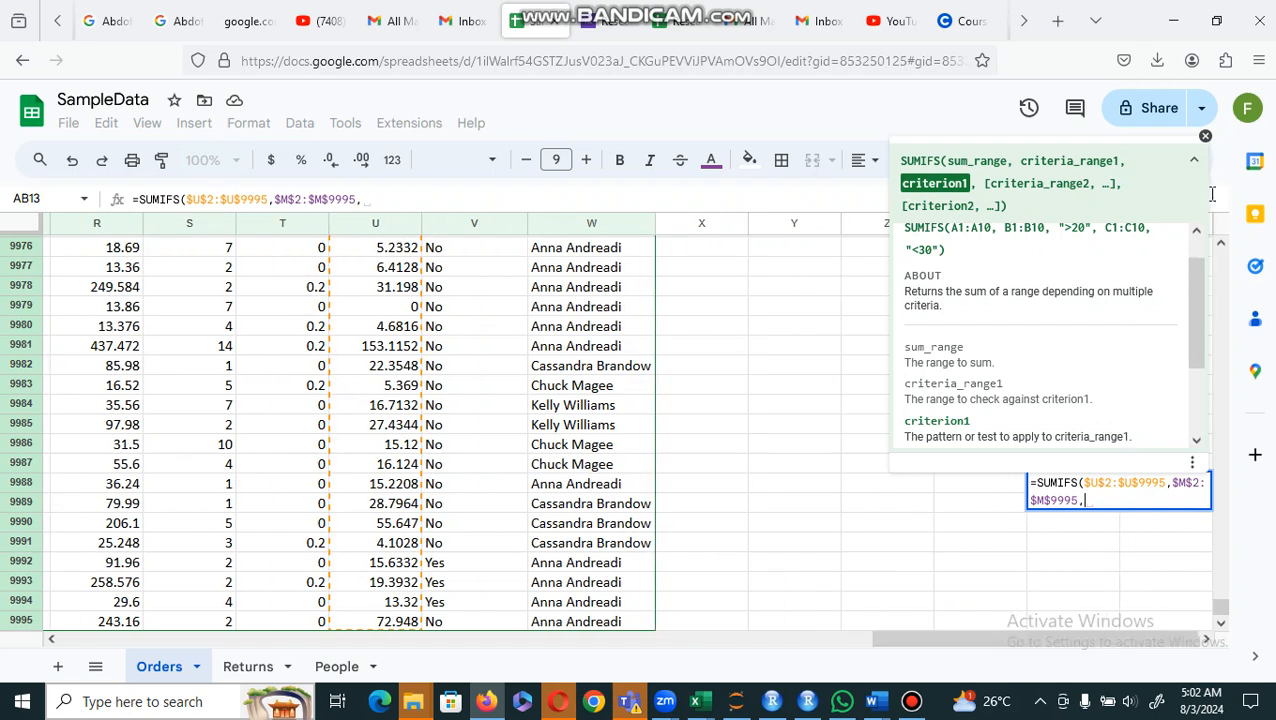
left_click(1205, 136)
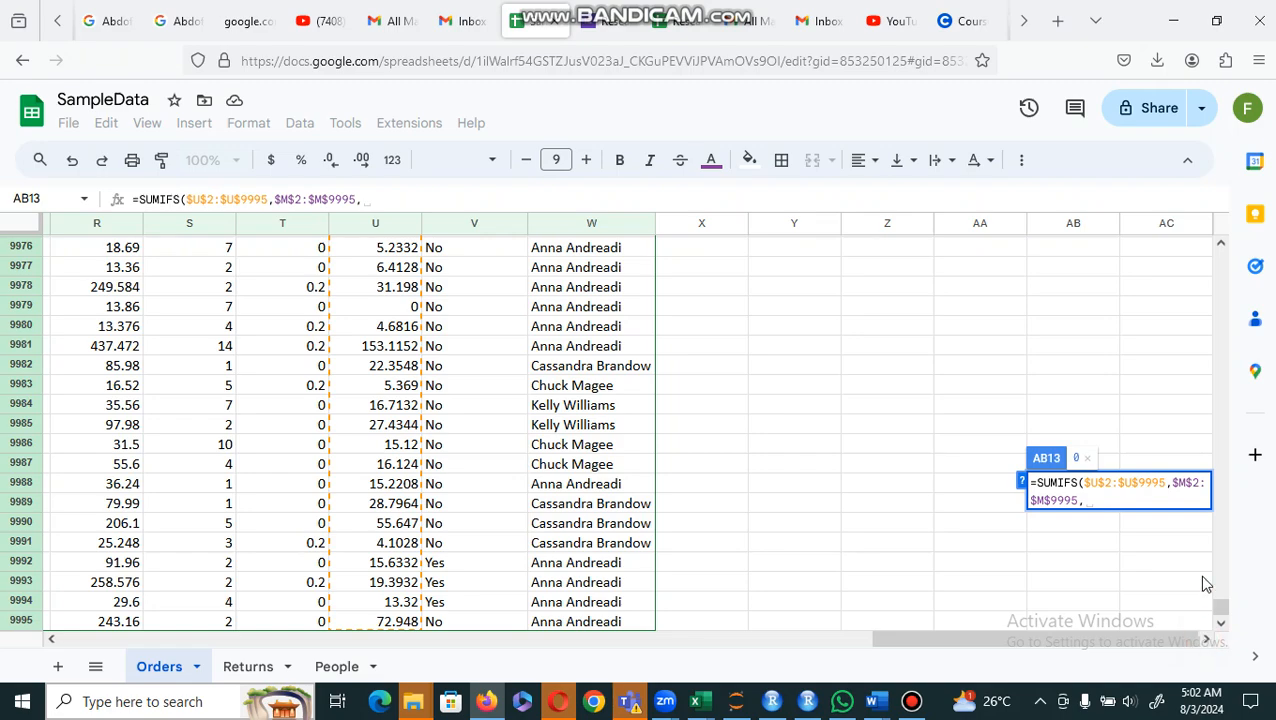
left_click_drag(1228, 607, 1226, 245)
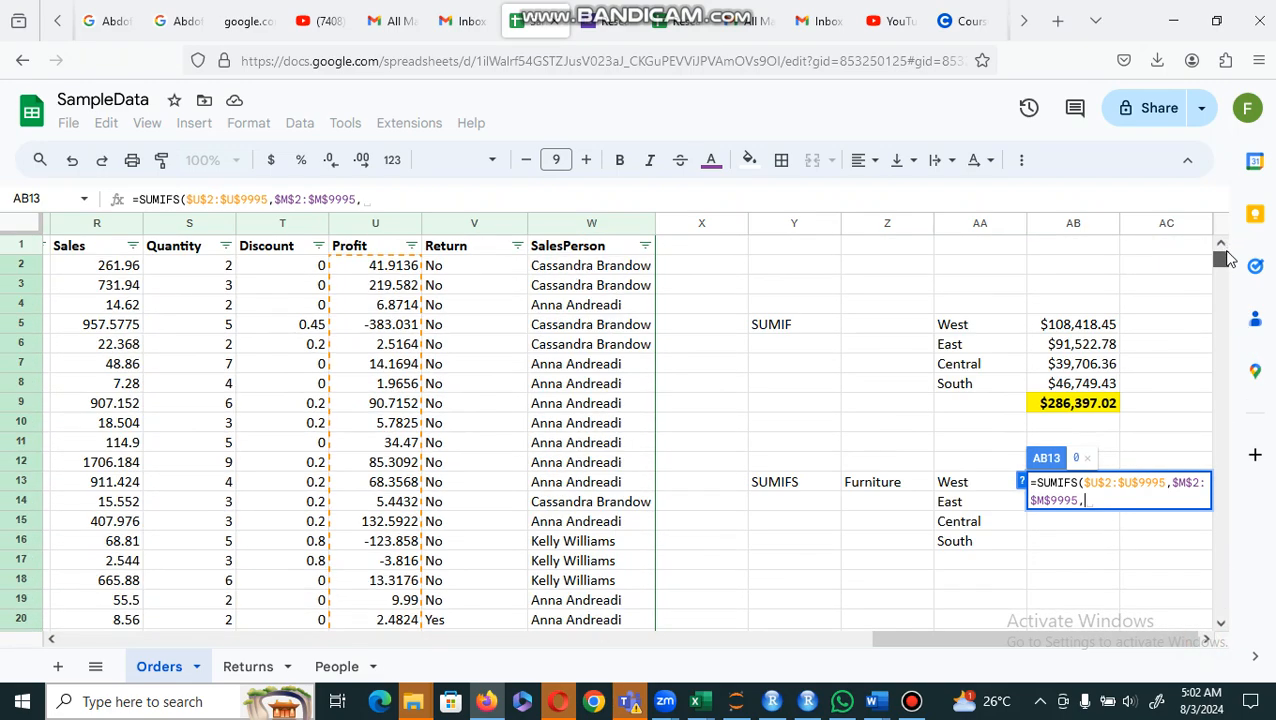
left_click(967, 483)
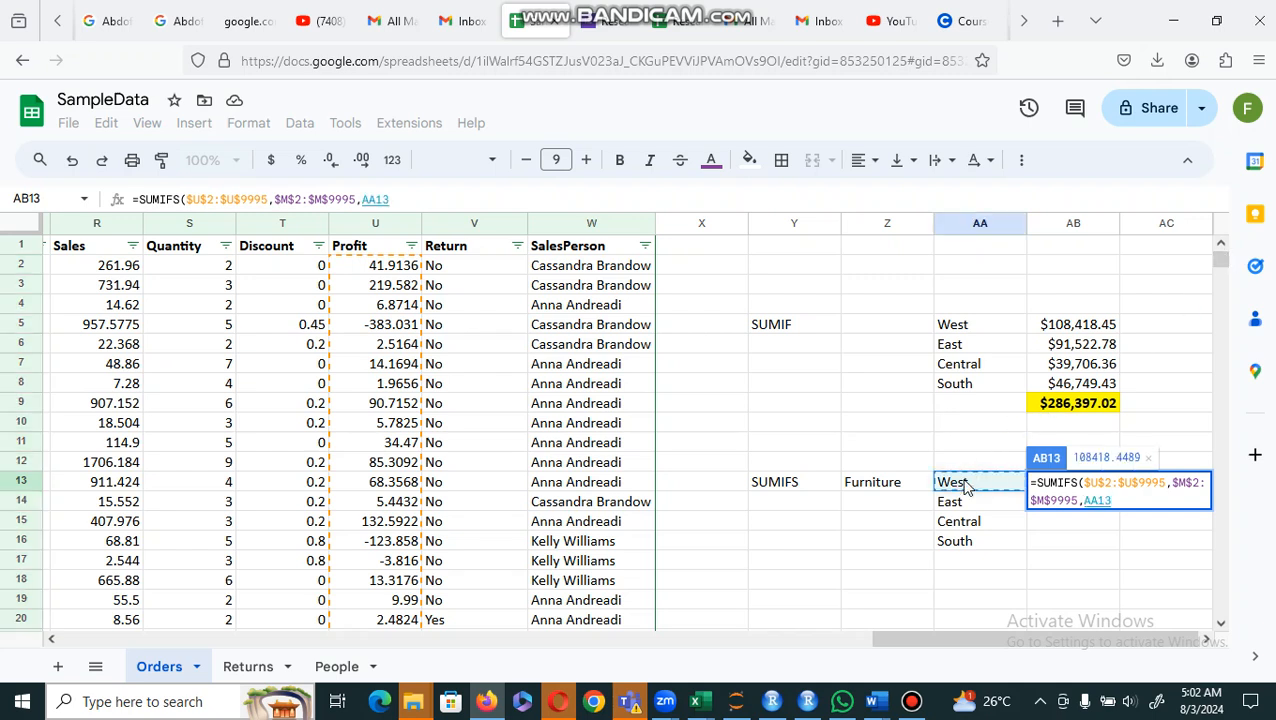
type(",")
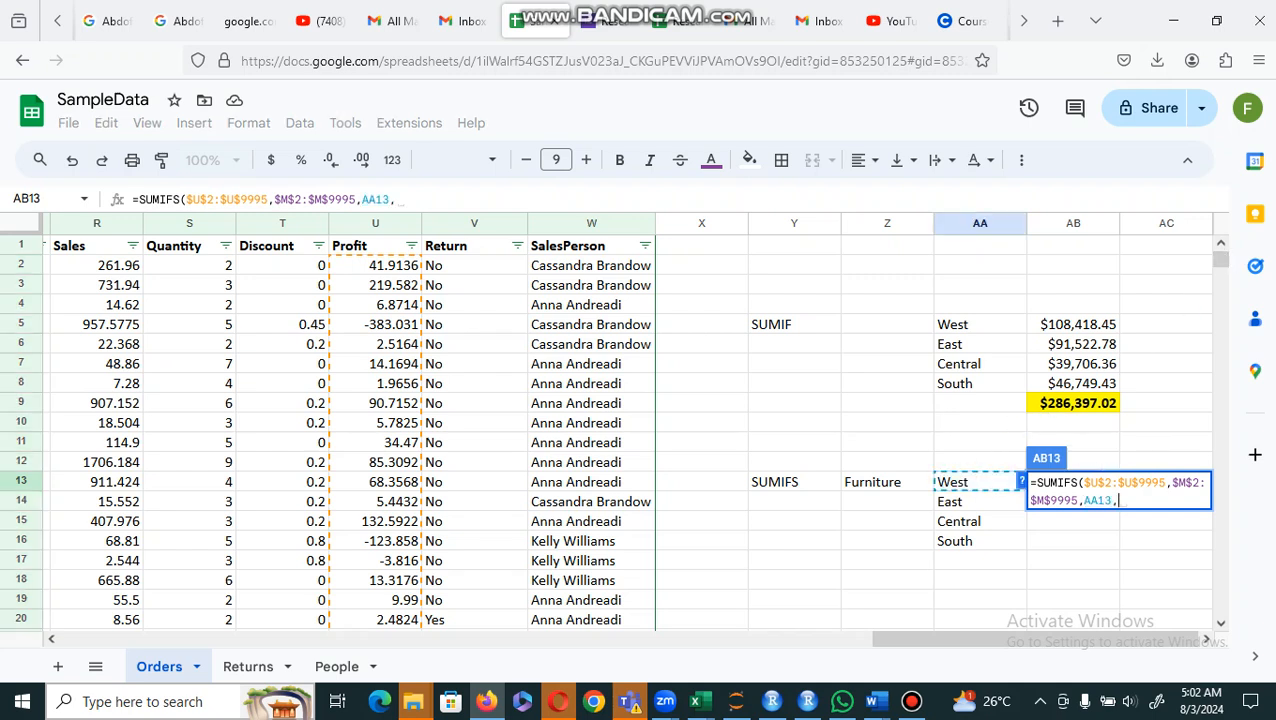
Add the Category column data as the second criteria range, using the absolute reference $O$2:$O$9995
left_click(1024, 484)
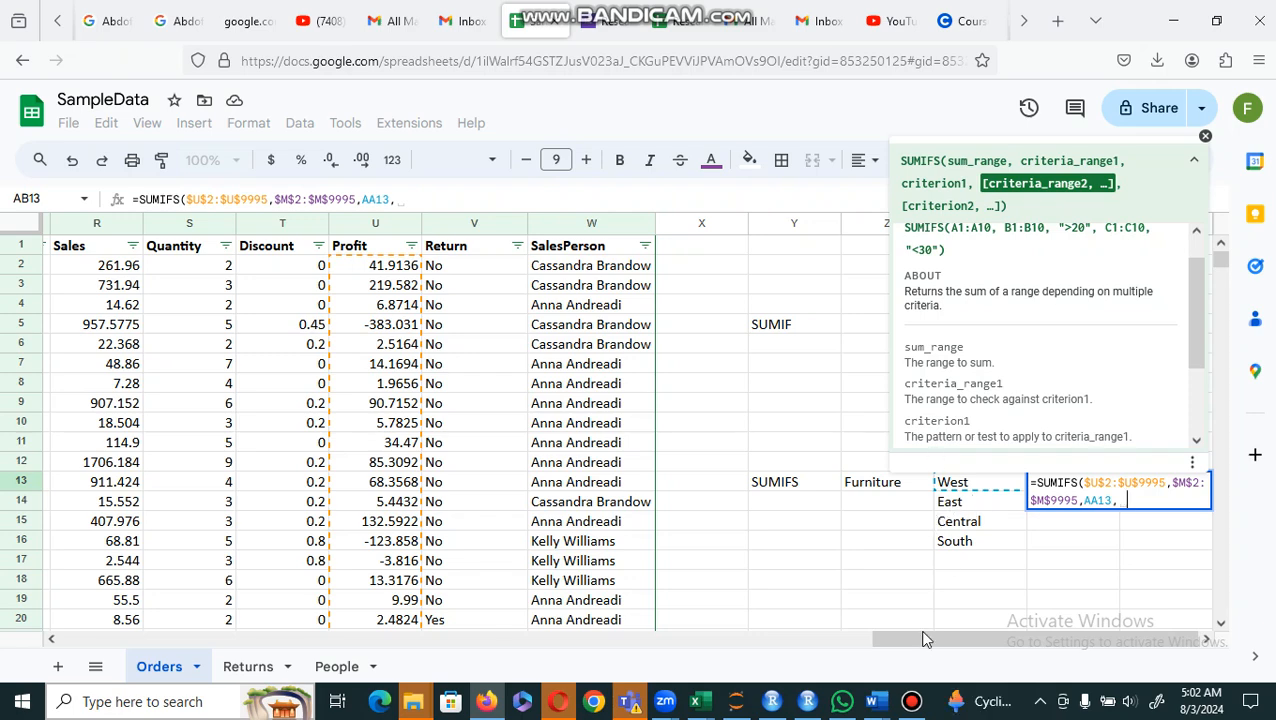
left_click_drag(910, 640, 460, 680)
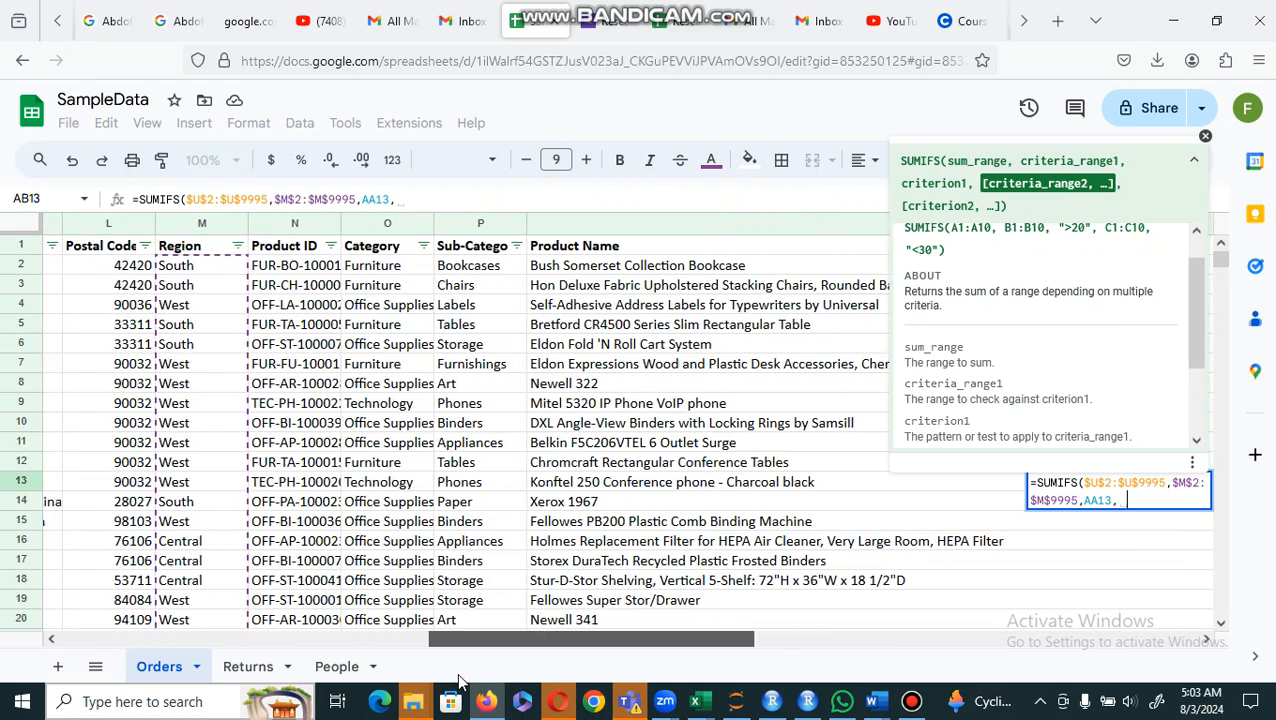
left_click(405, 272)
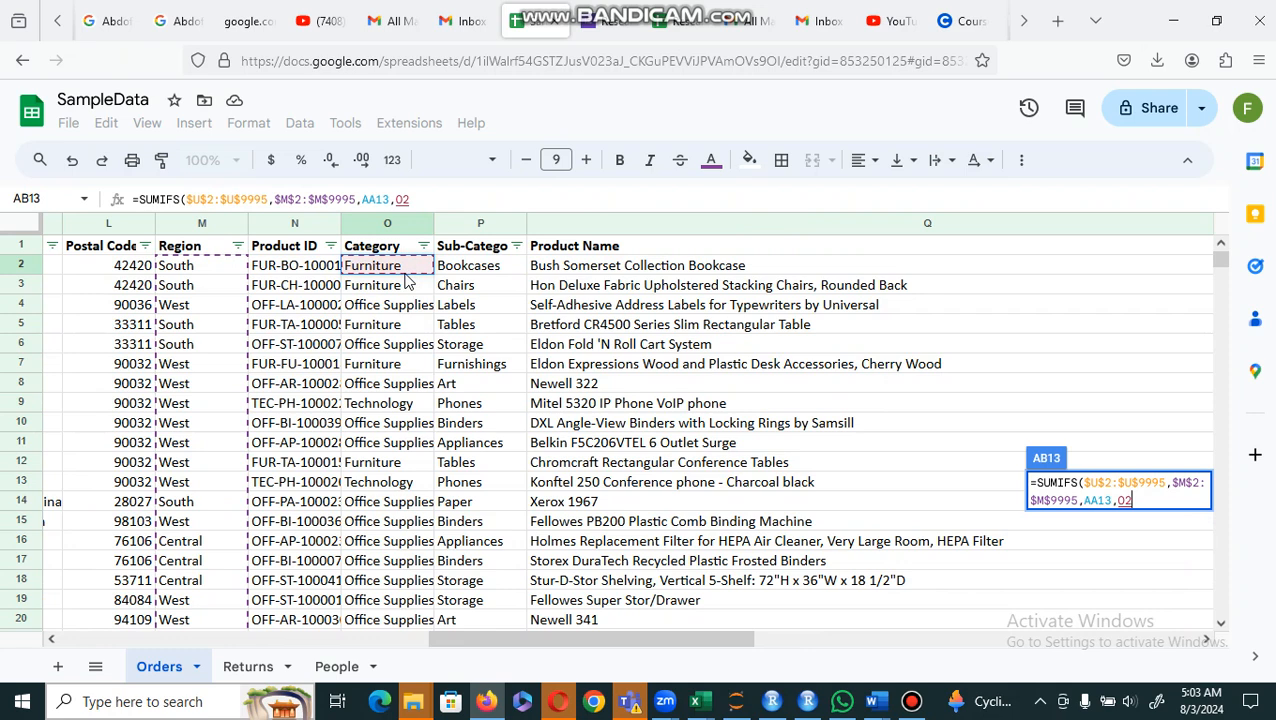
key("ctrl+shift+Down")
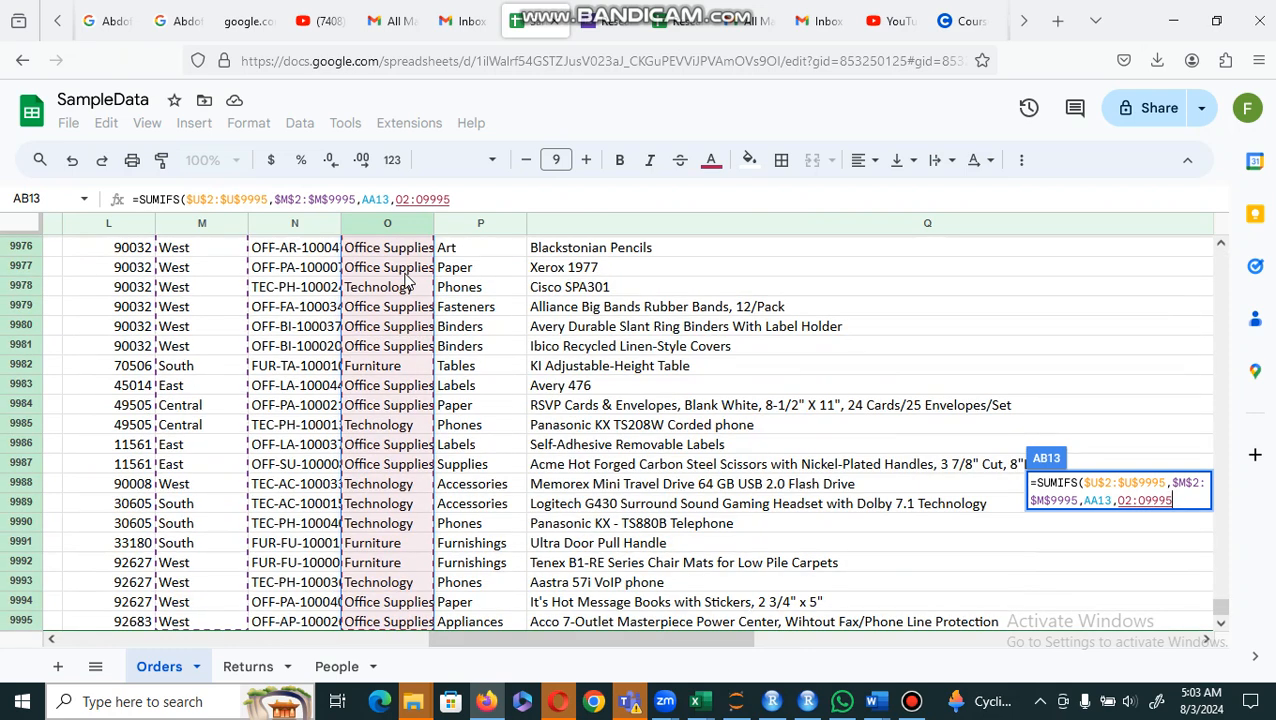
key("F4")
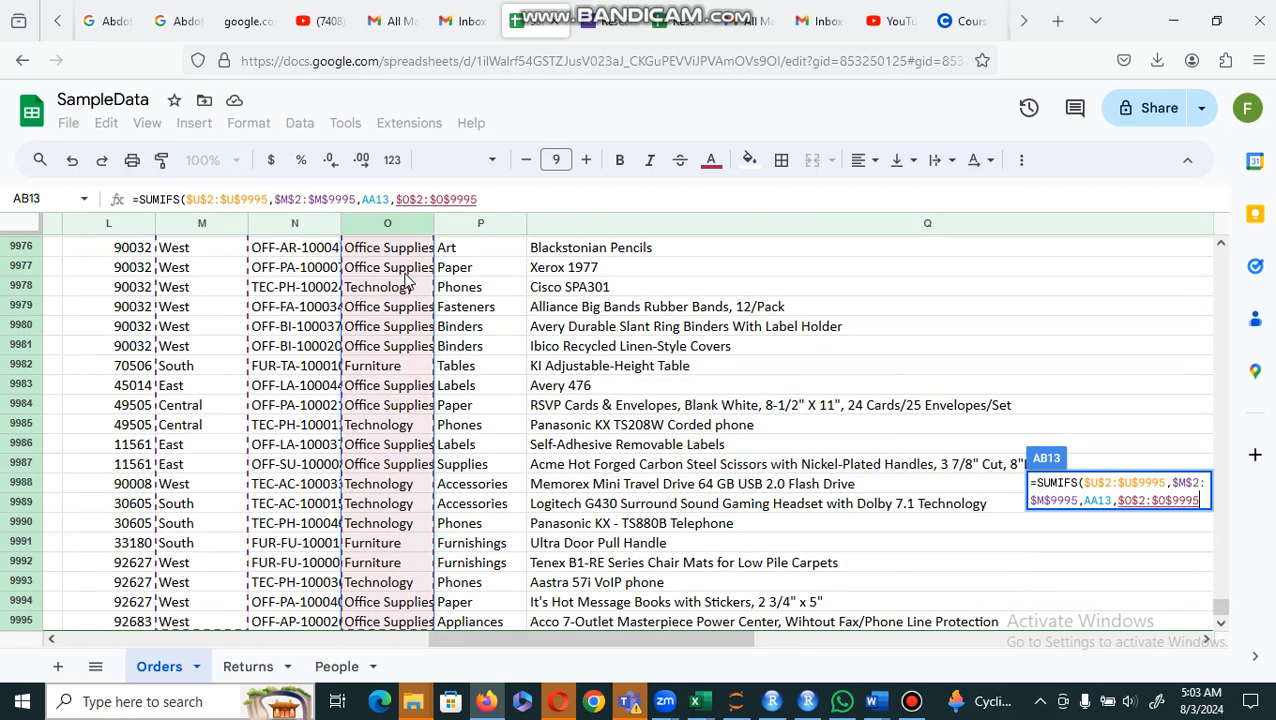
type(",")
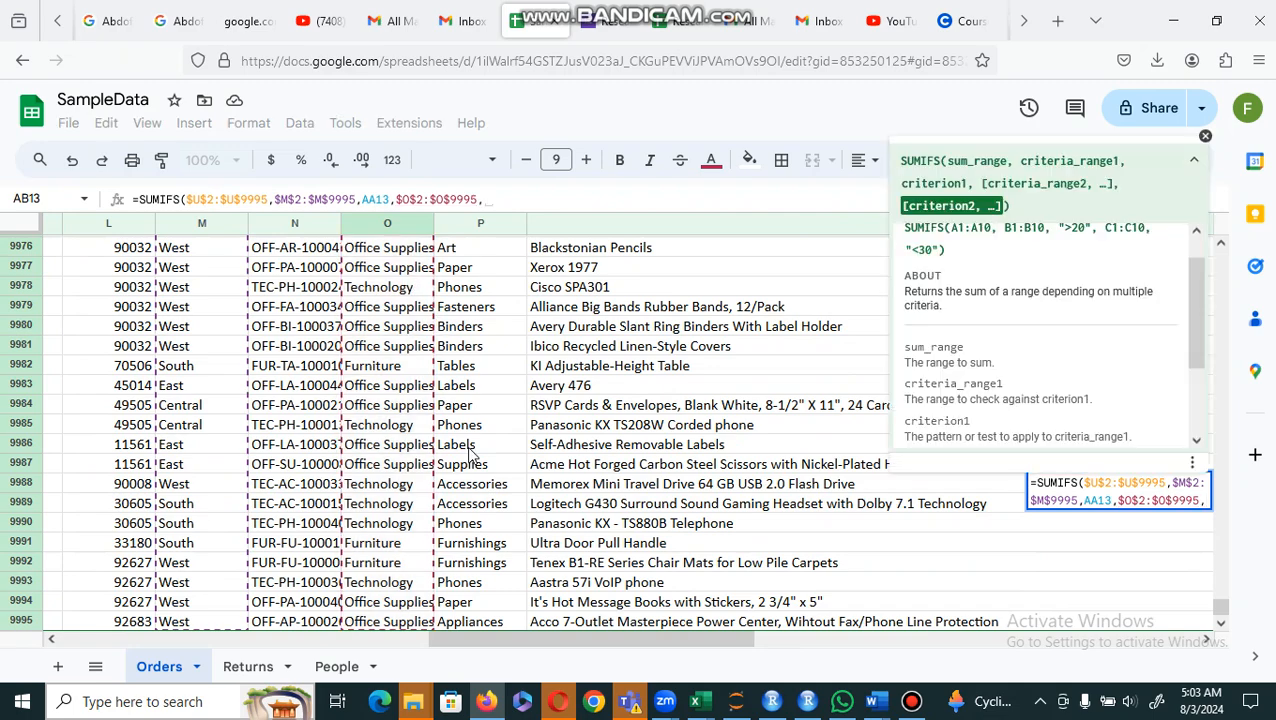
Use the Furniture label as the second criterion with the absolute reference $Z$13, and complete the SUMIFS formula
left_click_drag(726, 638, 1258, 608)
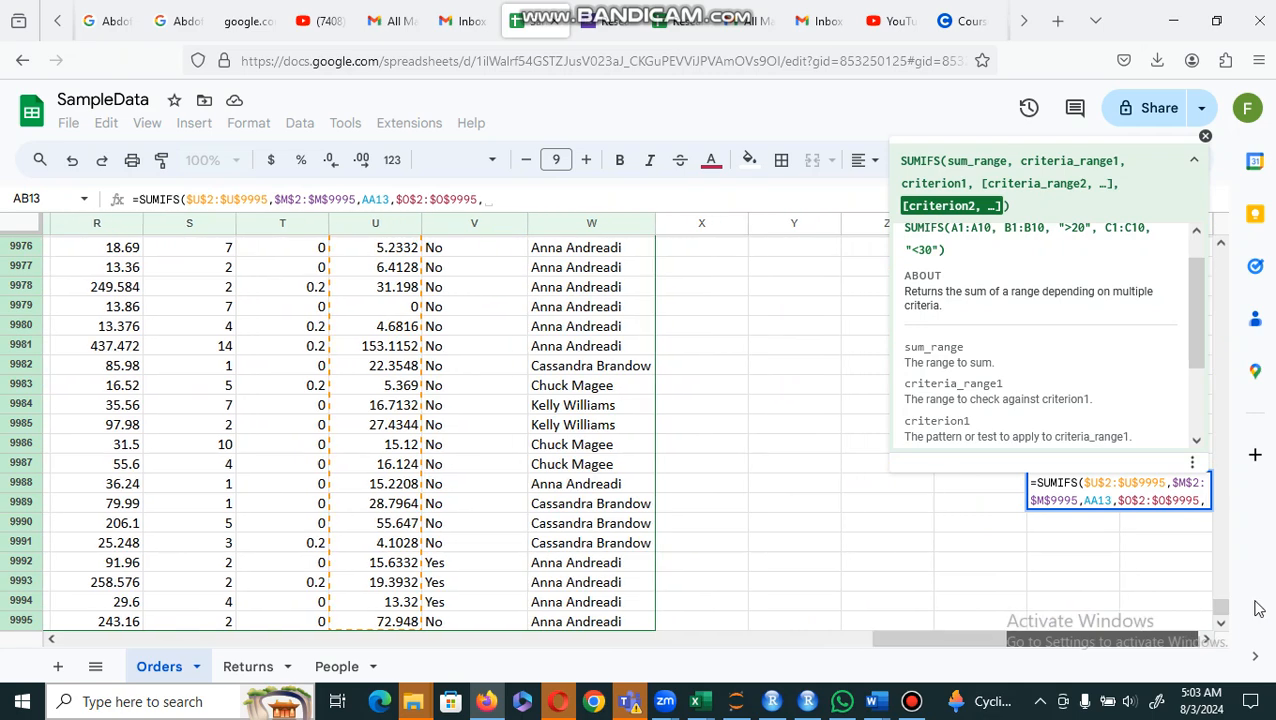
left_click(1205, 137)
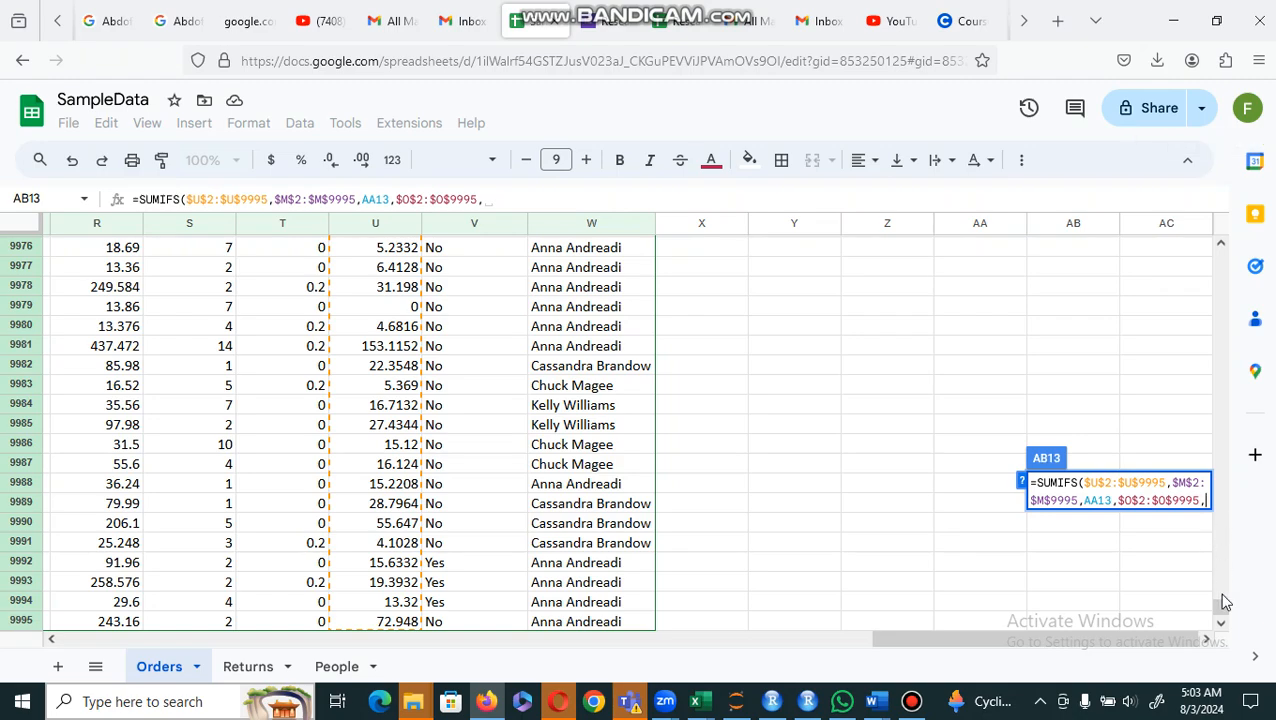
left_click_drag(1222, 610, 1205, 228)
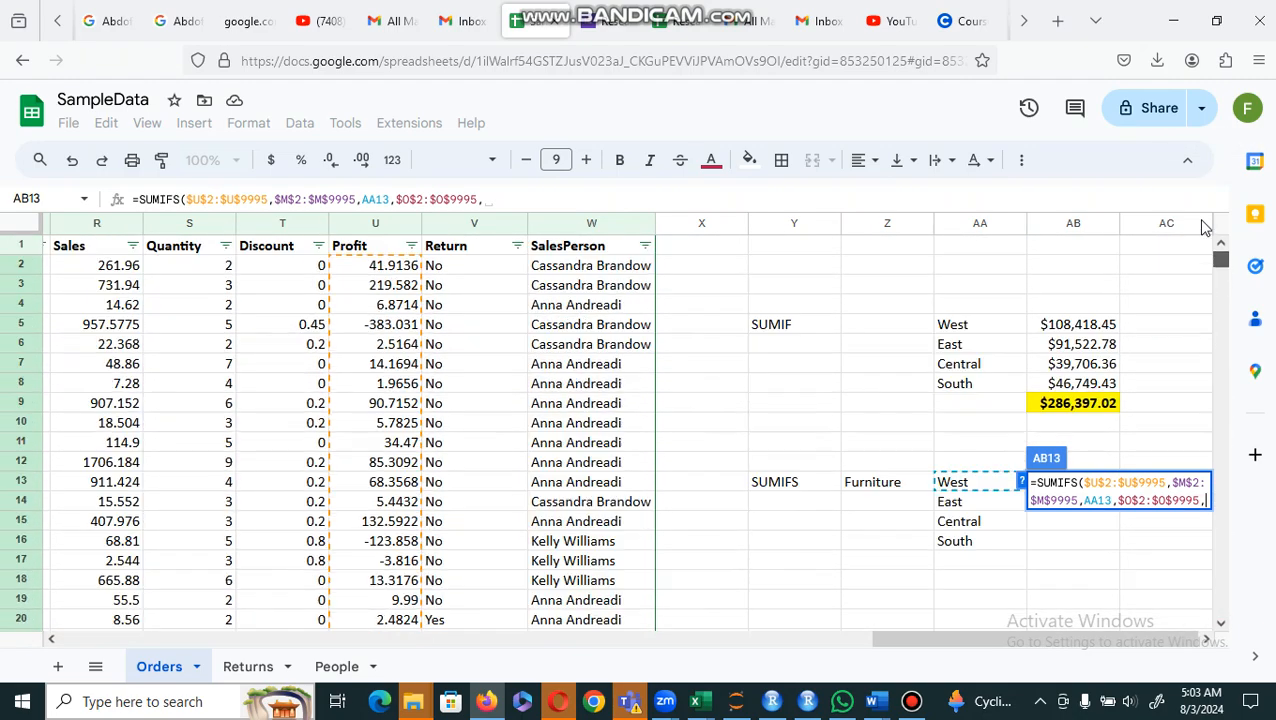
left_click(882, 484)
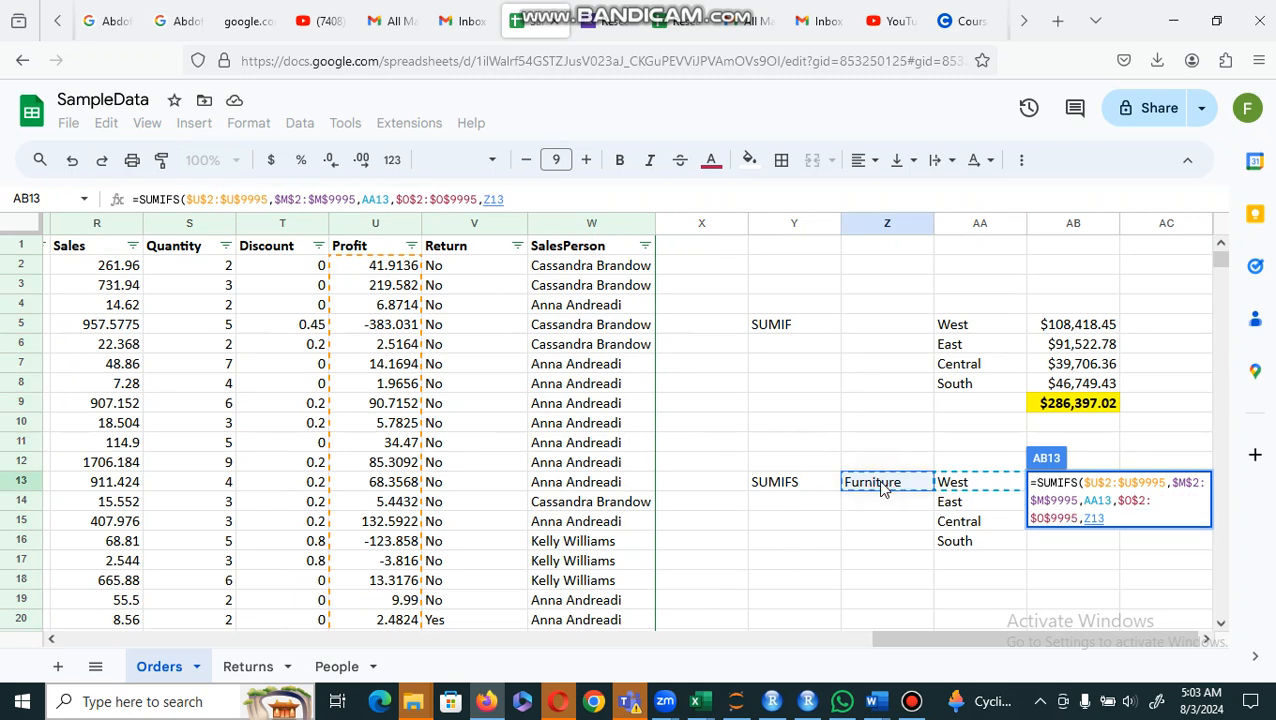
key("F4")
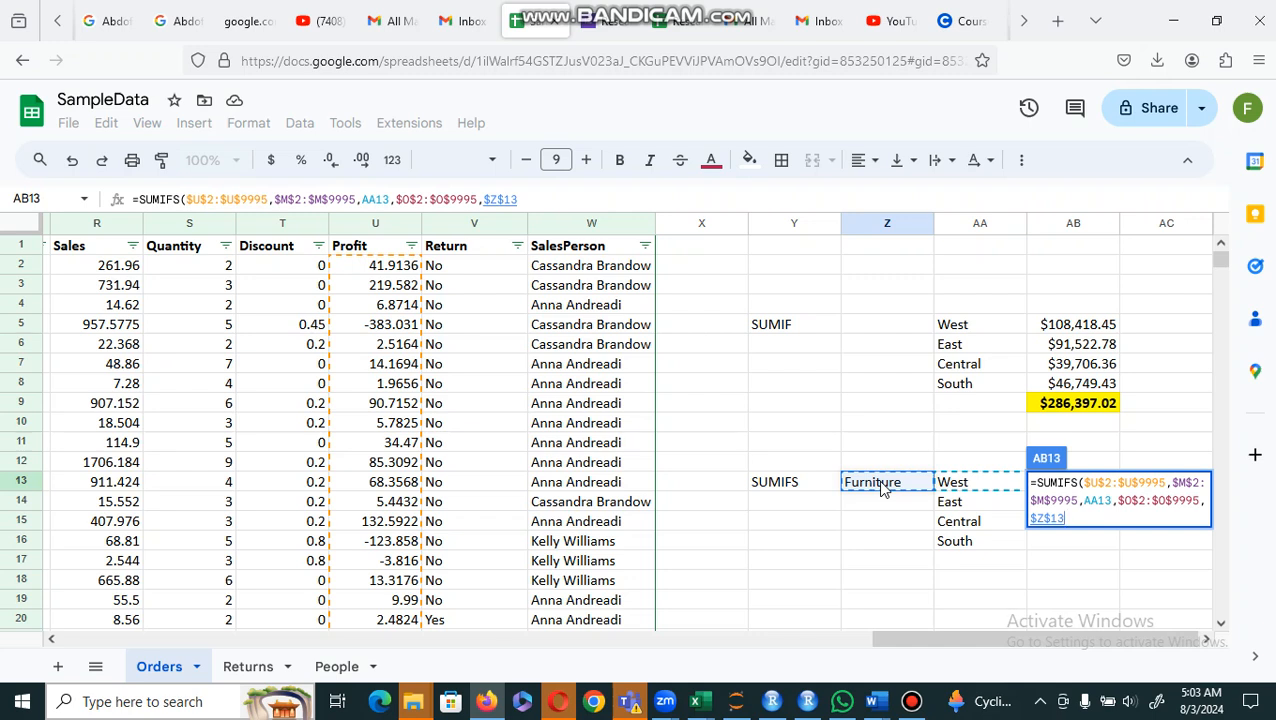
type(")")
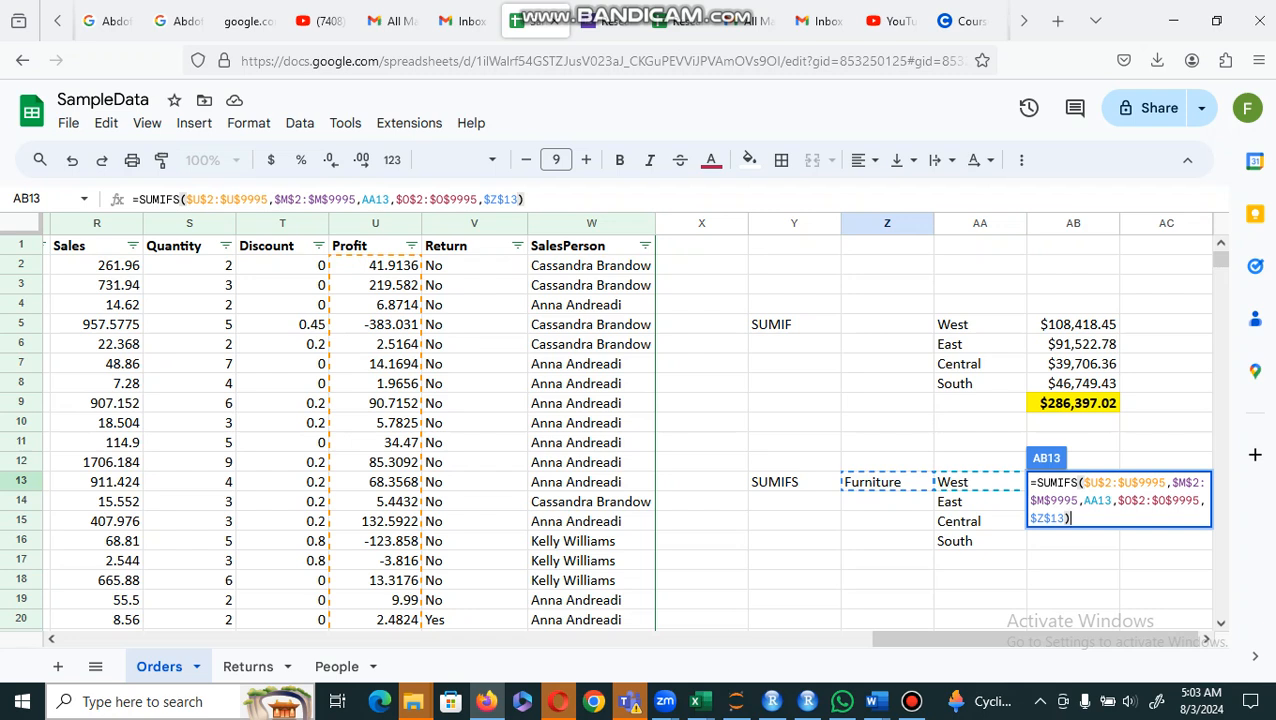
key("Return")
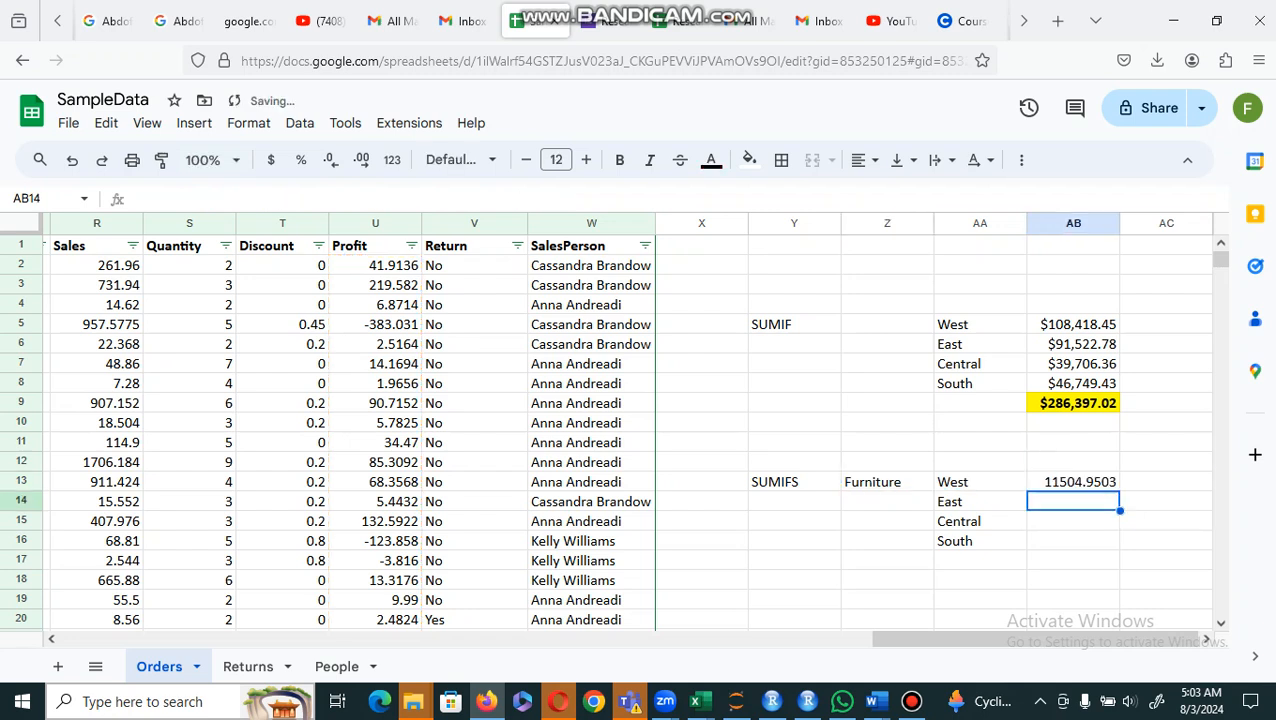
Format the West Furniture profit in AB13 as currency and fill its SUMIFS formula down to AB16
left_click(1063, 486)
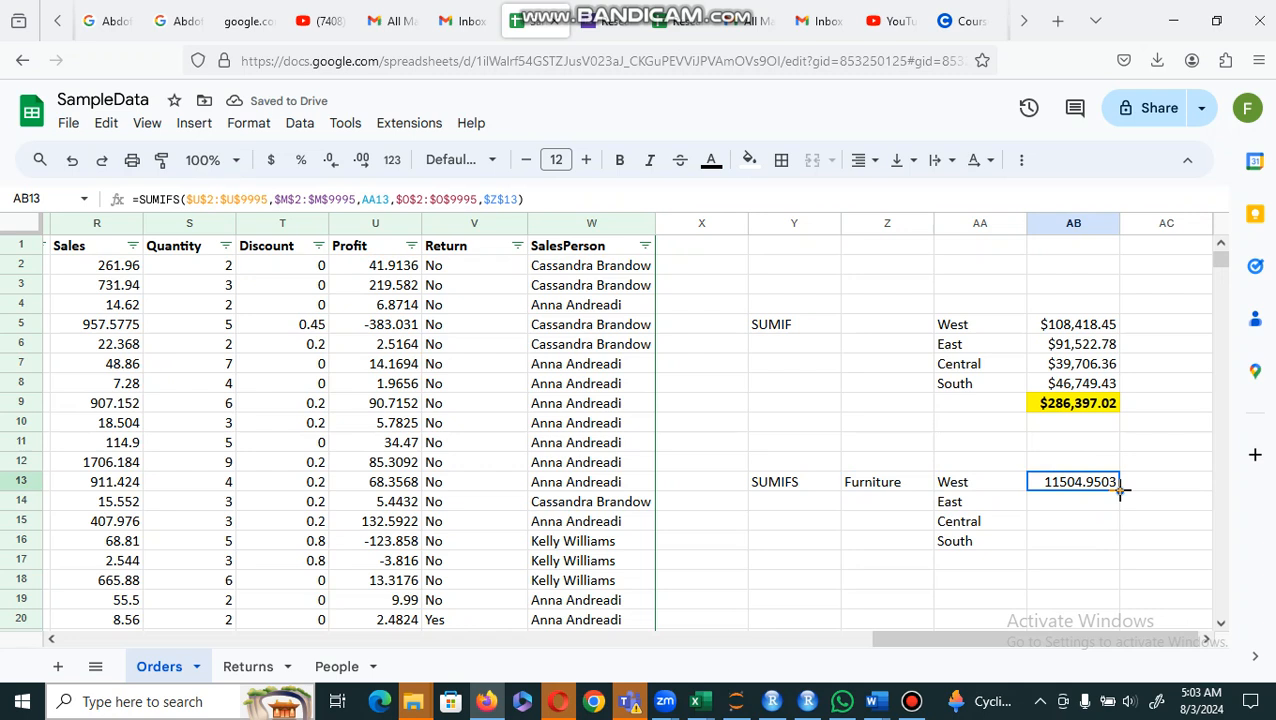
left_click(274, 162)
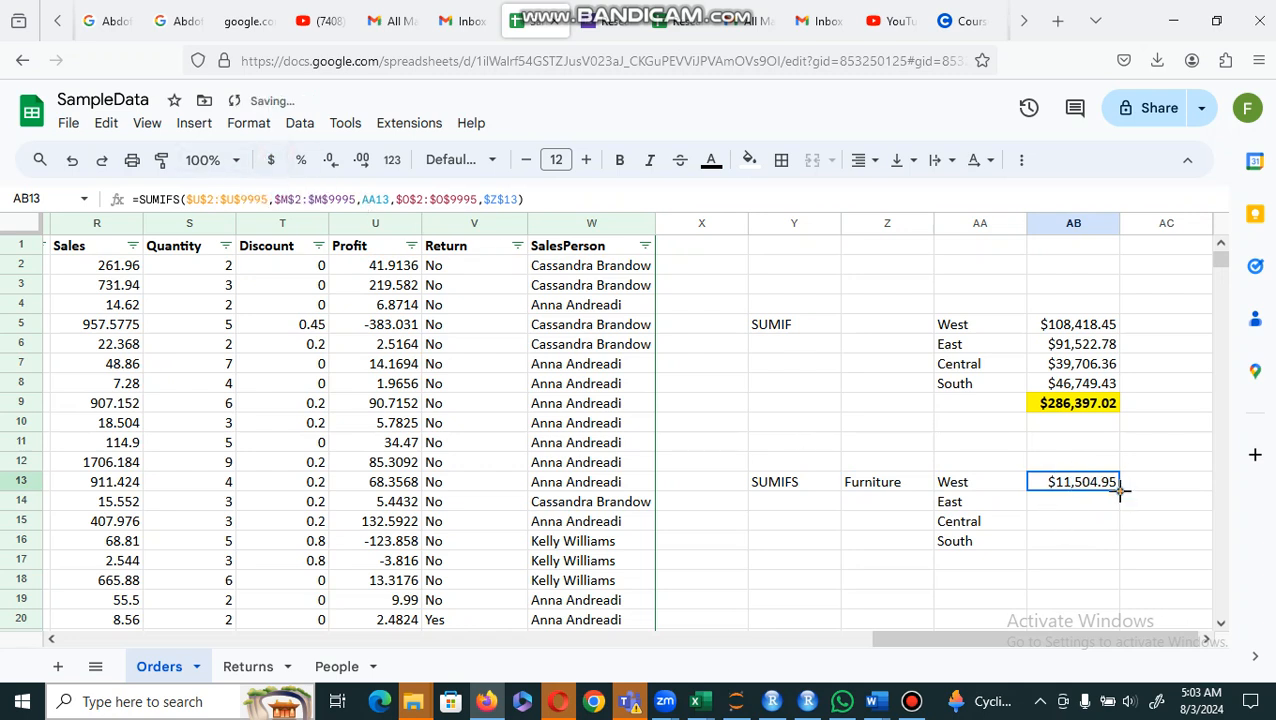
left_click_drag(1122, 495, 1118, 547)
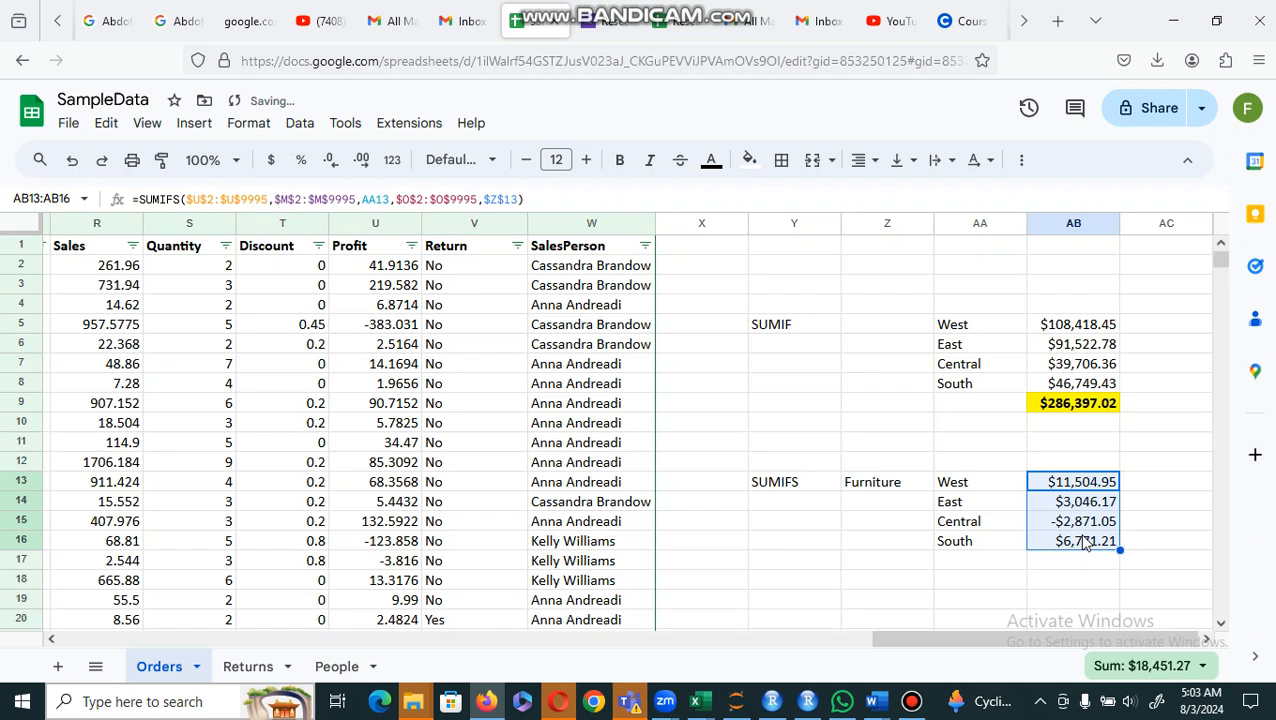
left_click(1086, 543)
left_click(1062, 482)
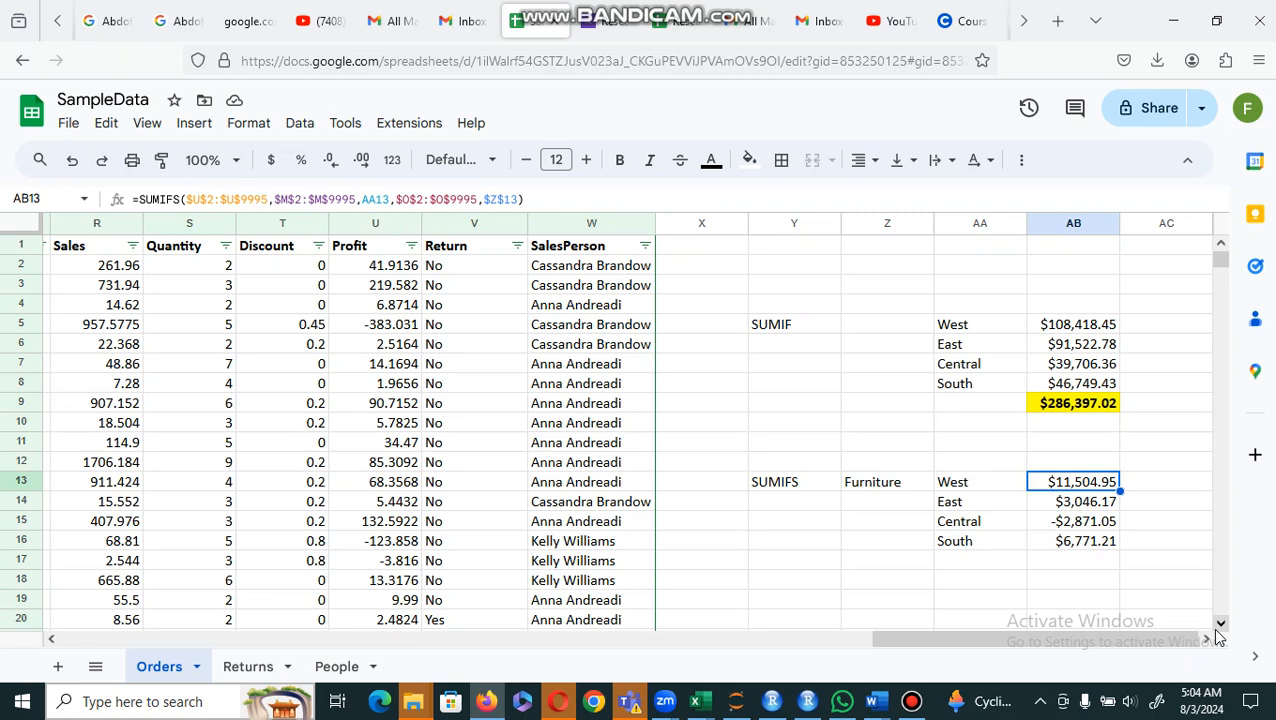
Move the Furniture label from Z13 to AB12 so it heads the profit column
left_click(887, 484)
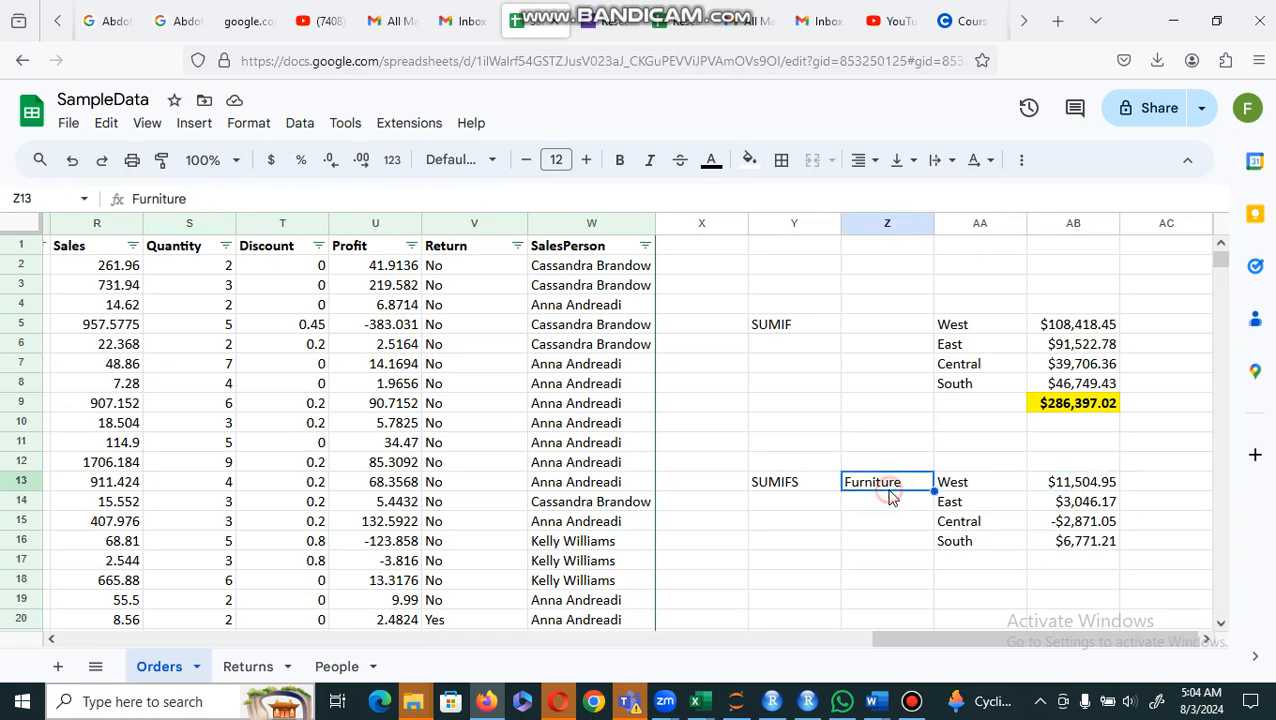
key("ctrl+c")
left_click(1077, 465)
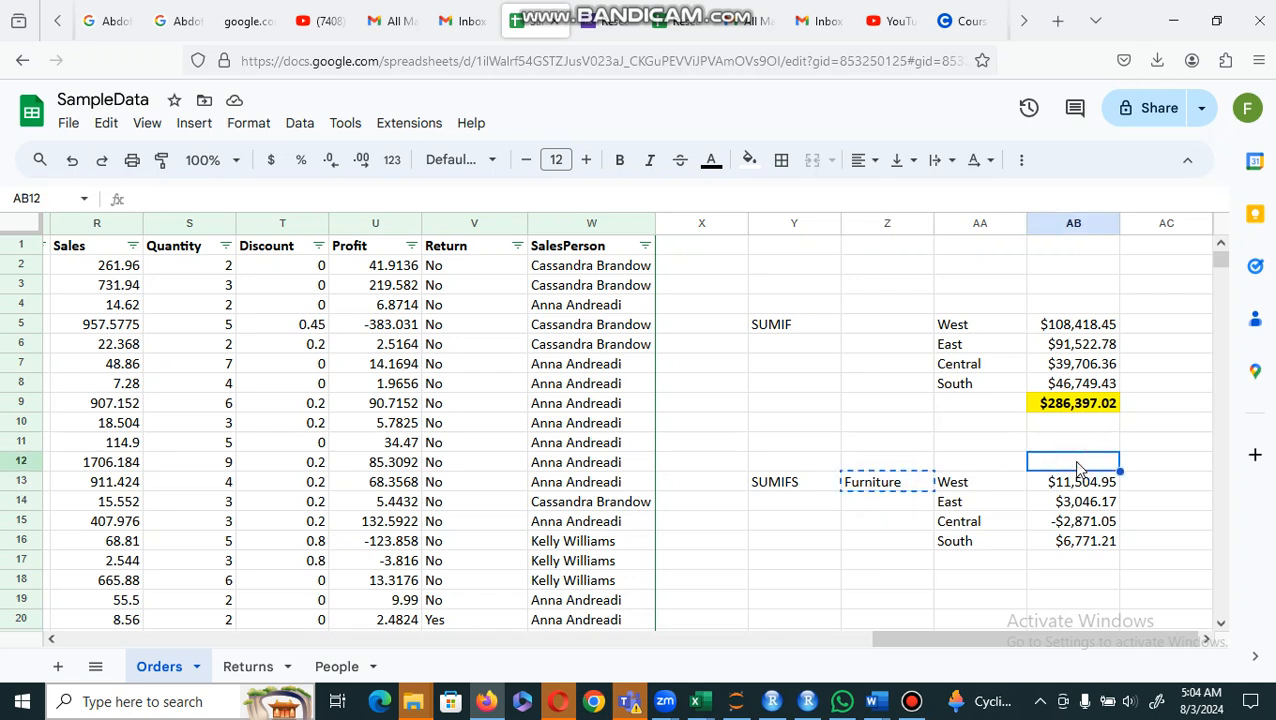
key("ctrl+v")
key("Right")
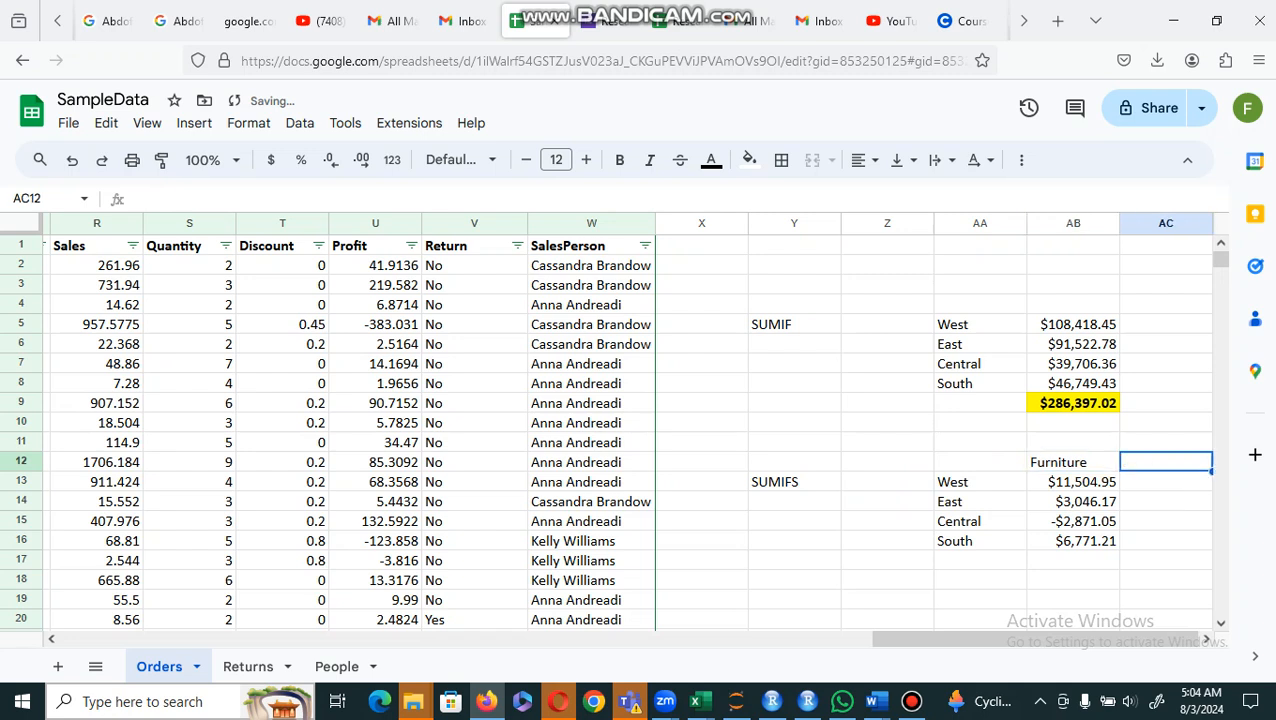
Insert three empty columns to the right of column AC, one at a time
left_click(1160, 227)
right_click(1160, 227)
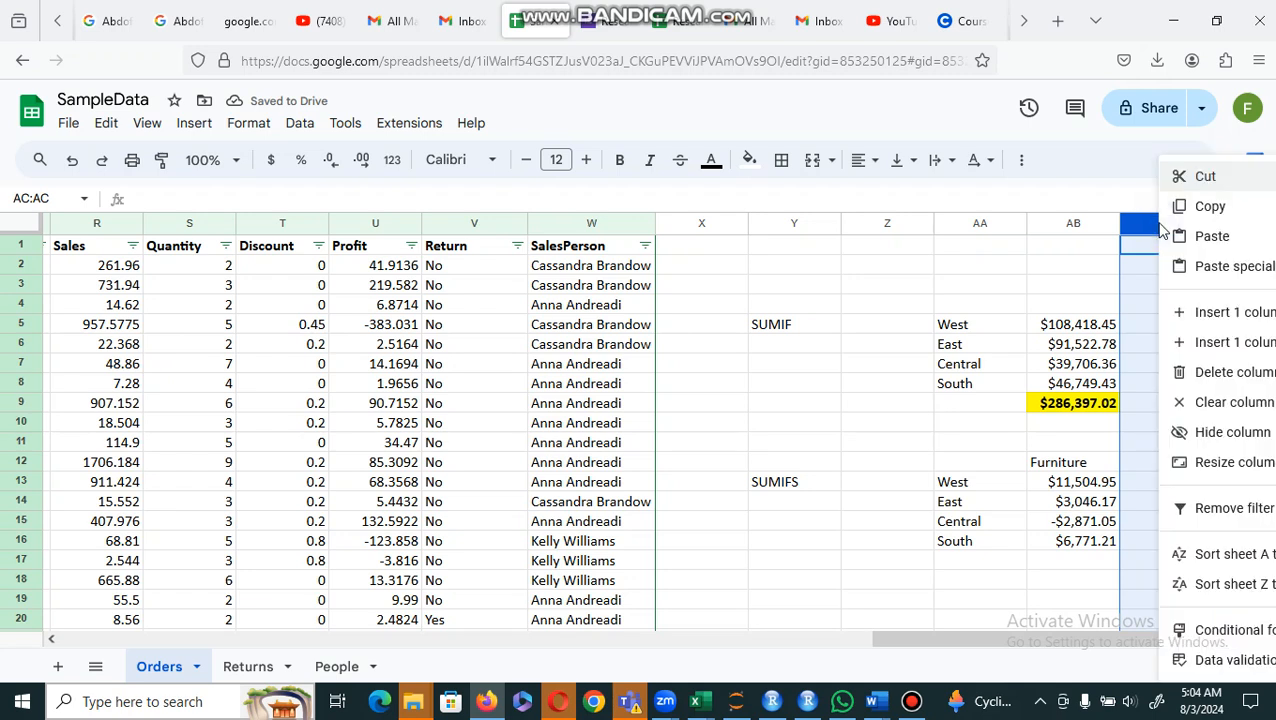
left_click(1230, 352)
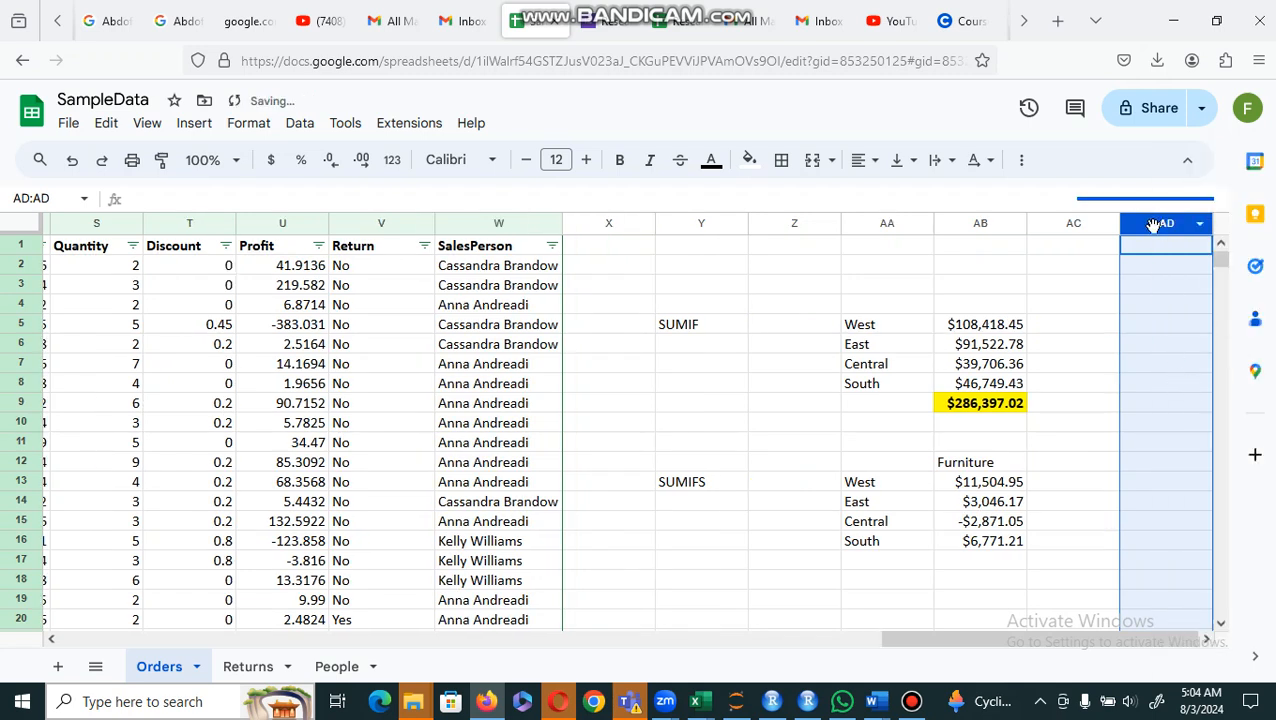
right_click(1151, 224)
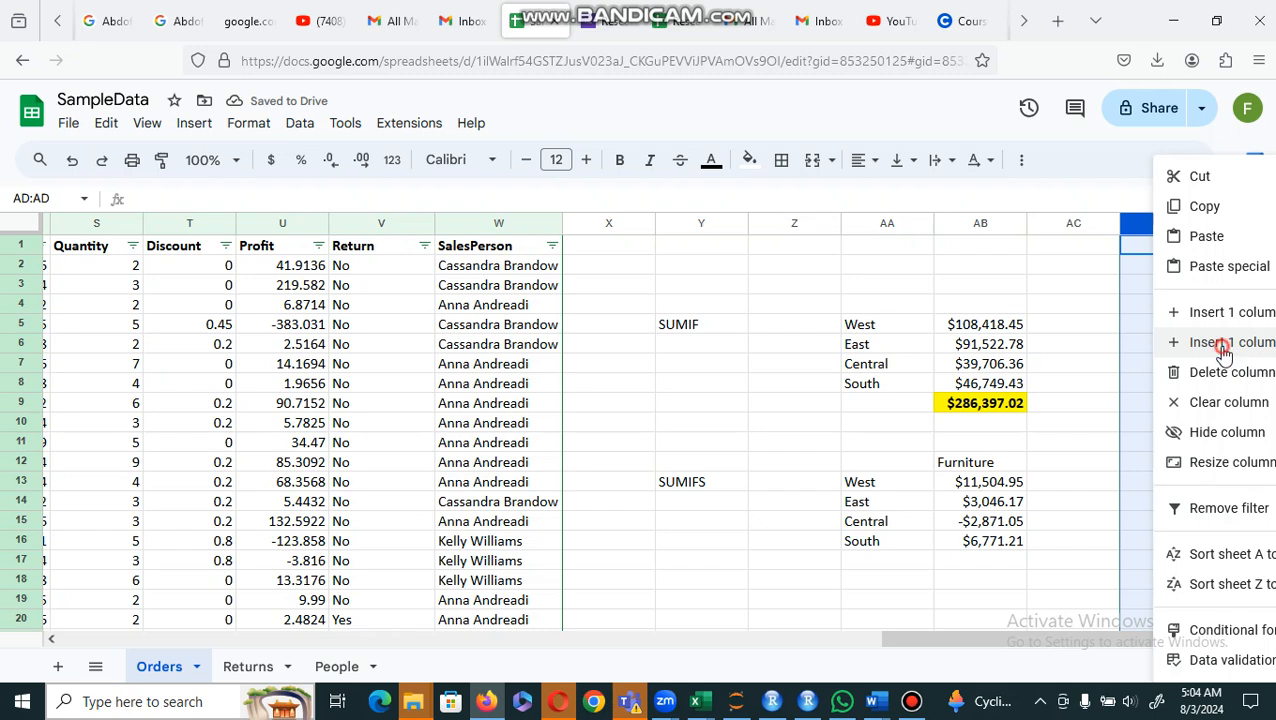
left_click(1211, 318)
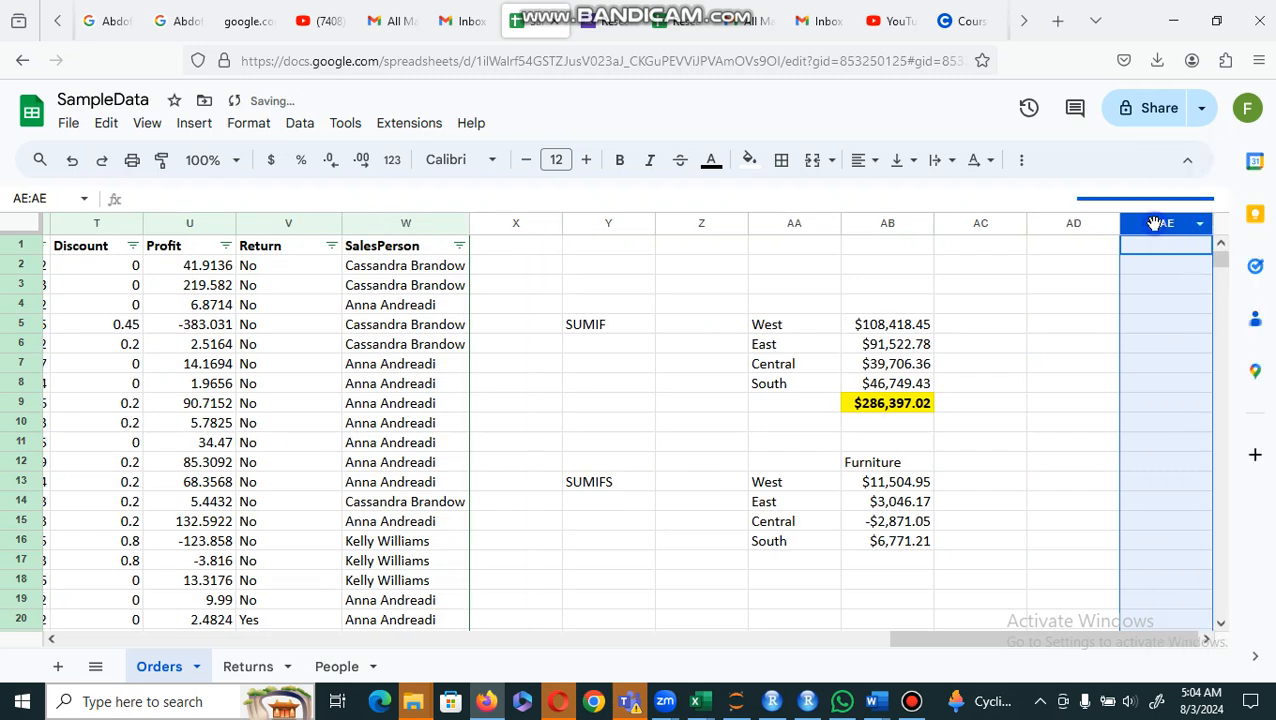
right_click(1158, 224)
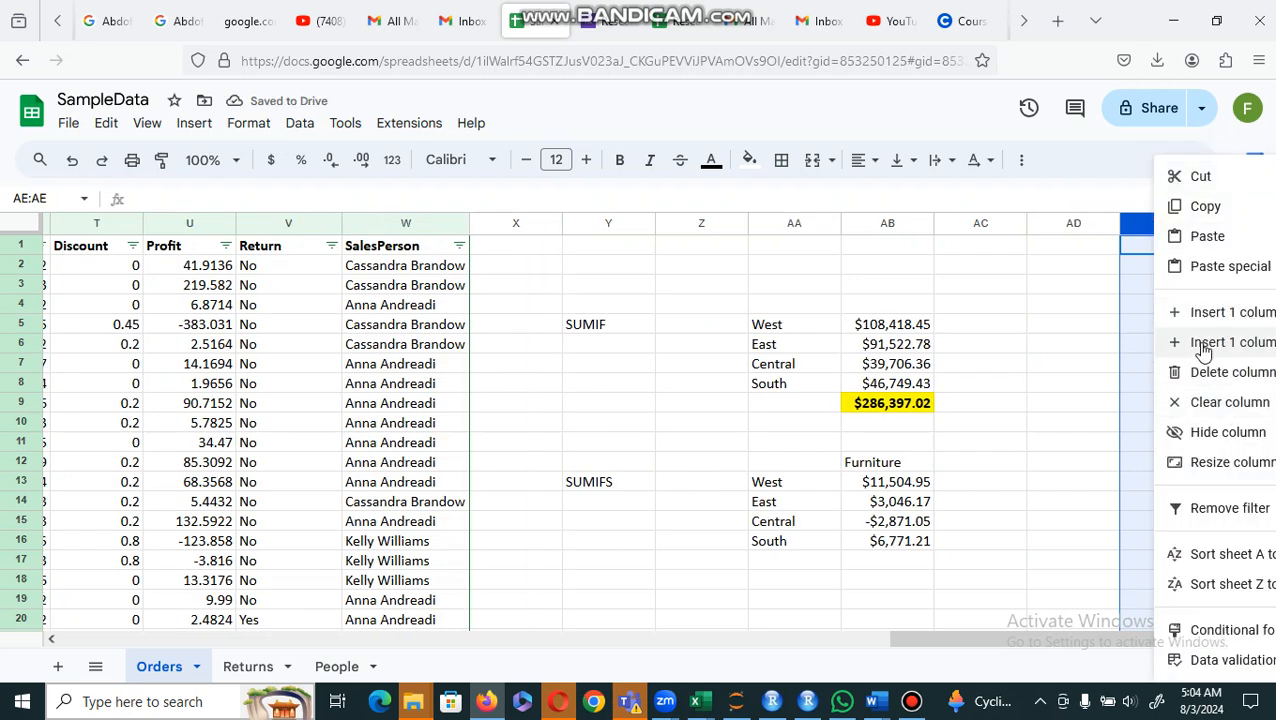
left_click(1203, 343)
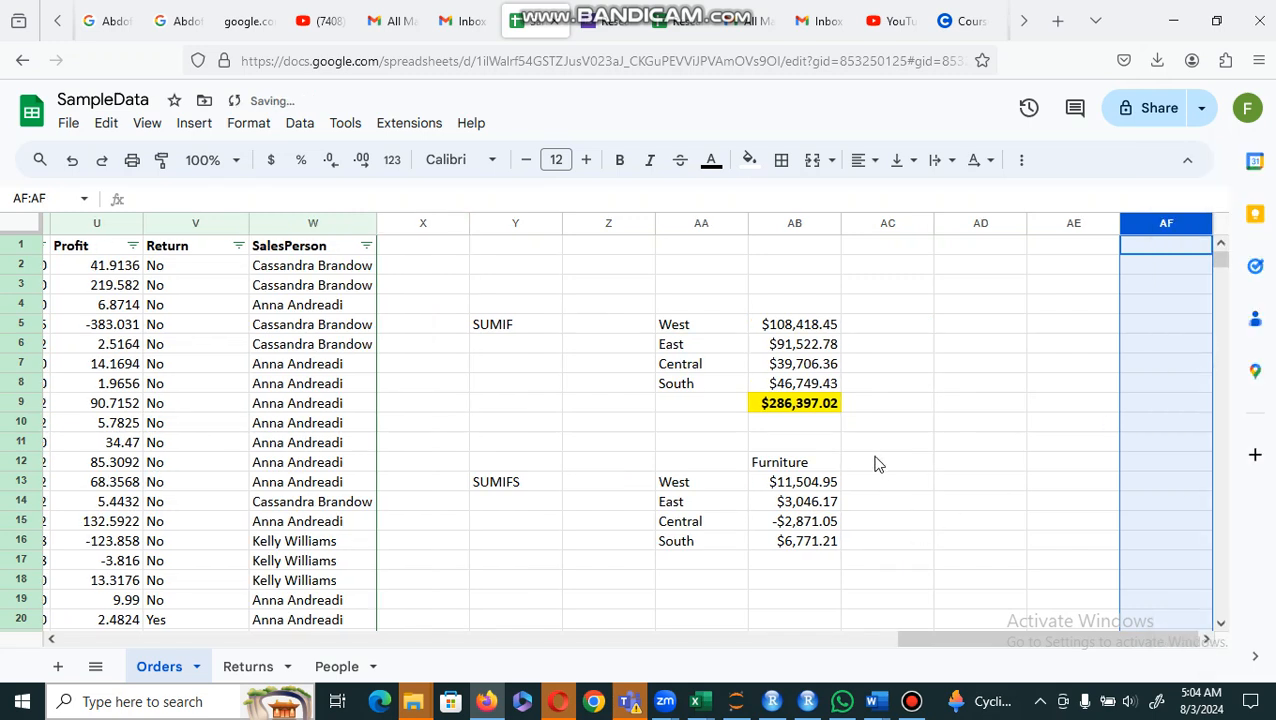
Review the SUMIFS formula in AB13, examining its criteria ranges, the AA13 criterion and the $AB$12 category reference
left_click(796, 486)
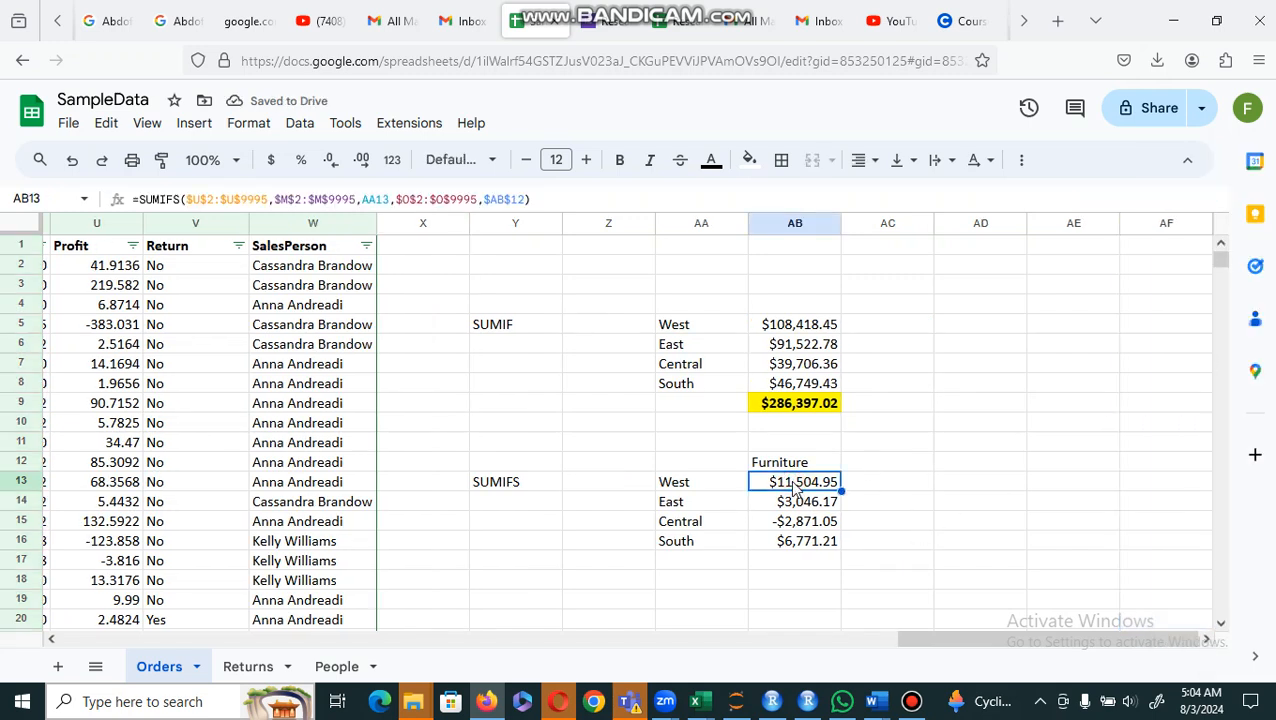
double_click(796, 484)
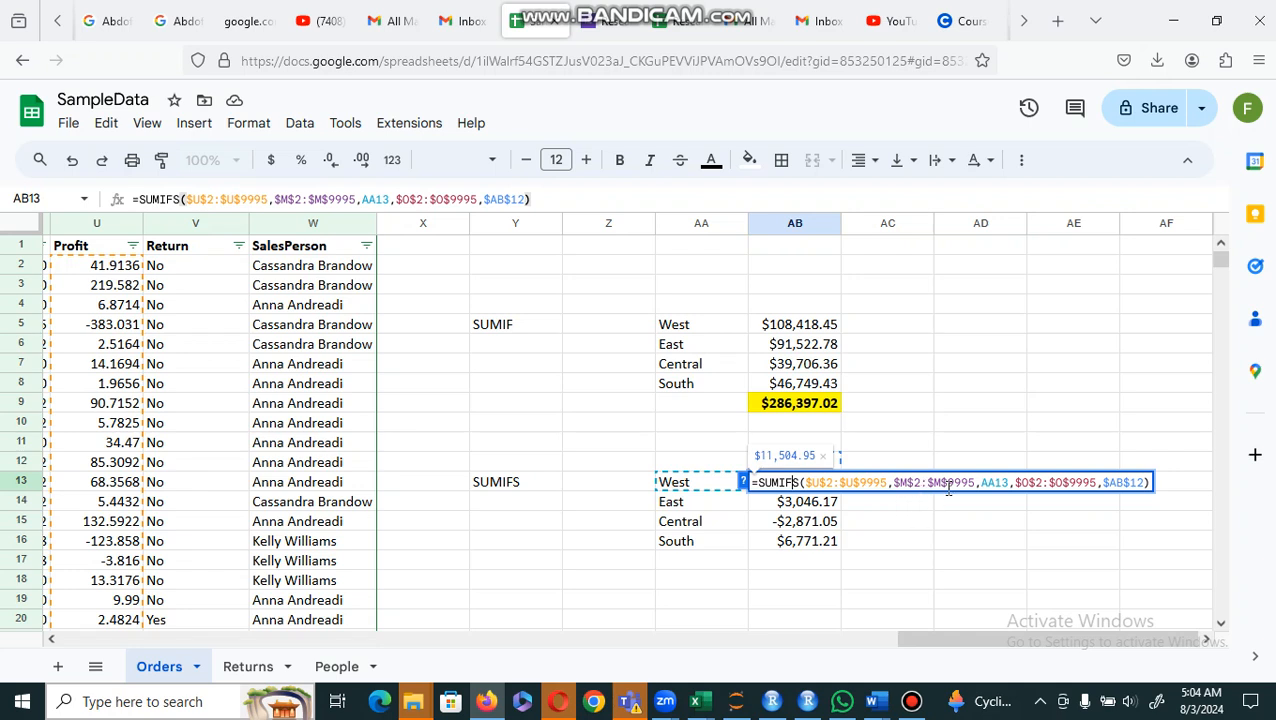
double_click(917, 482)
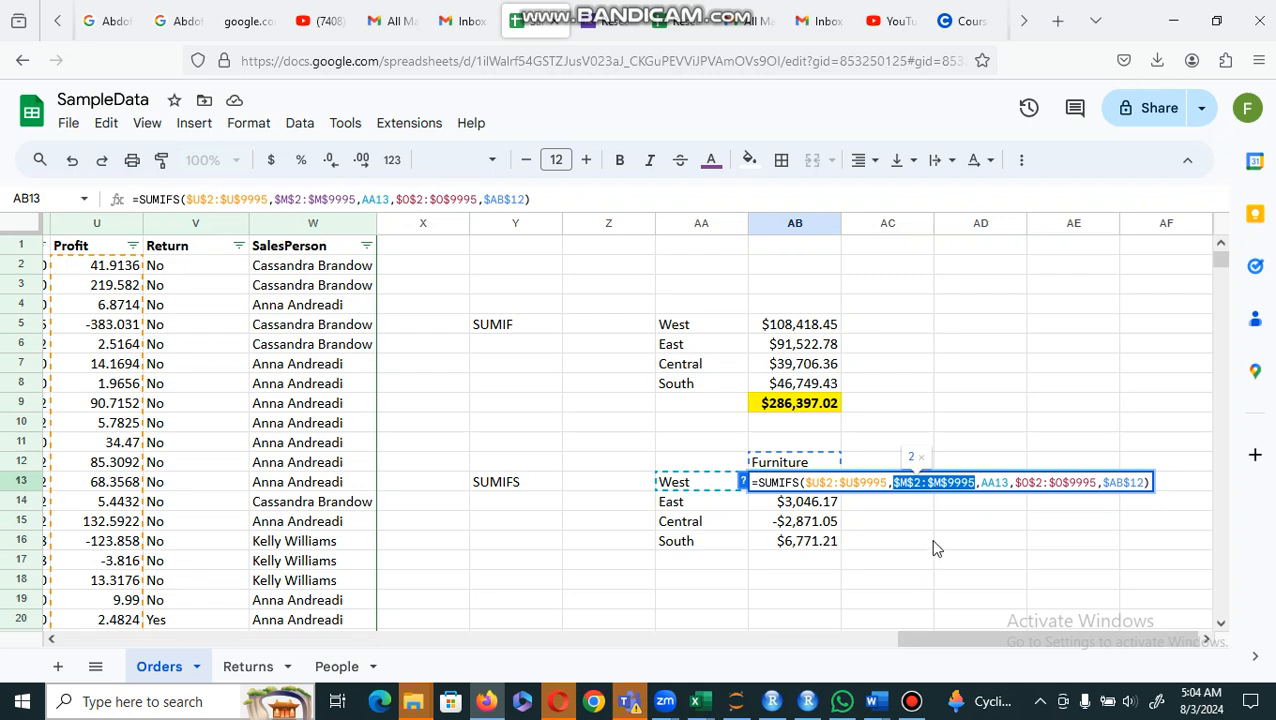
double_click(994, 482)
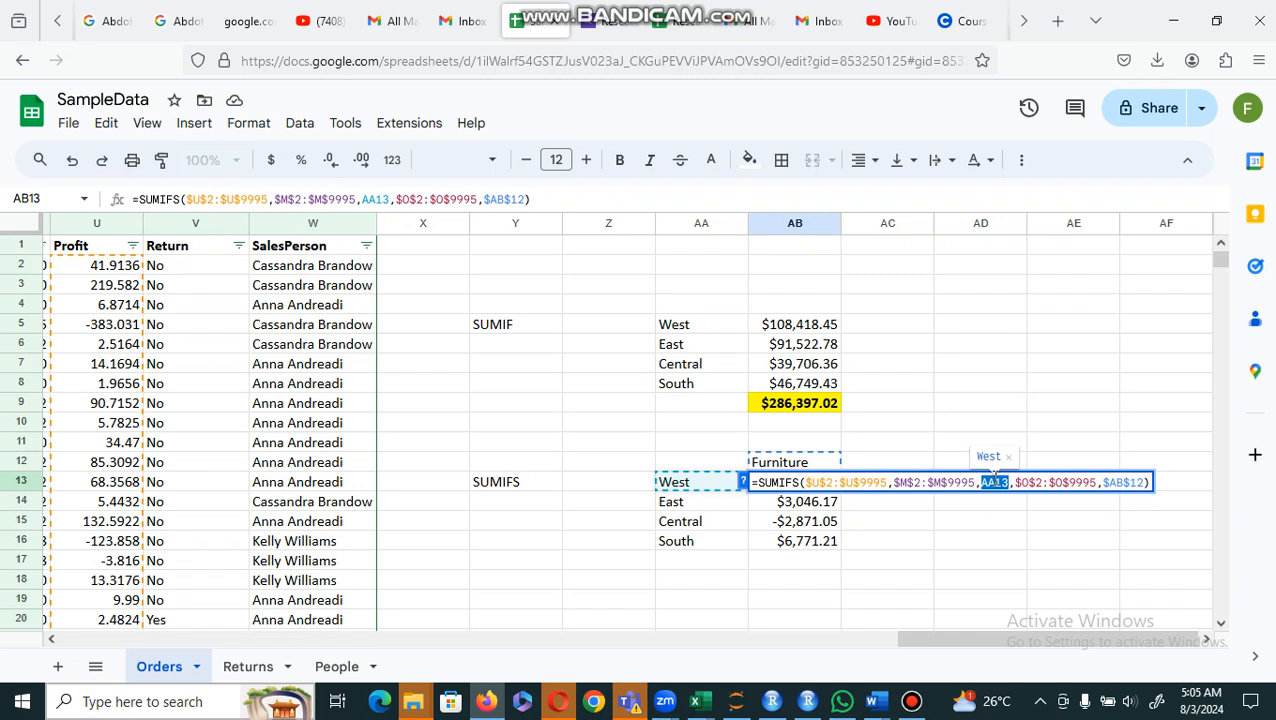
double_click(1128, 482)
key("Return")
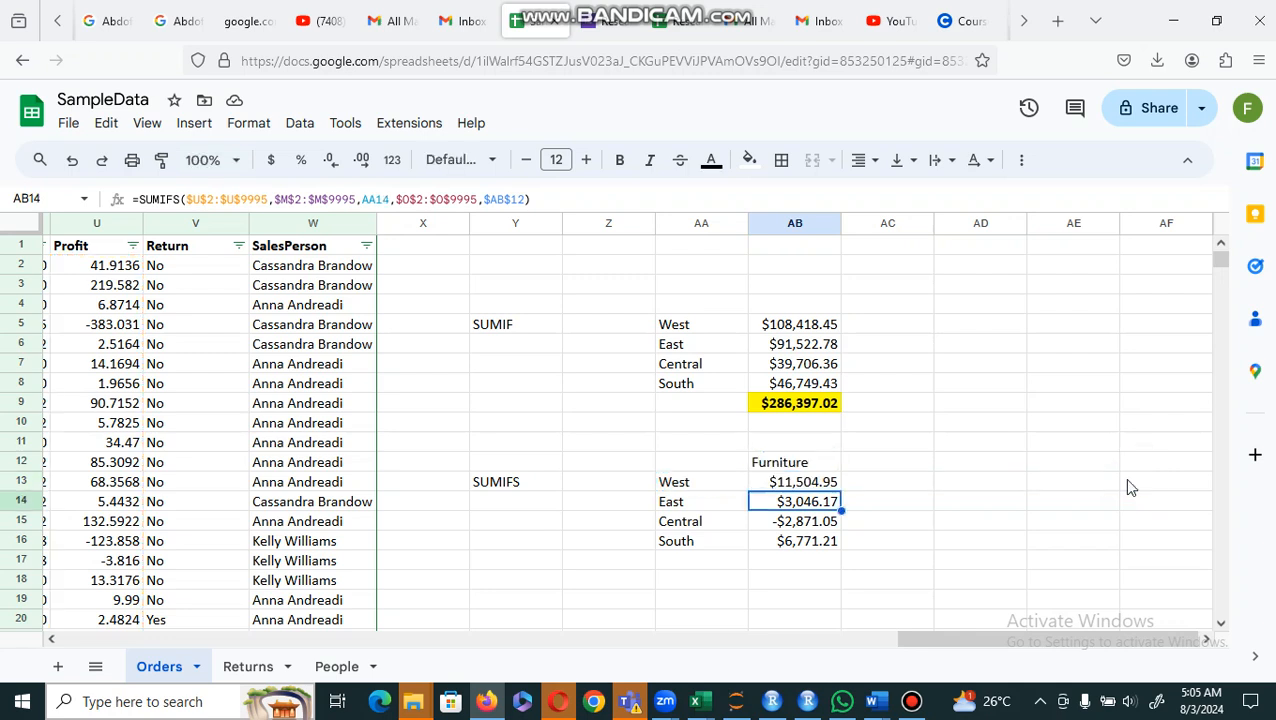
Check the category names in the Category column and enter Office Supplies as the heading in AC12
left_click(897, 462)
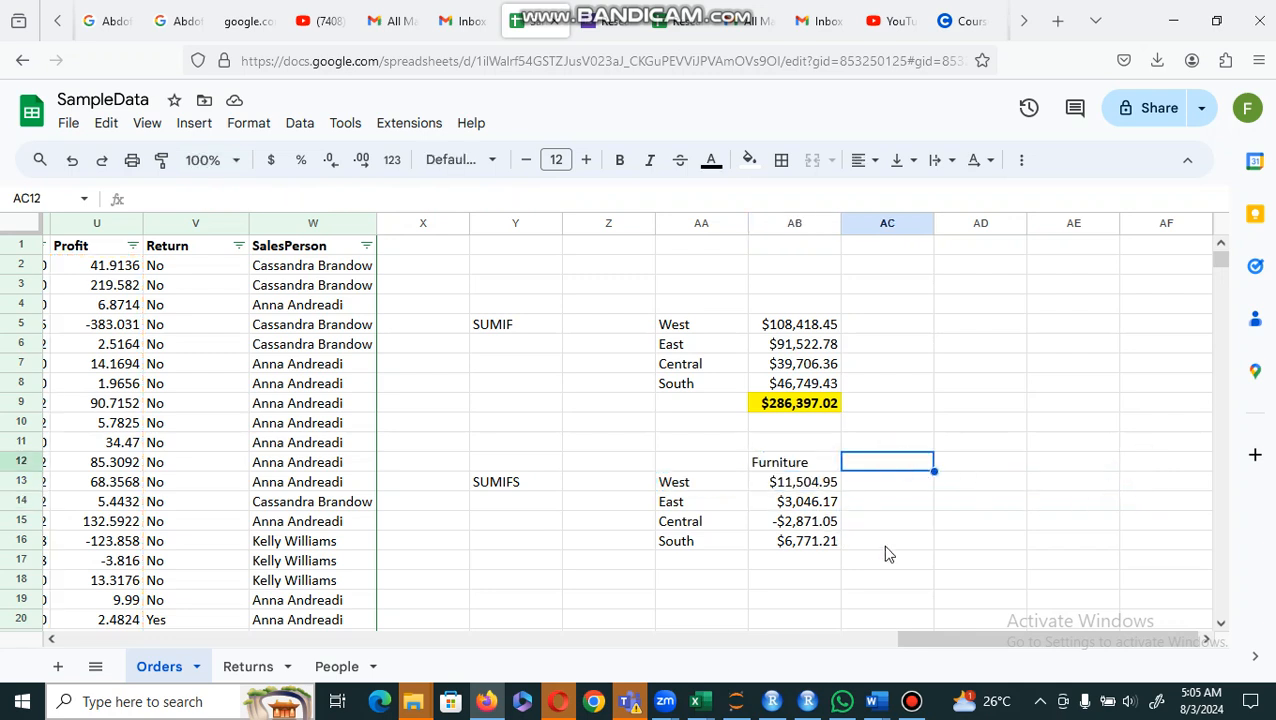
left_click_drag(886, 632, 473, 670)
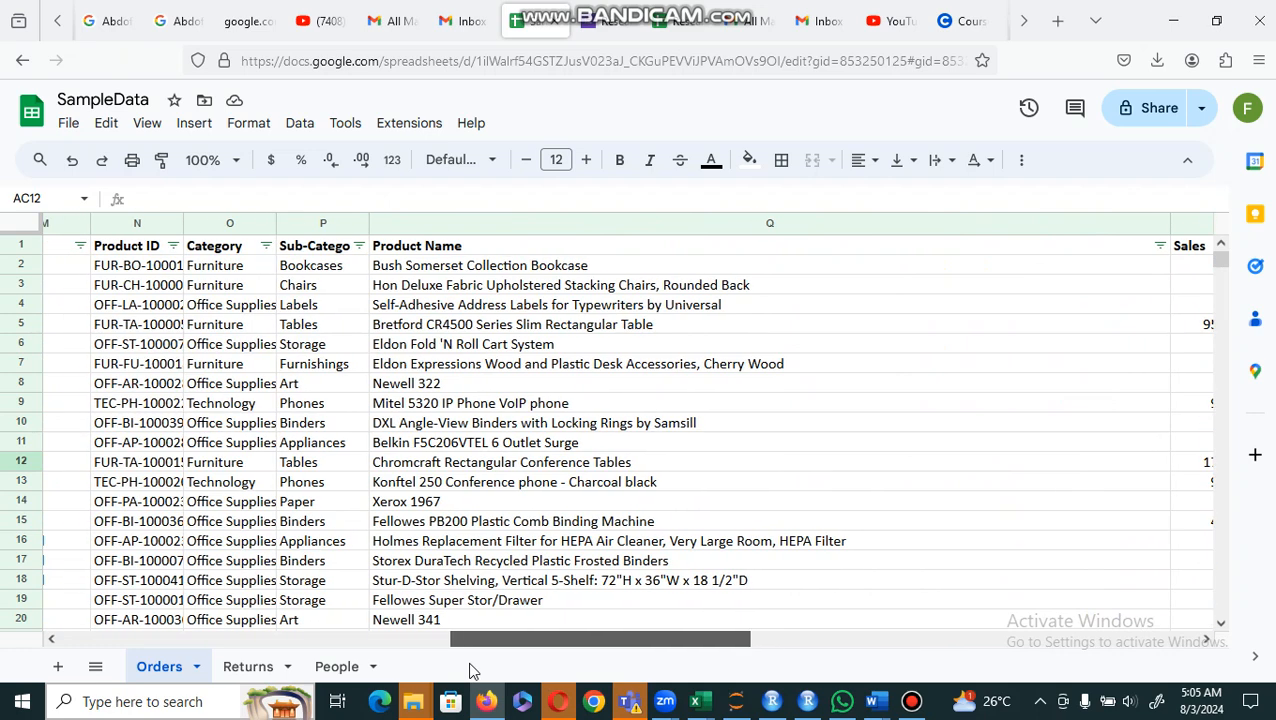
left_click_drag(473, 670, 950, 627)
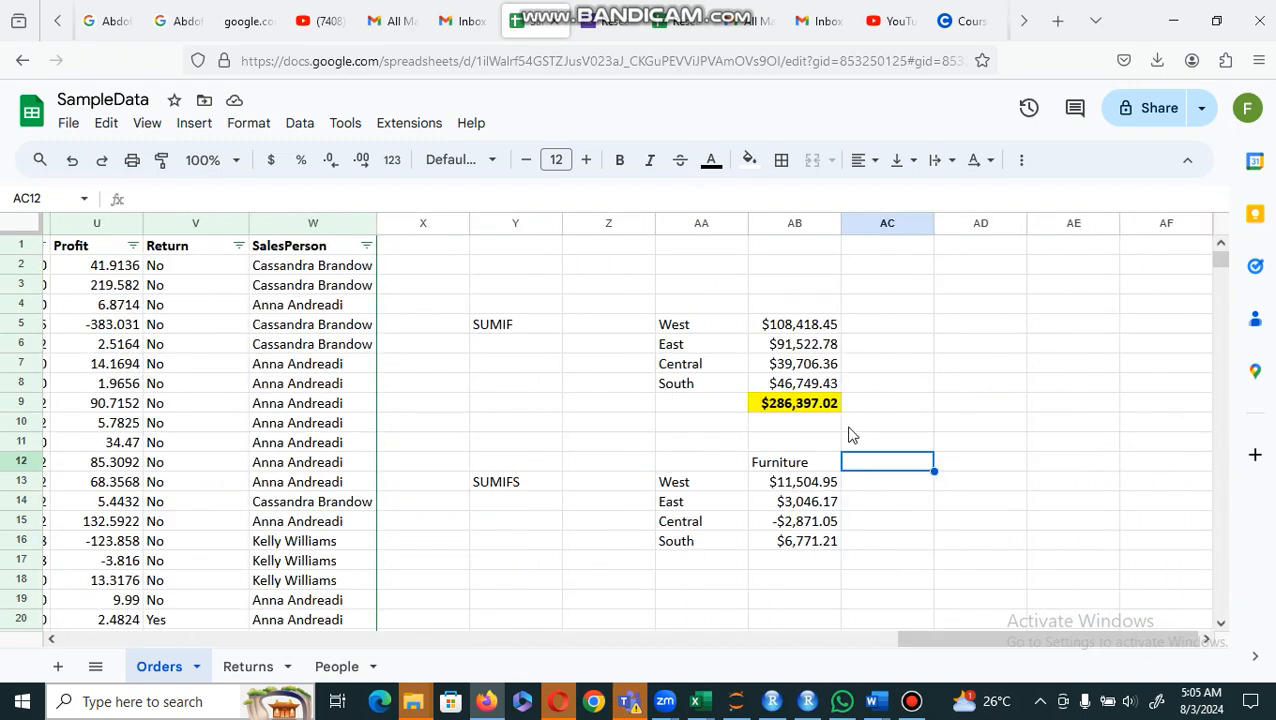
type("Offi")
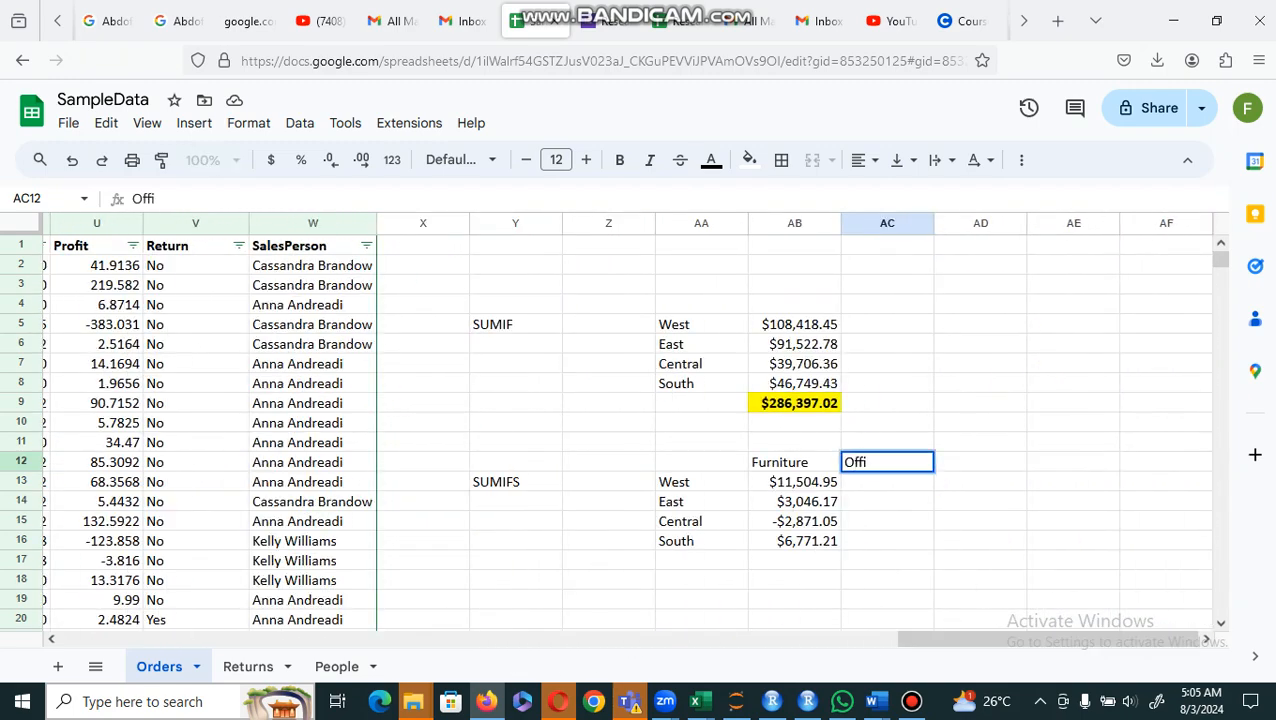
type("ce Supplies")
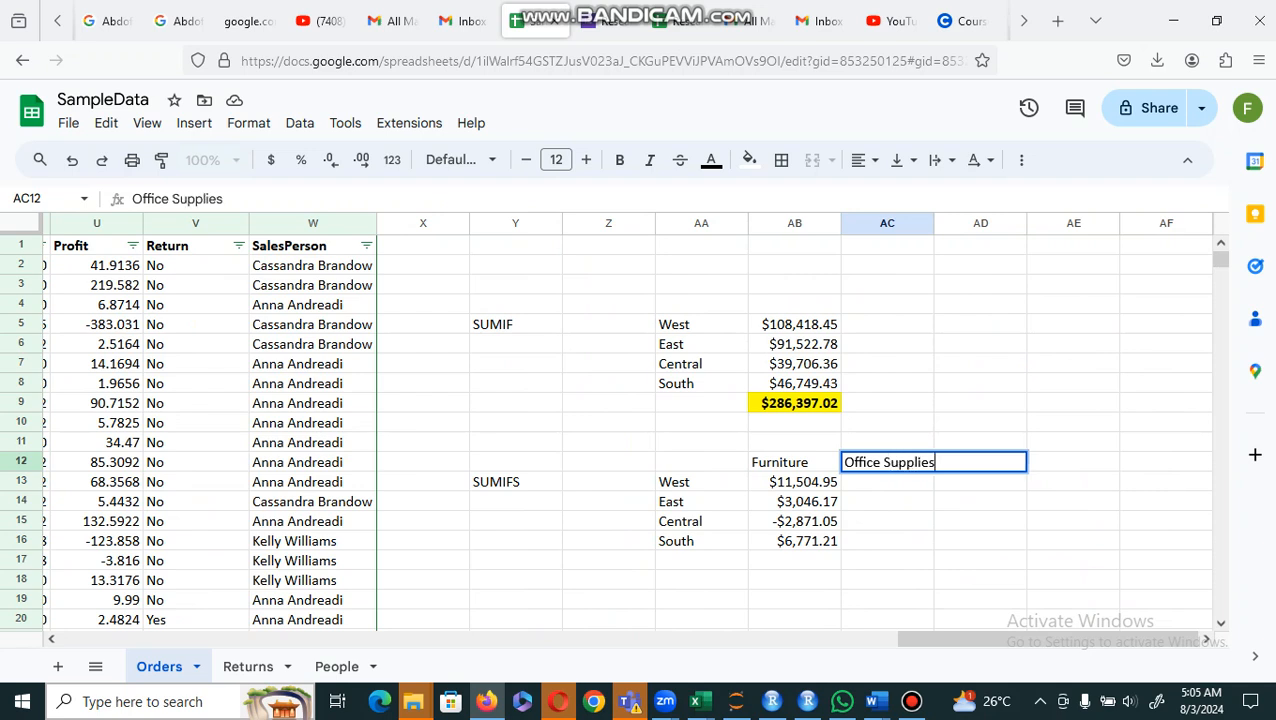
key("Return")
Enter Technology as the heading in AD12 and widen column AC to fit the Office Supplies heading
left_click(962, 460)
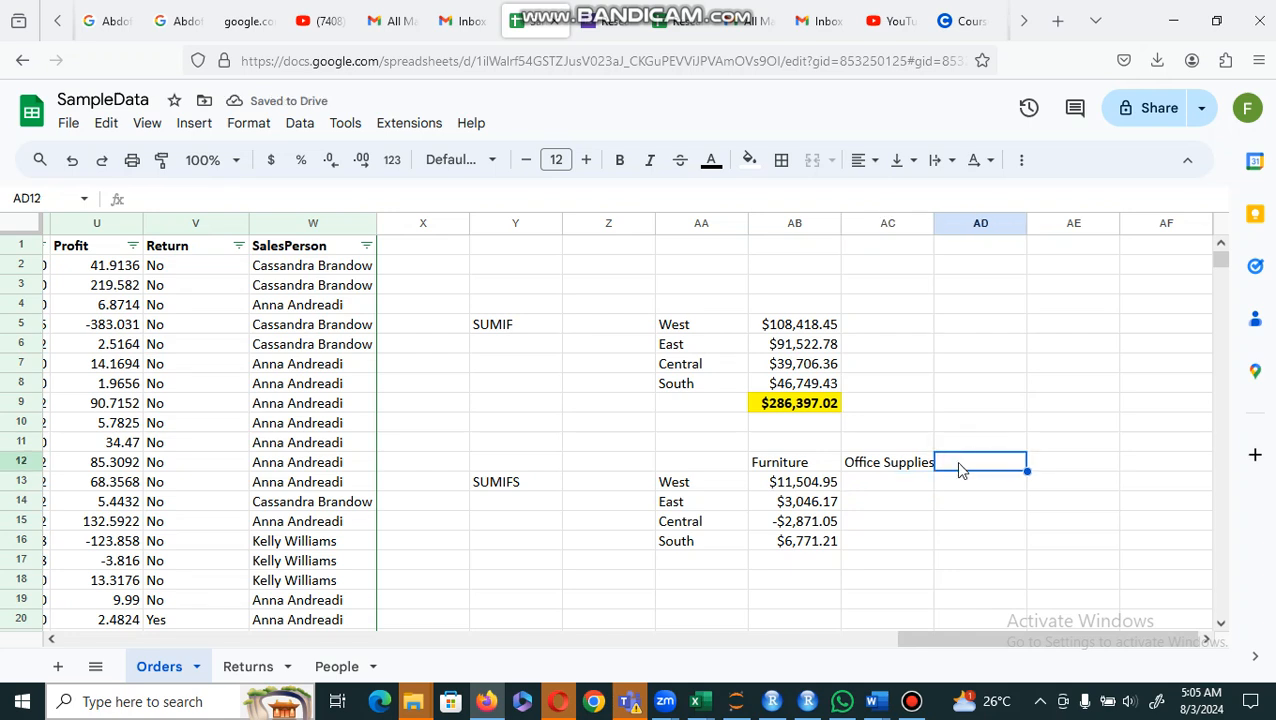
type("Techn")
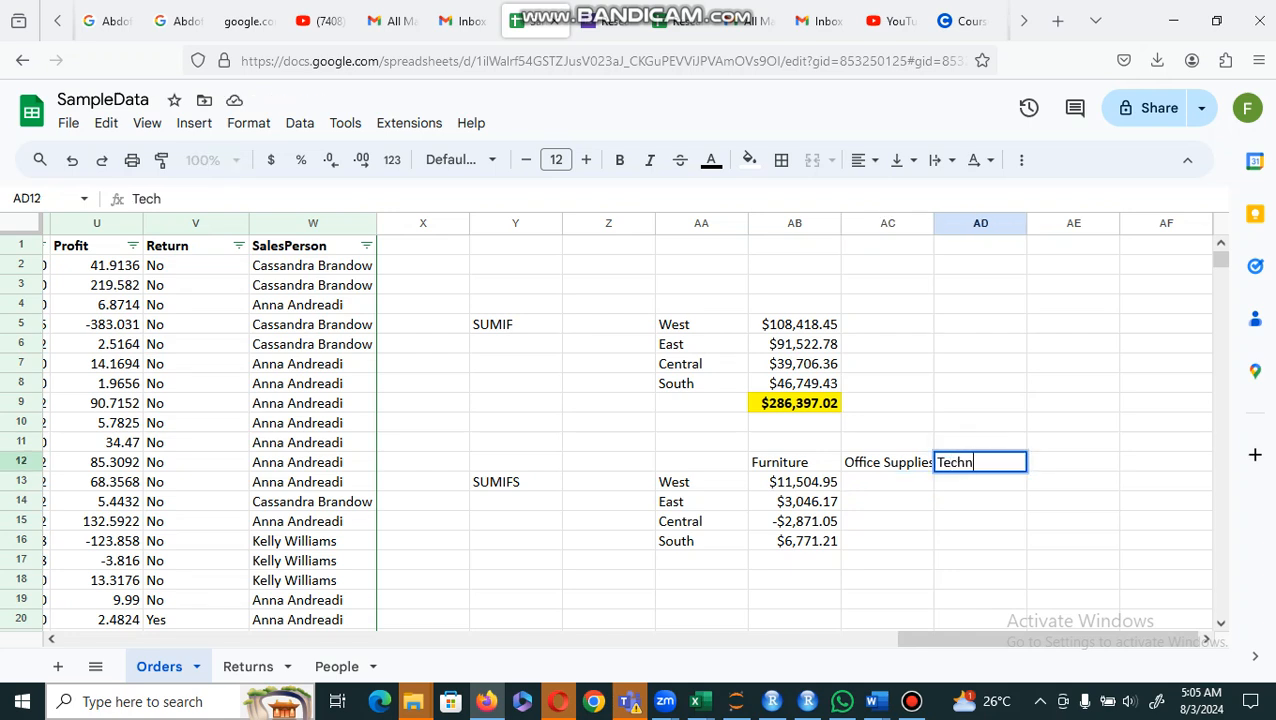
type("ology")
key("Return")
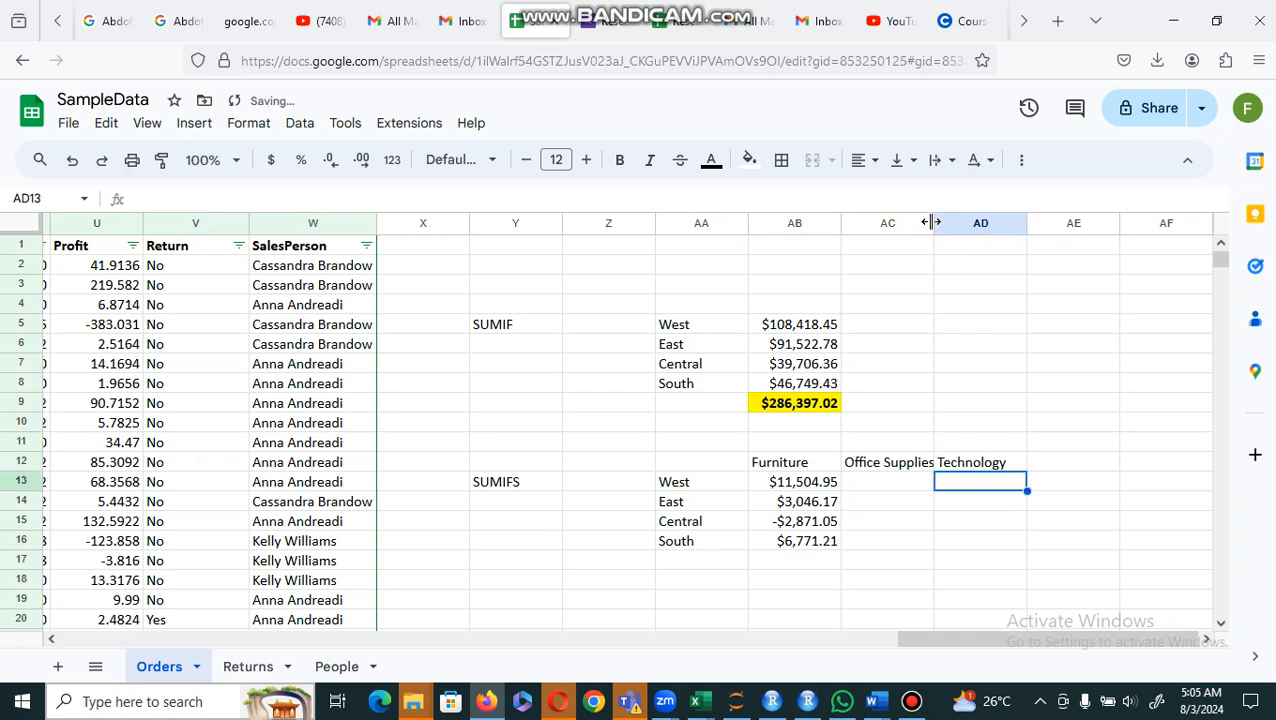
left_click_drag(931, 222, 957, 222)
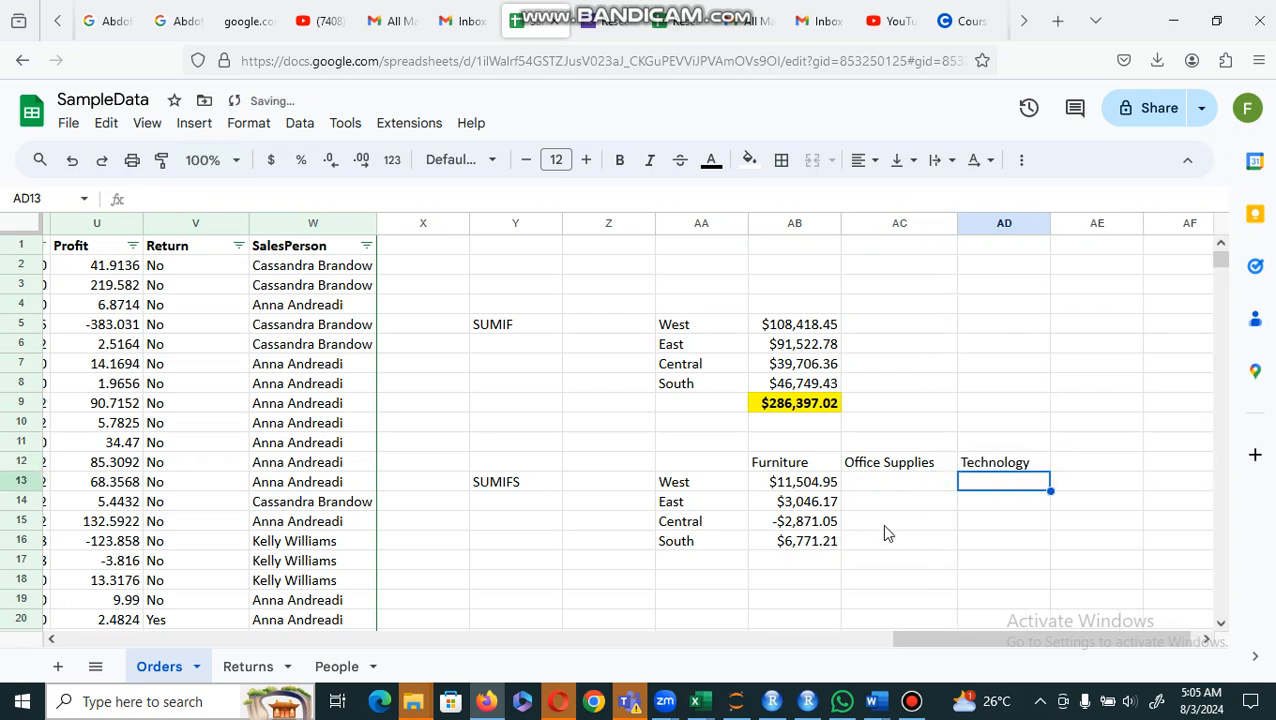
Change the category criterion in AB13 to $AB12 and fill the formula across to AD13
left_click(805, 486)
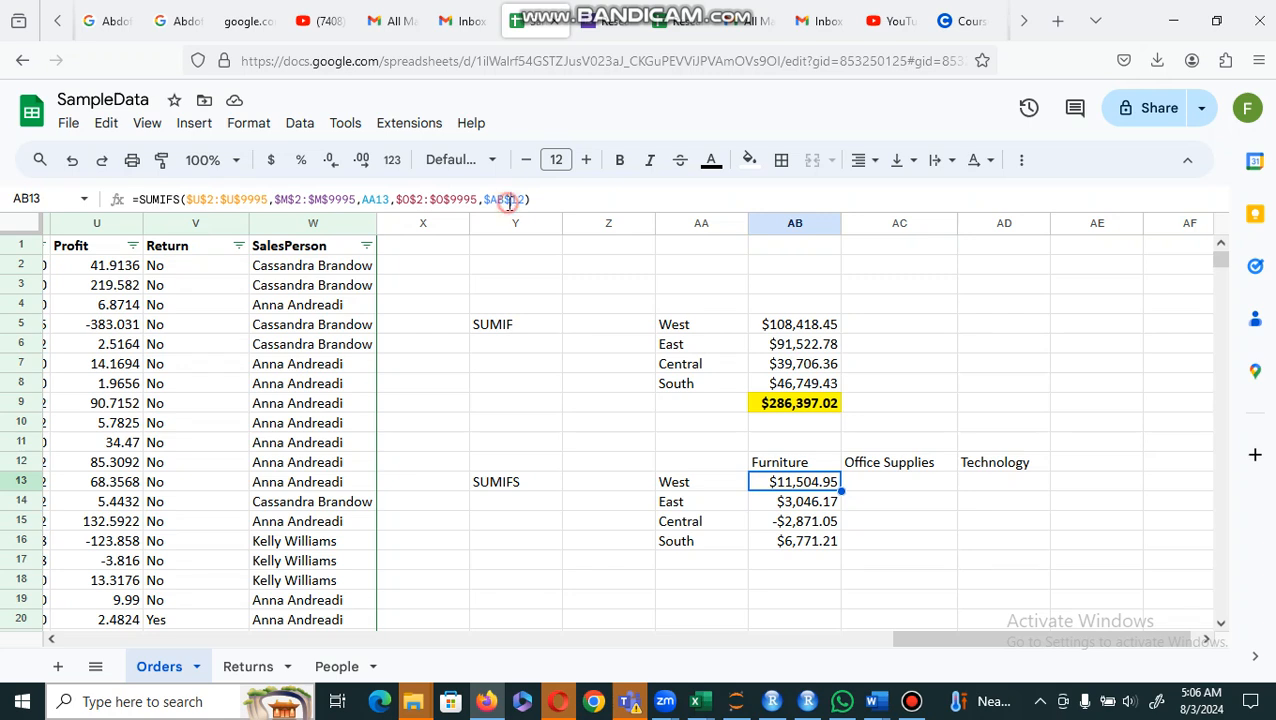
left_click(509, 200)
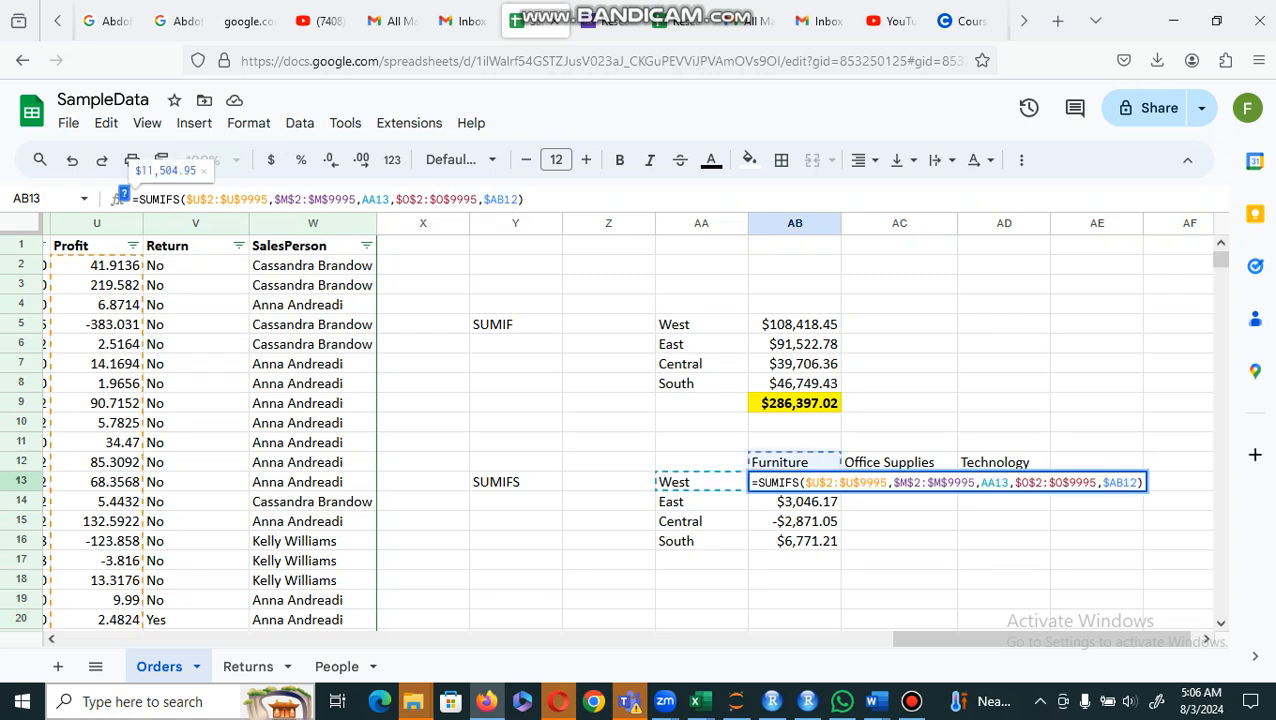
key("Return")
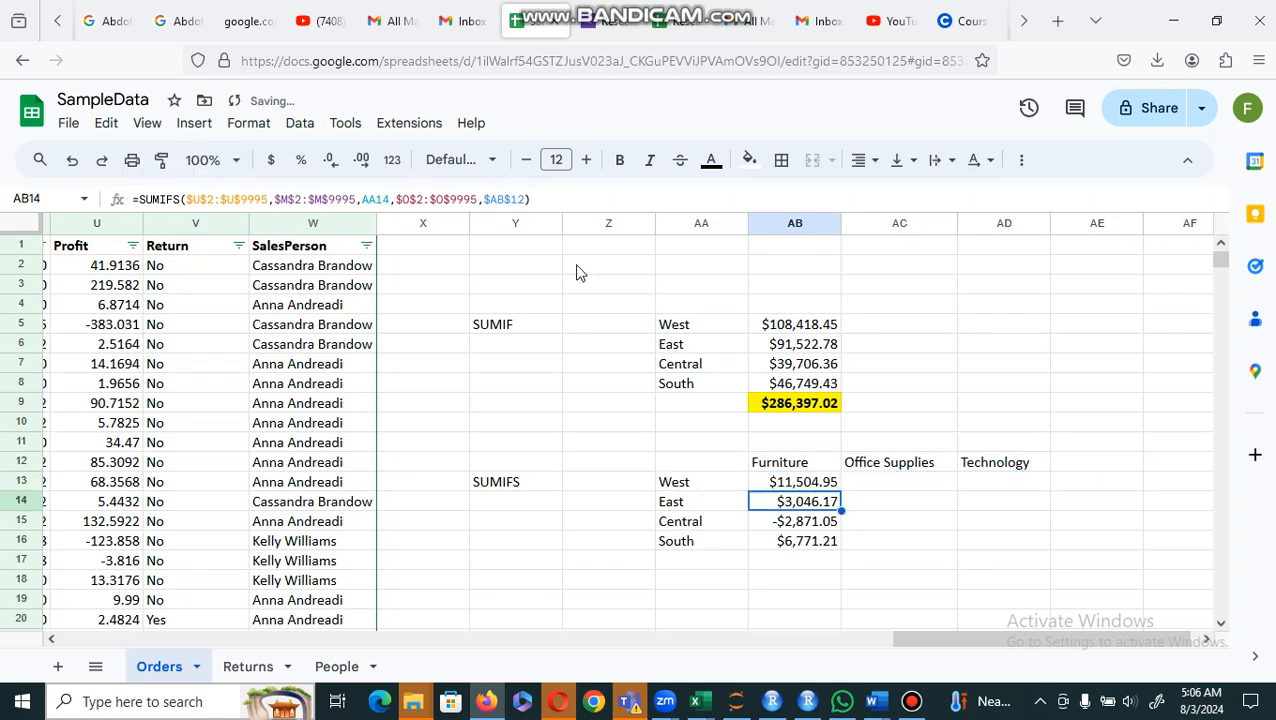
left_click(790, 480)
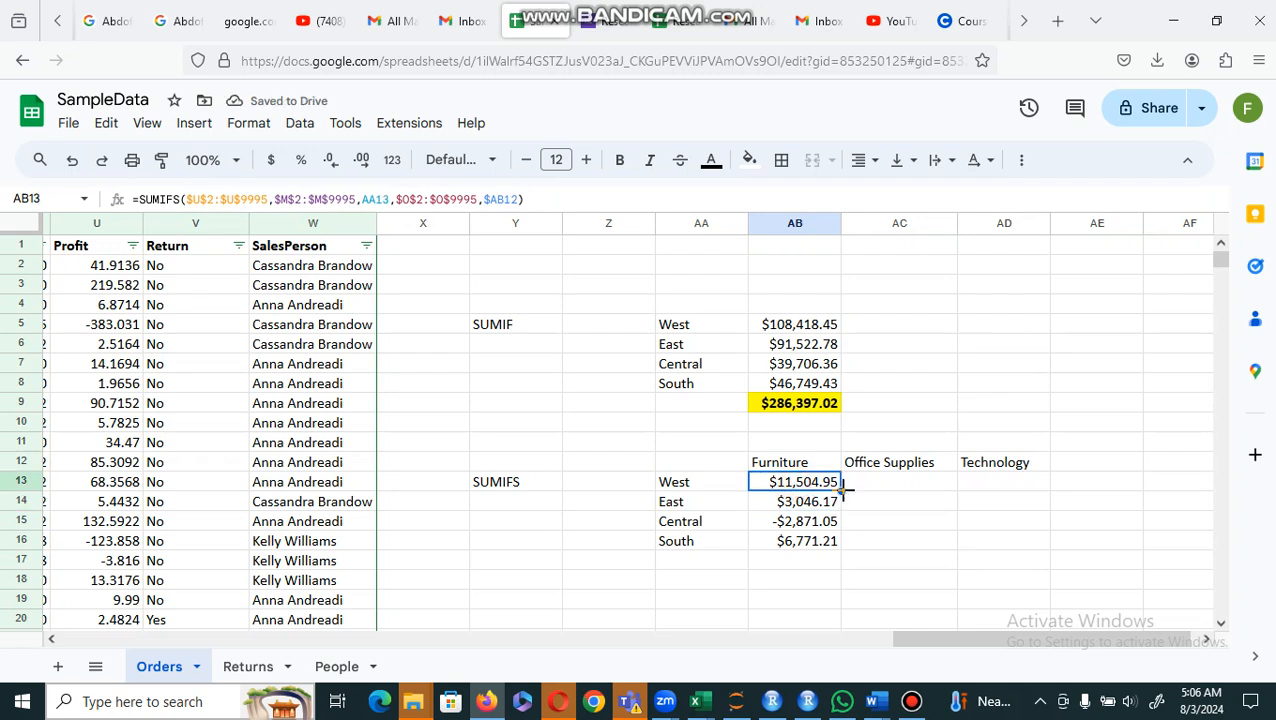
left_click_drag(841, 490, 997, 490)
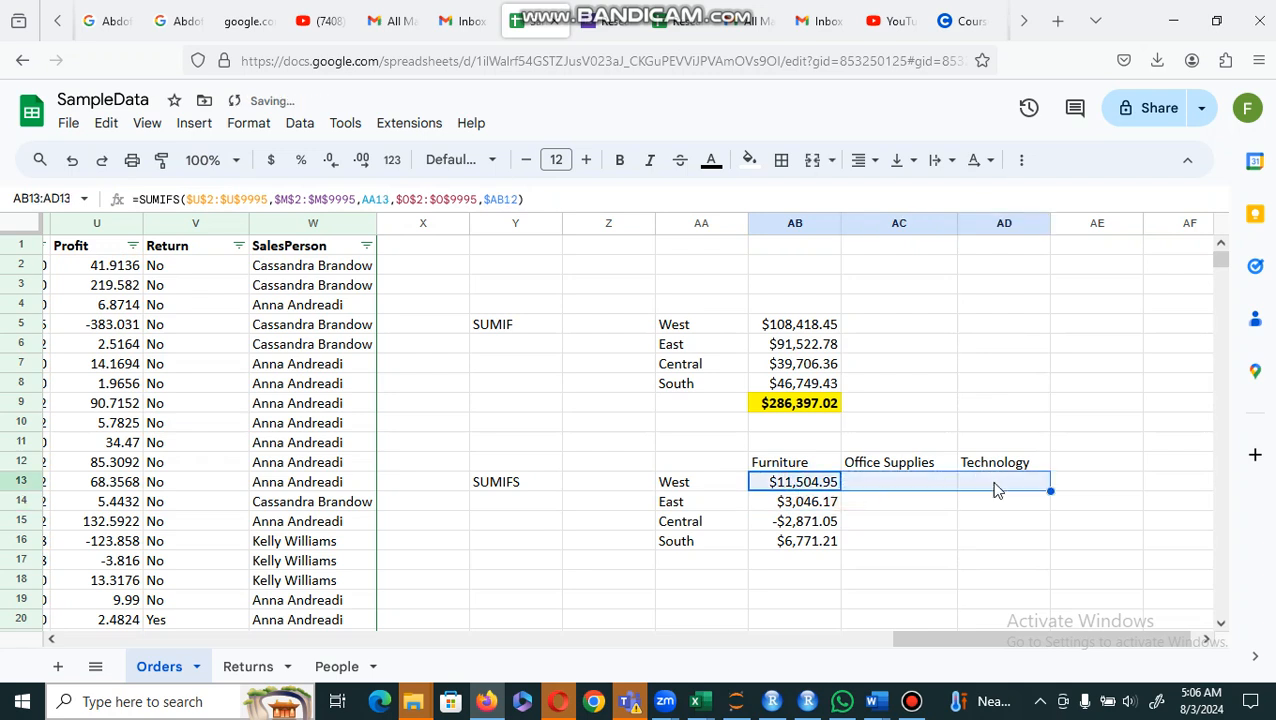
Examine the region and category references in the filled SUMIFS formulas in AC13 and AD13
left_click(897, 487)
double_click(897, 487)
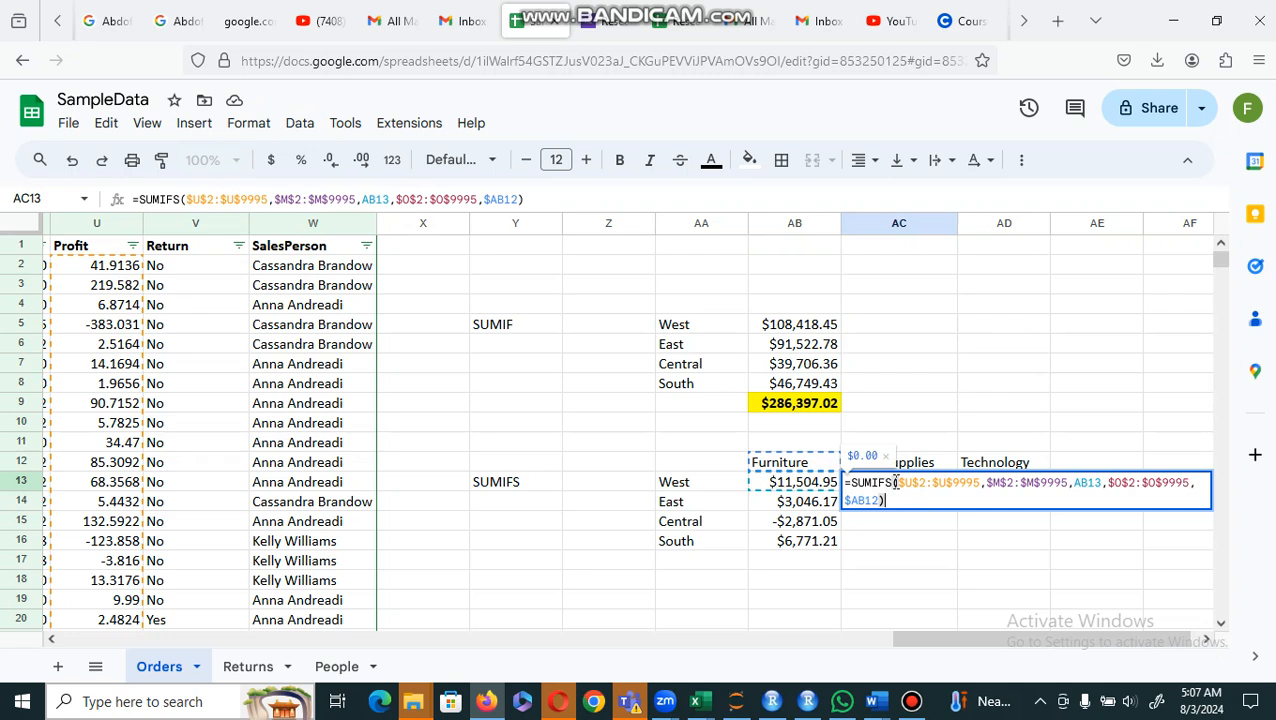
key("Return")
right_click(1014, 482)
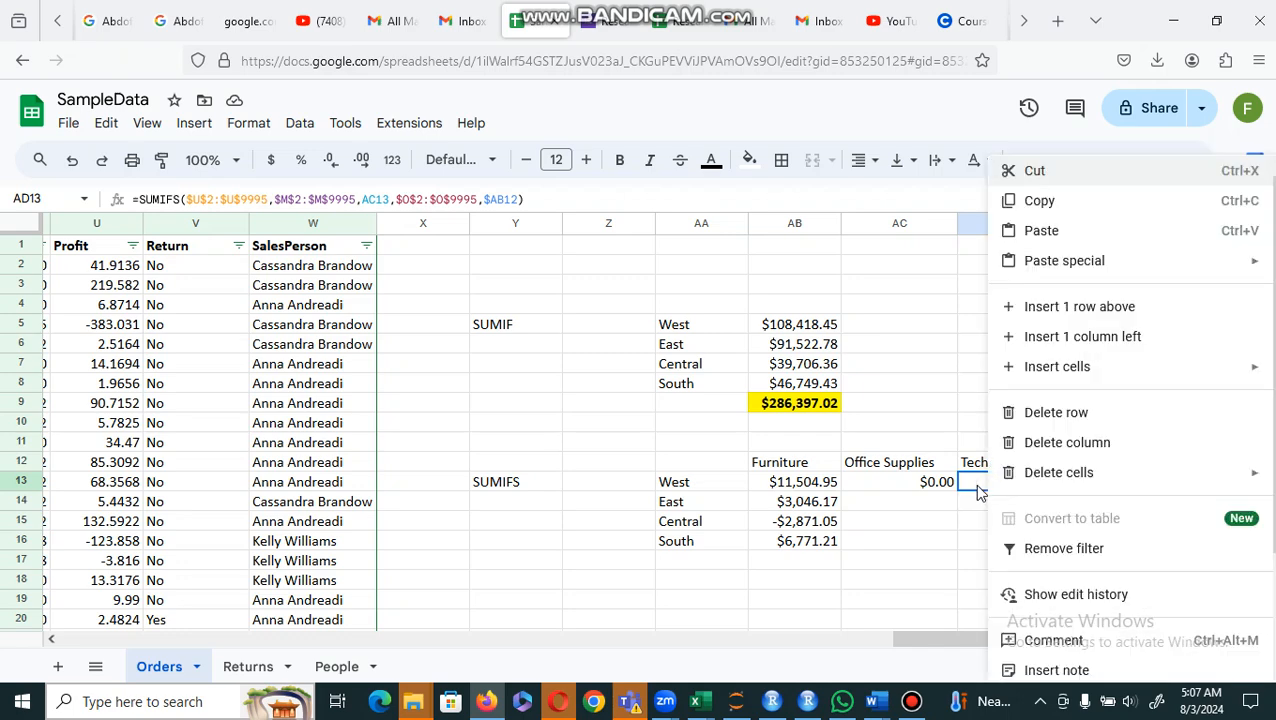
left_click(978, 489)
double_click(978, 486)
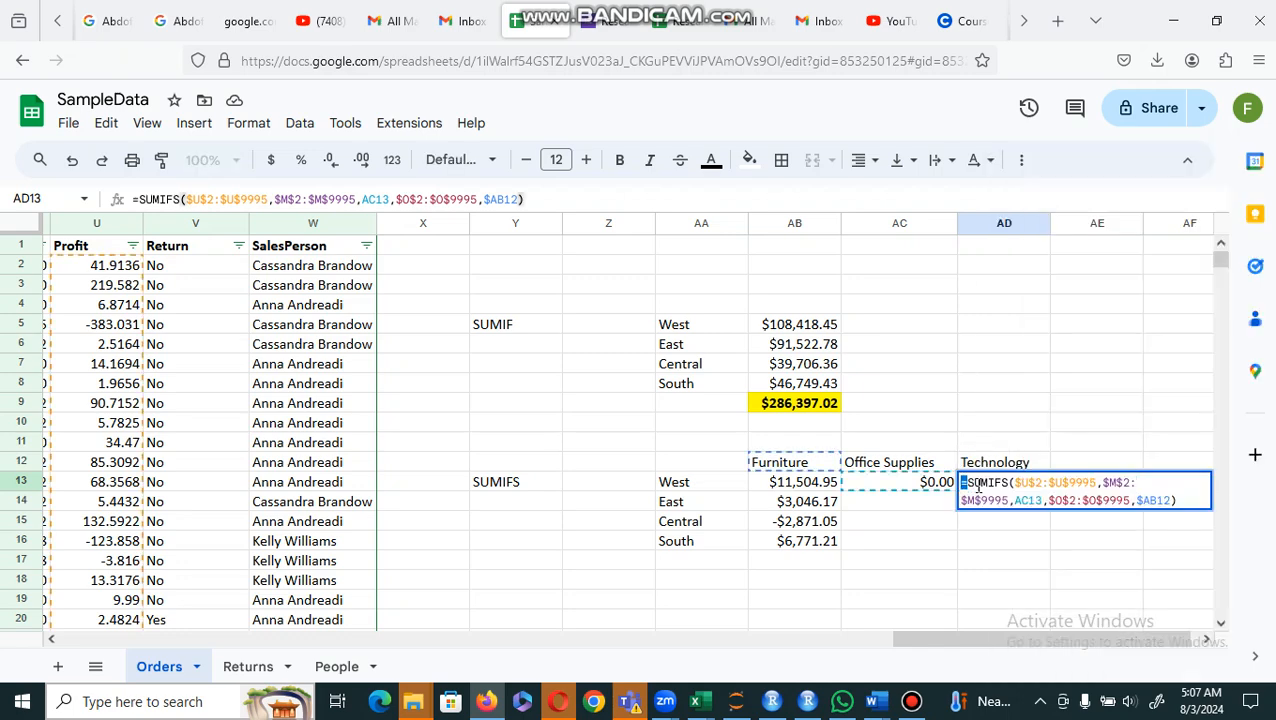
key("Return")
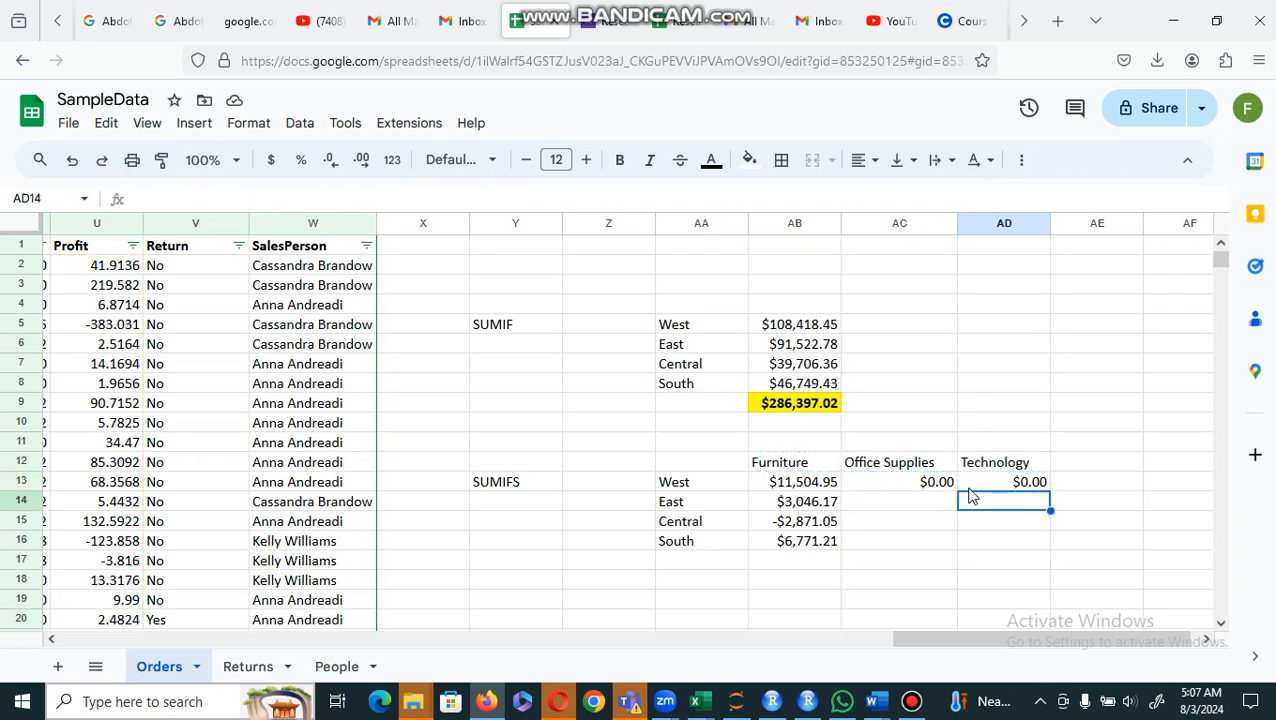
Compare the category reference in the AB13 SUMIFS formula with the one in AB14
left_click(788, 484)
double_click(787, 484)
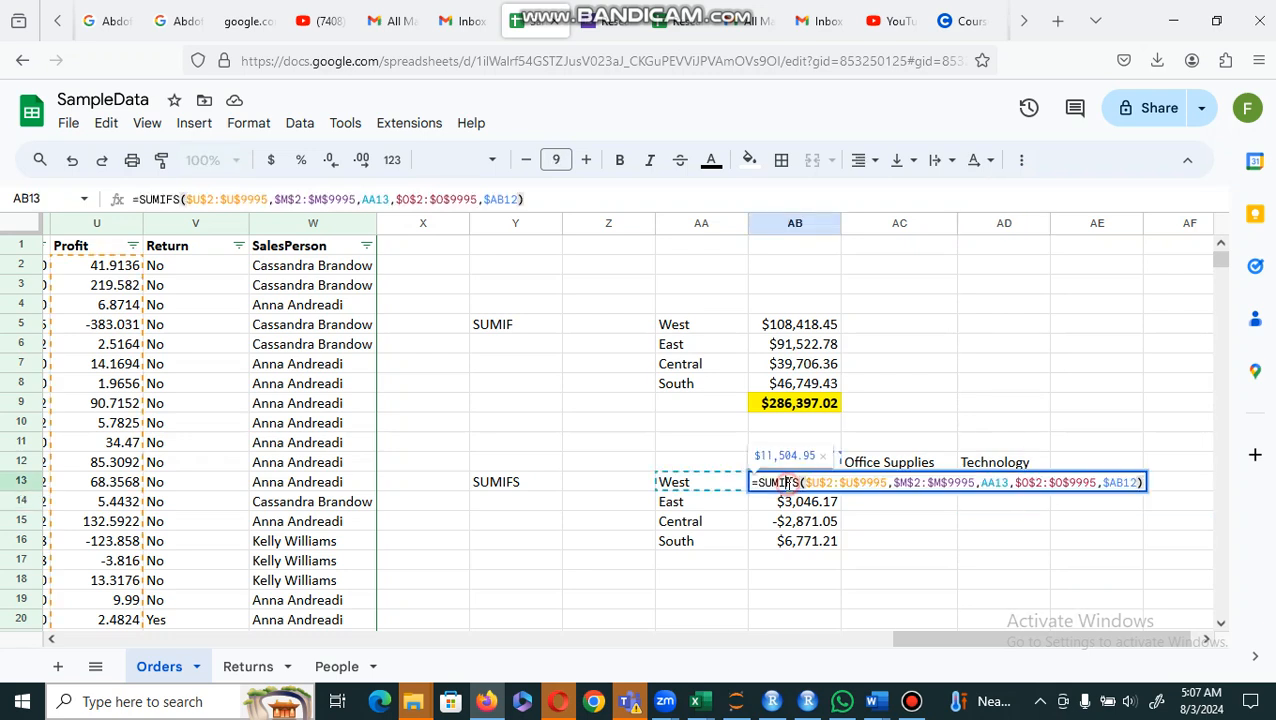
key("Return")
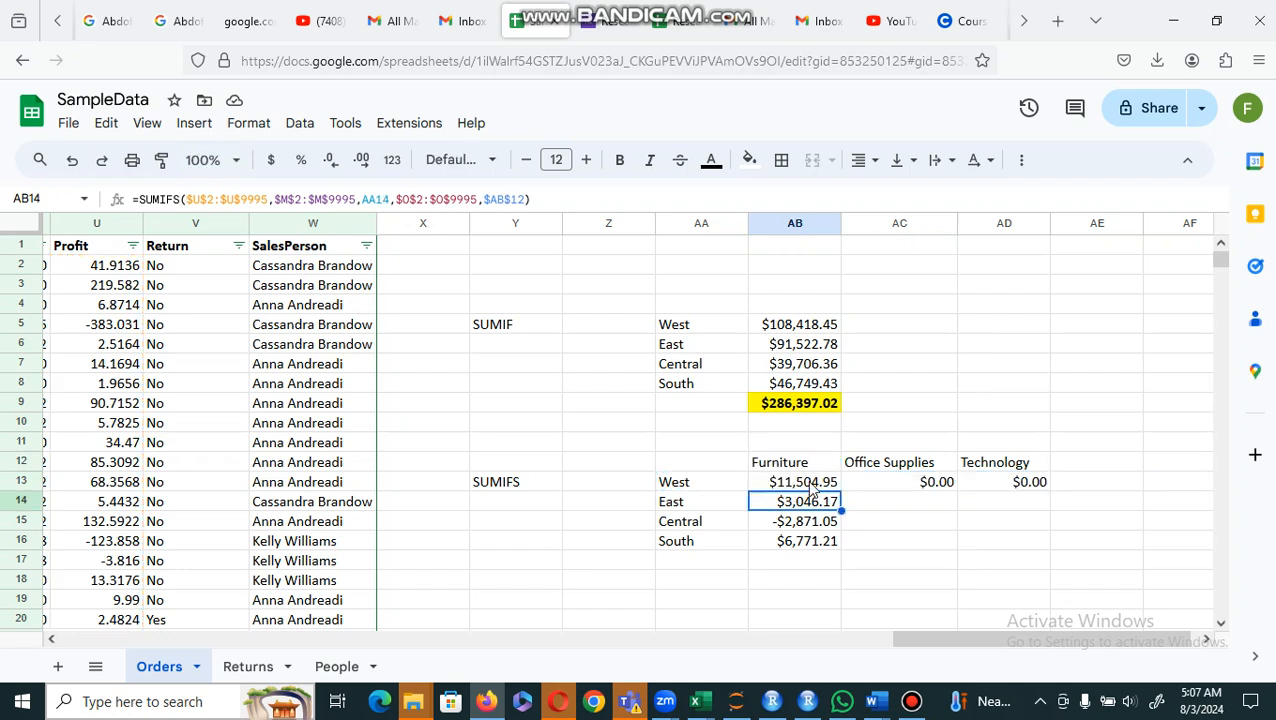
left_click(805, 483)
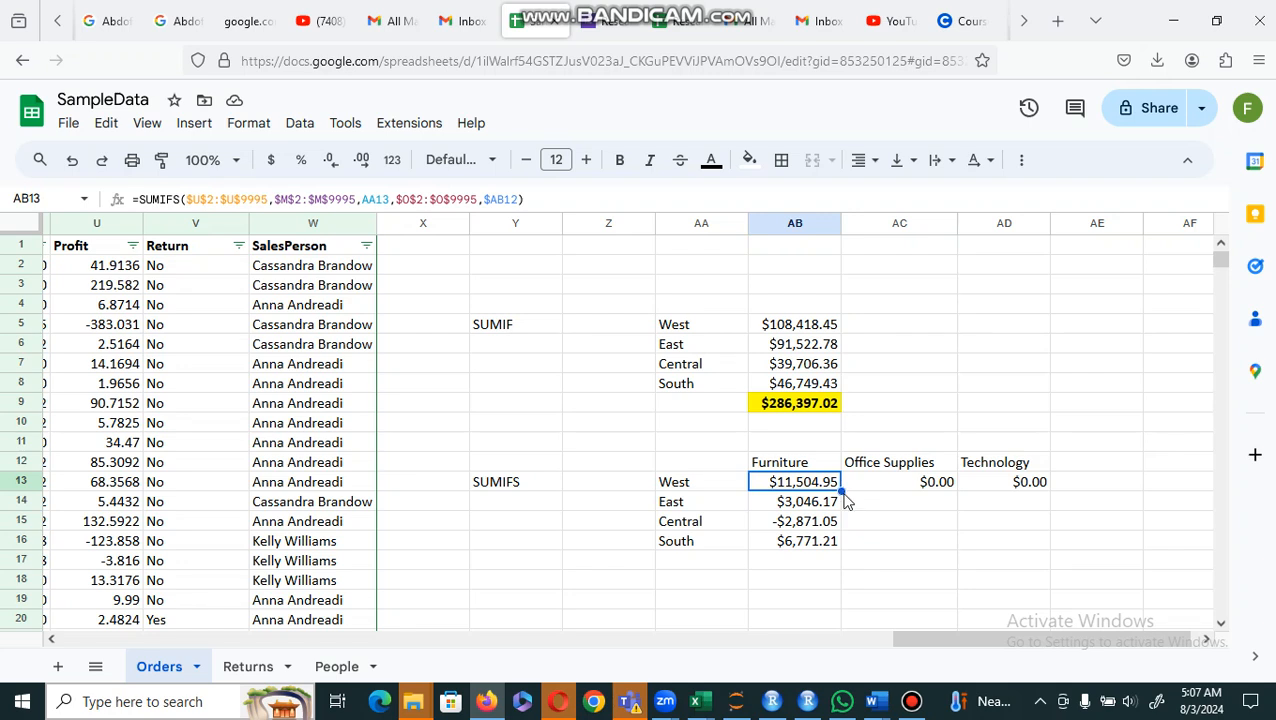
left_click(817, 508)
double_click(817, 508)
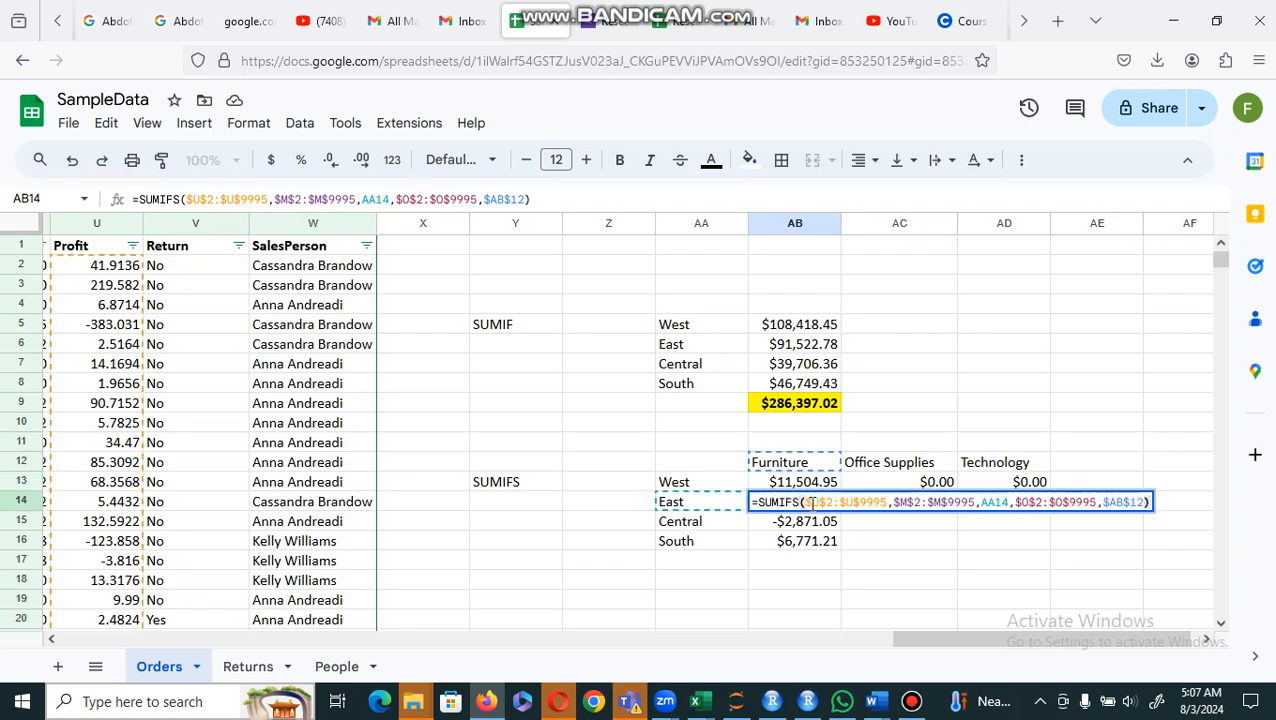
left_click(800, 483)
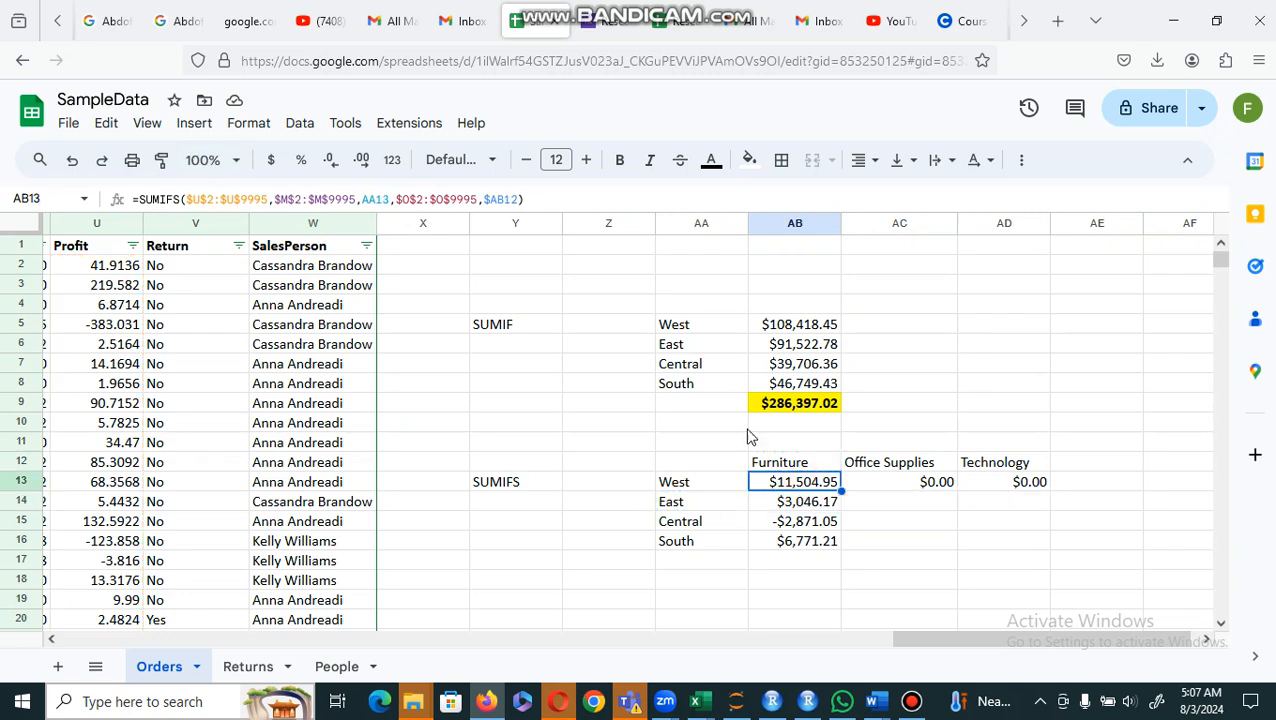
Copy AB13 and recheck which region and category cells the AC13 formula refers to
key("ctrl+c")
left_click(897, 483)
double_click(893, 483)
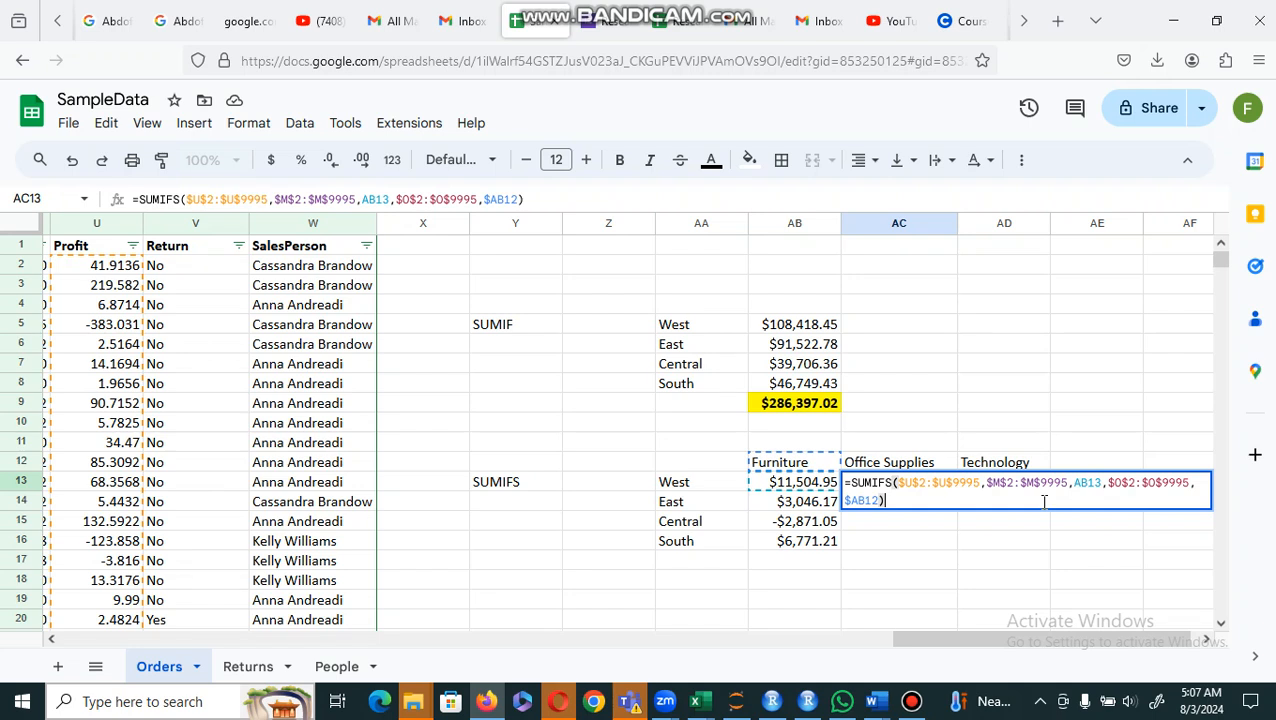
key("Return")
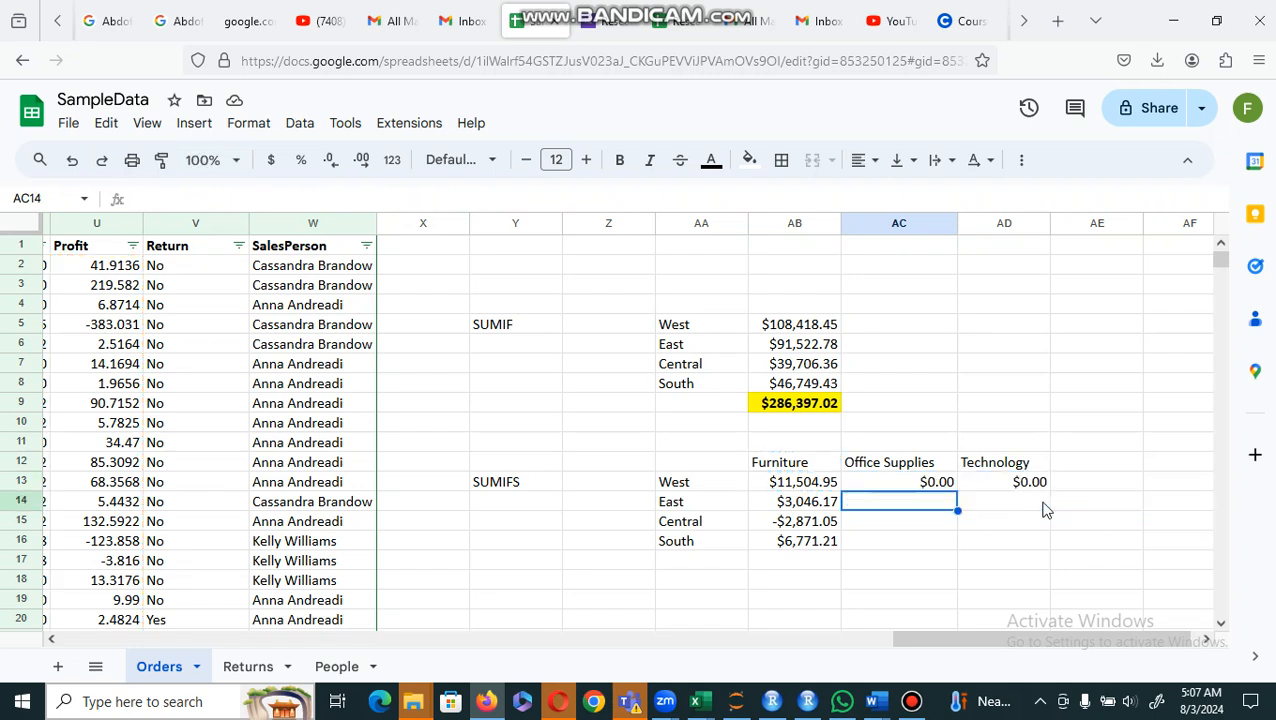
Try changing the region criterion in AB13 to AA$13 and fill the formula across to AD13
left_click(804, 475)
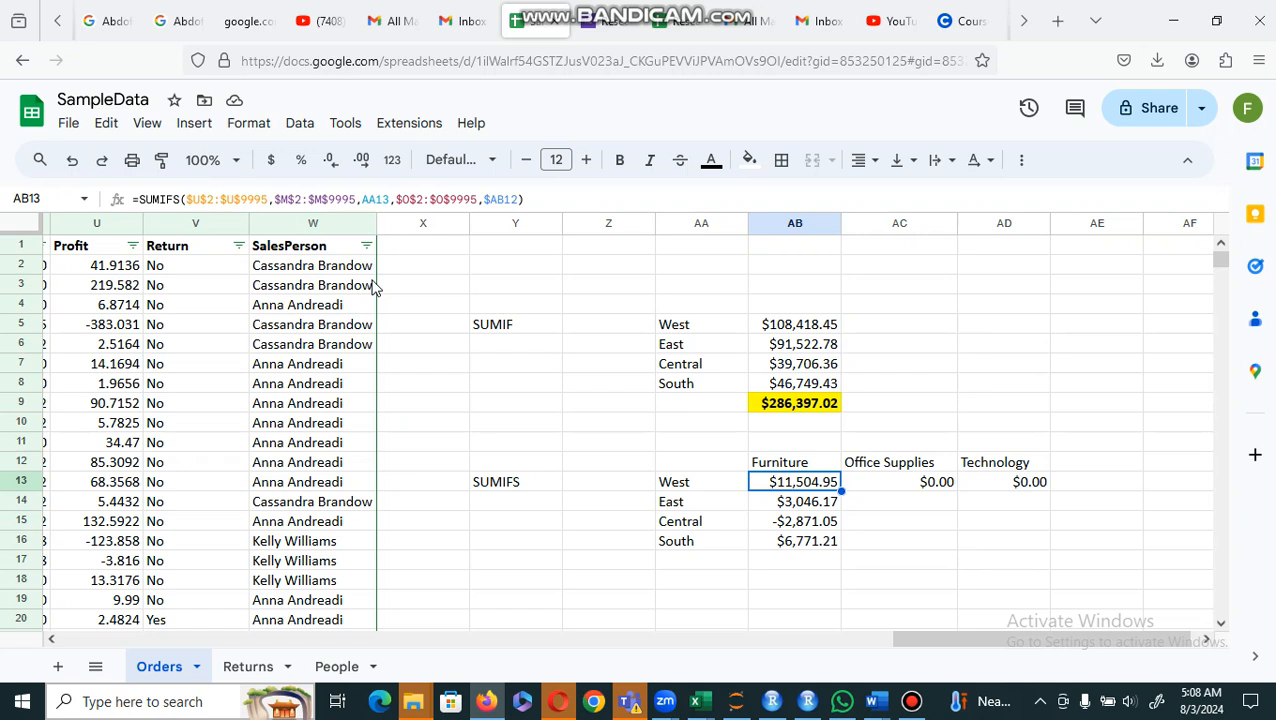
left_click(373, 199)
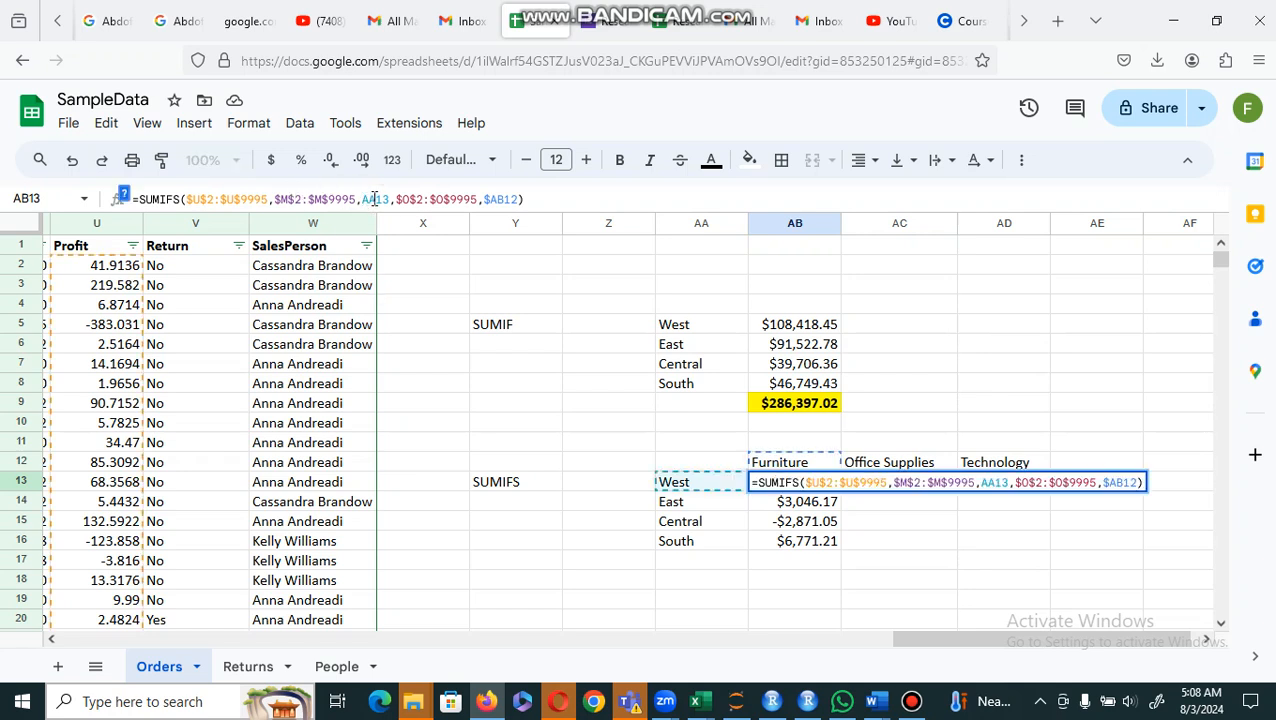
type("$")
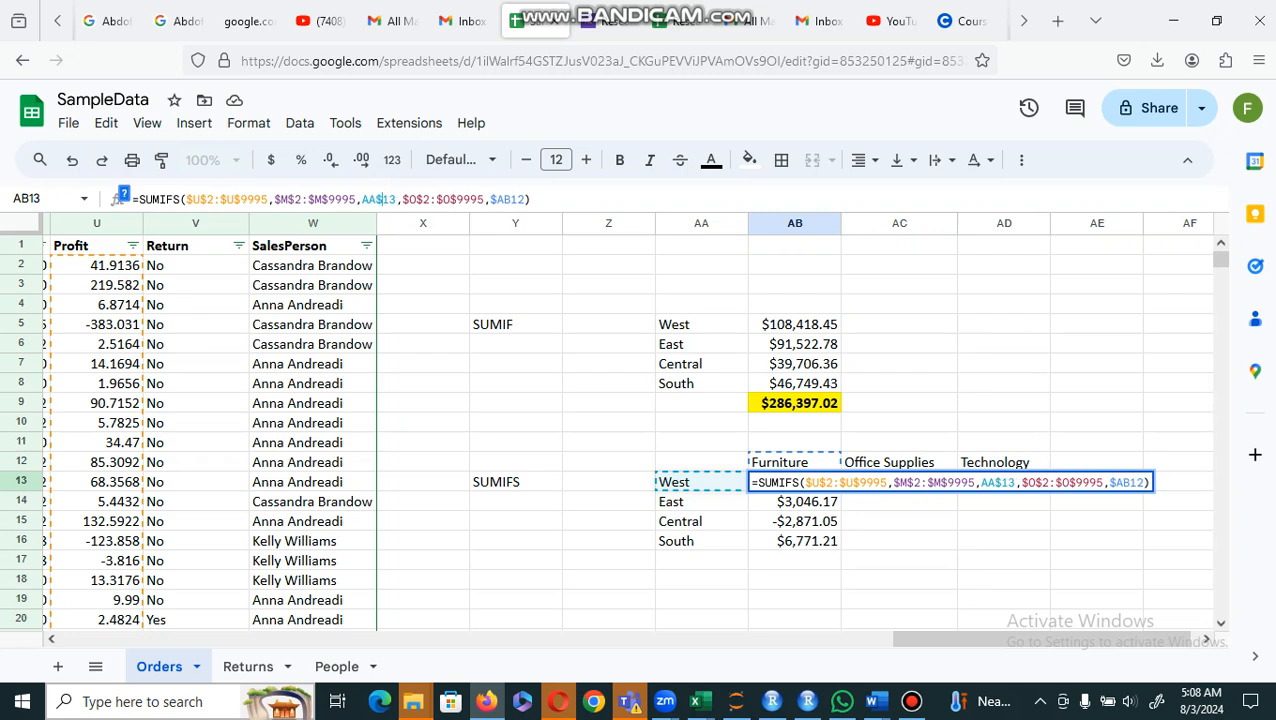
key("Return")
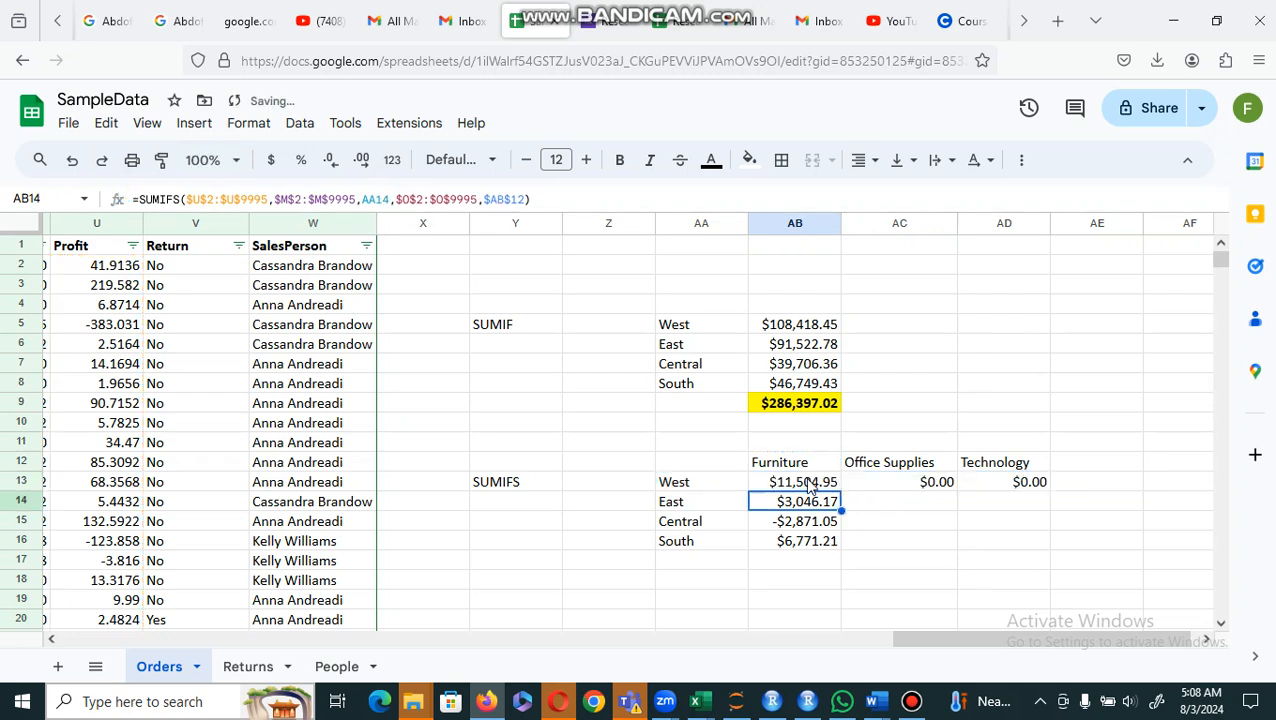
left_click(810, 485)
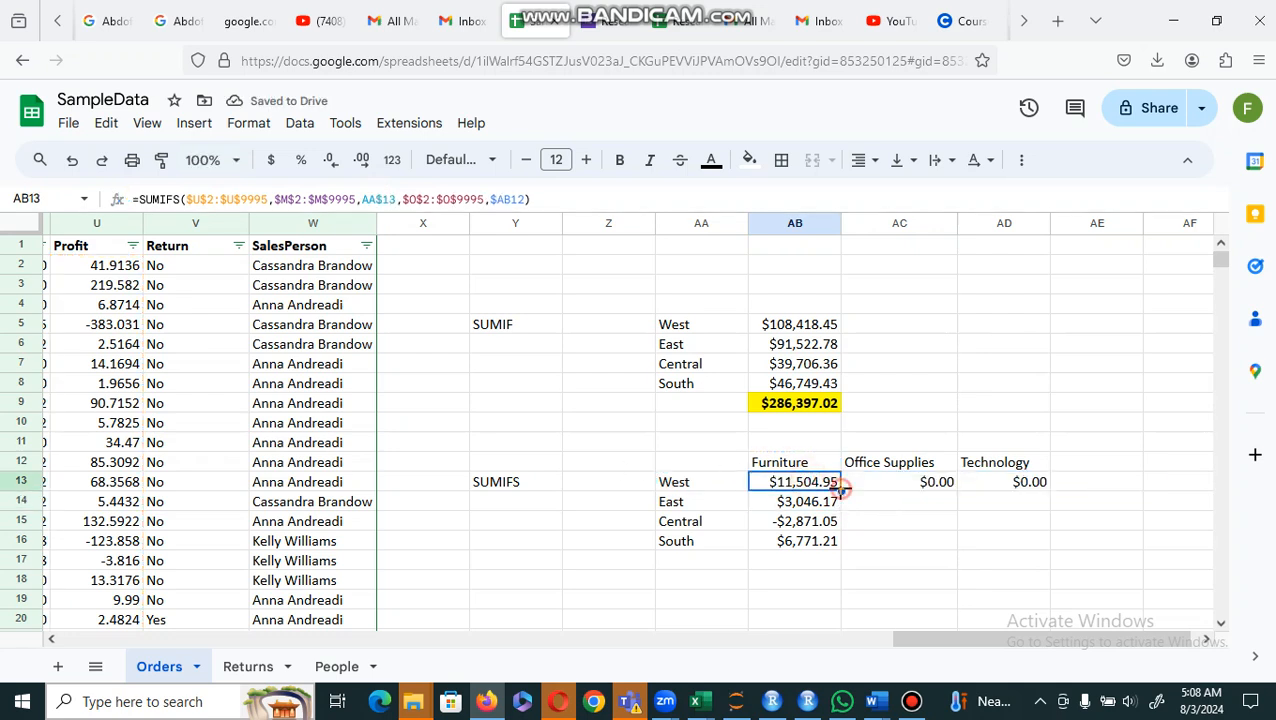
left_click_drag(841, 487, 1020, 487)
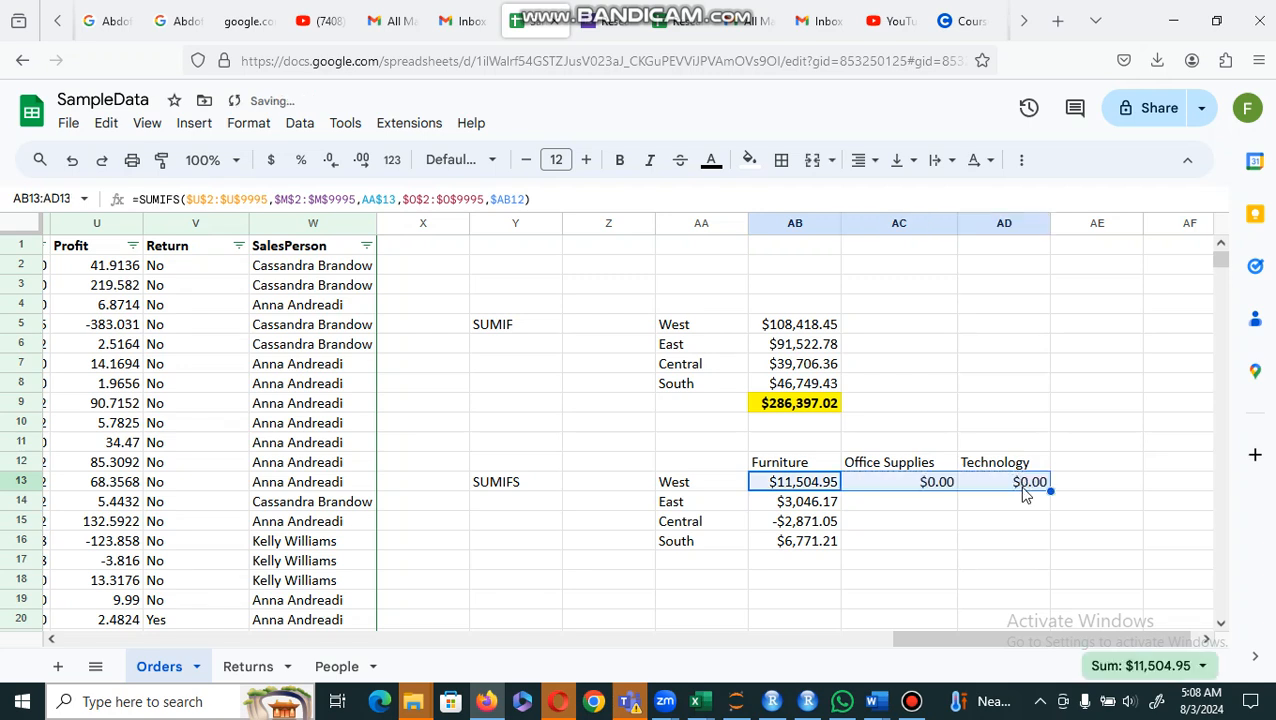
Examine how the region and category references shift between the SUMIFS formulas in AB13 and AC13
left_click(884, 485)
double_click(885, 485)
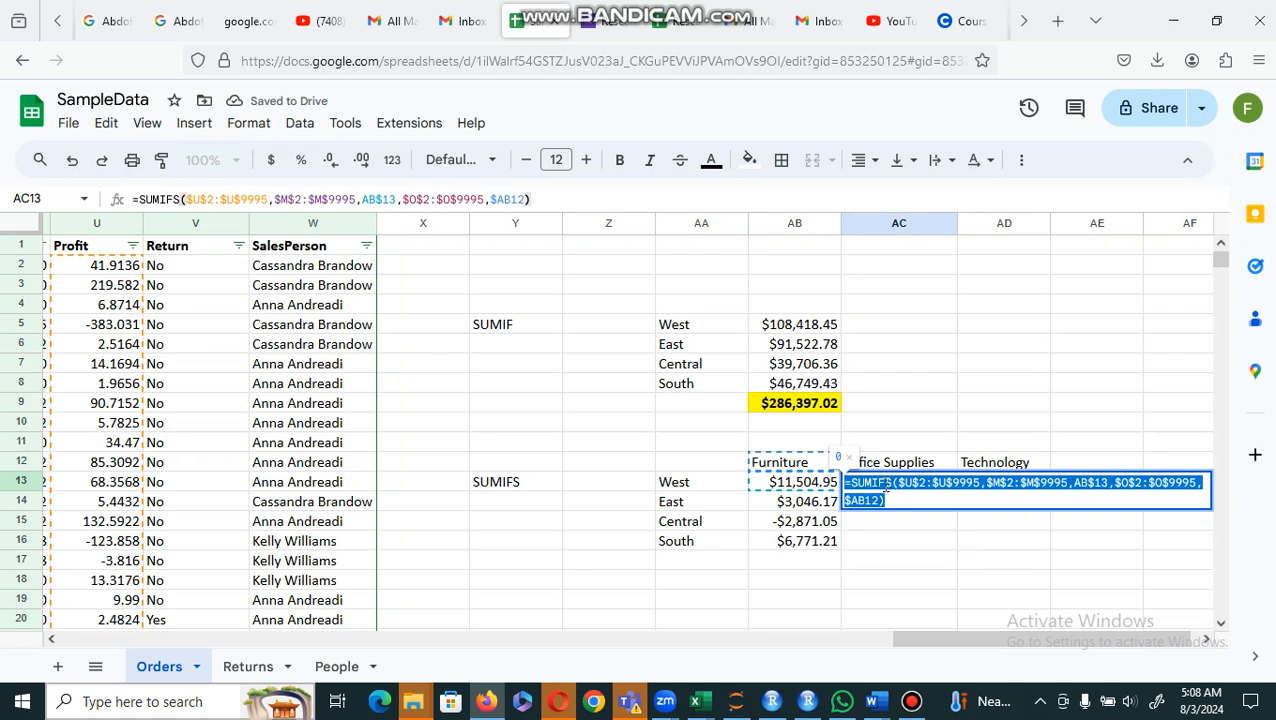
left_click(885, 485)
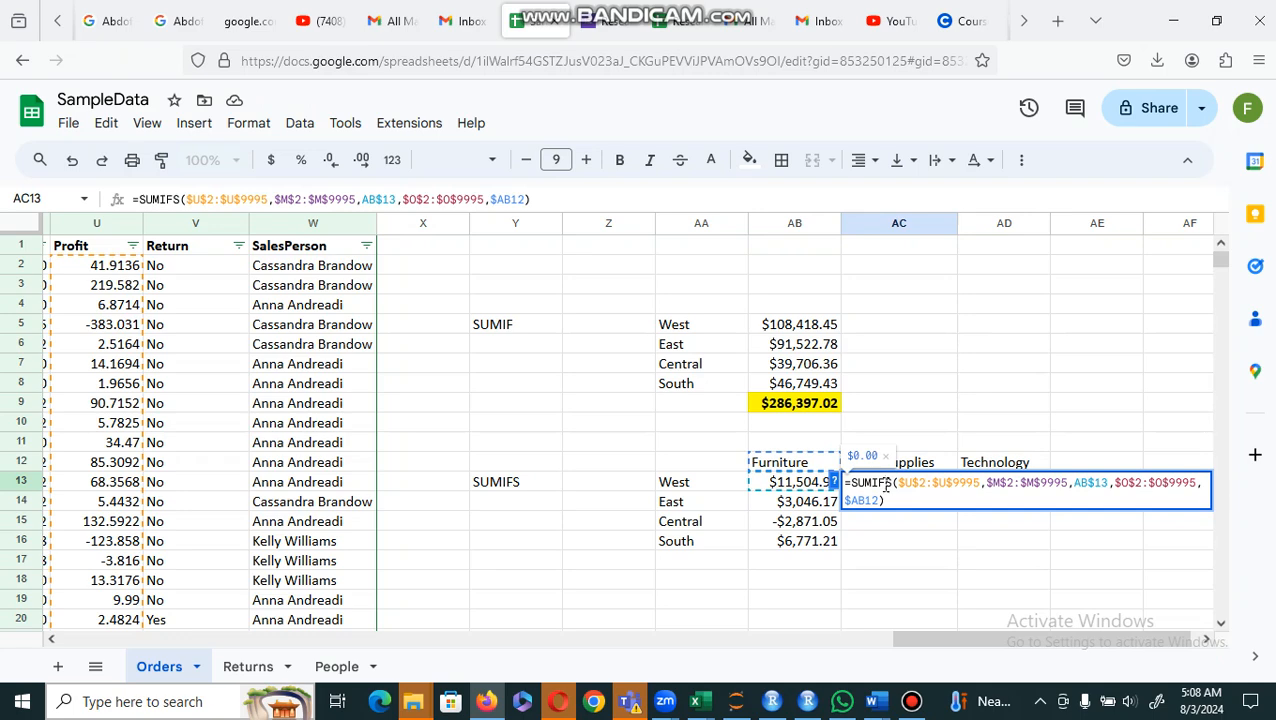
key("Return")
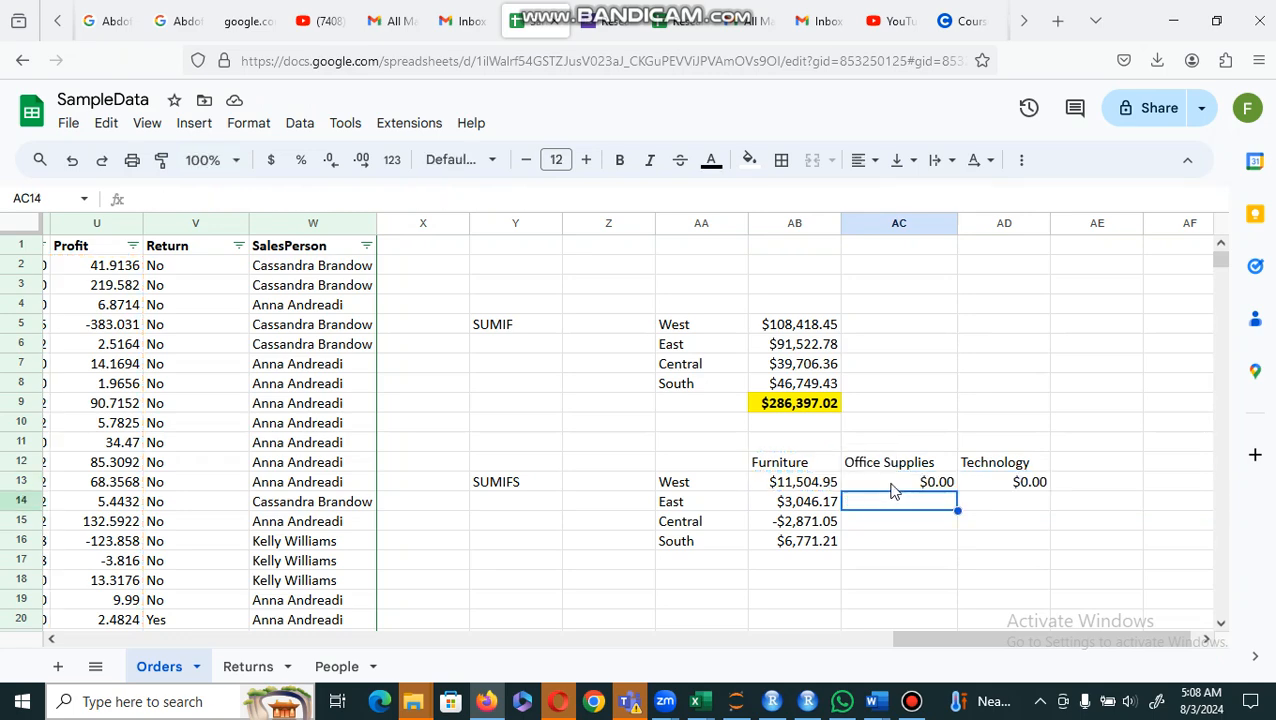
left_click(895, 481)
left_click(802, 463)
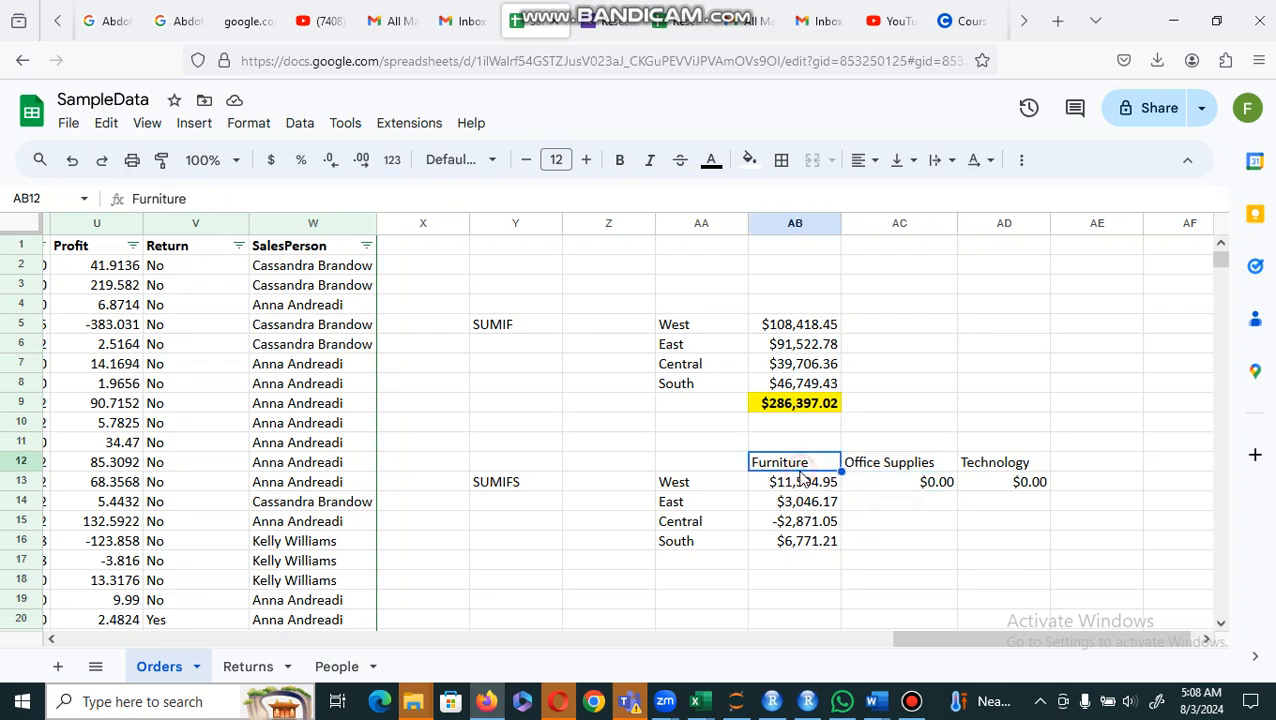
left_click(798, 484)
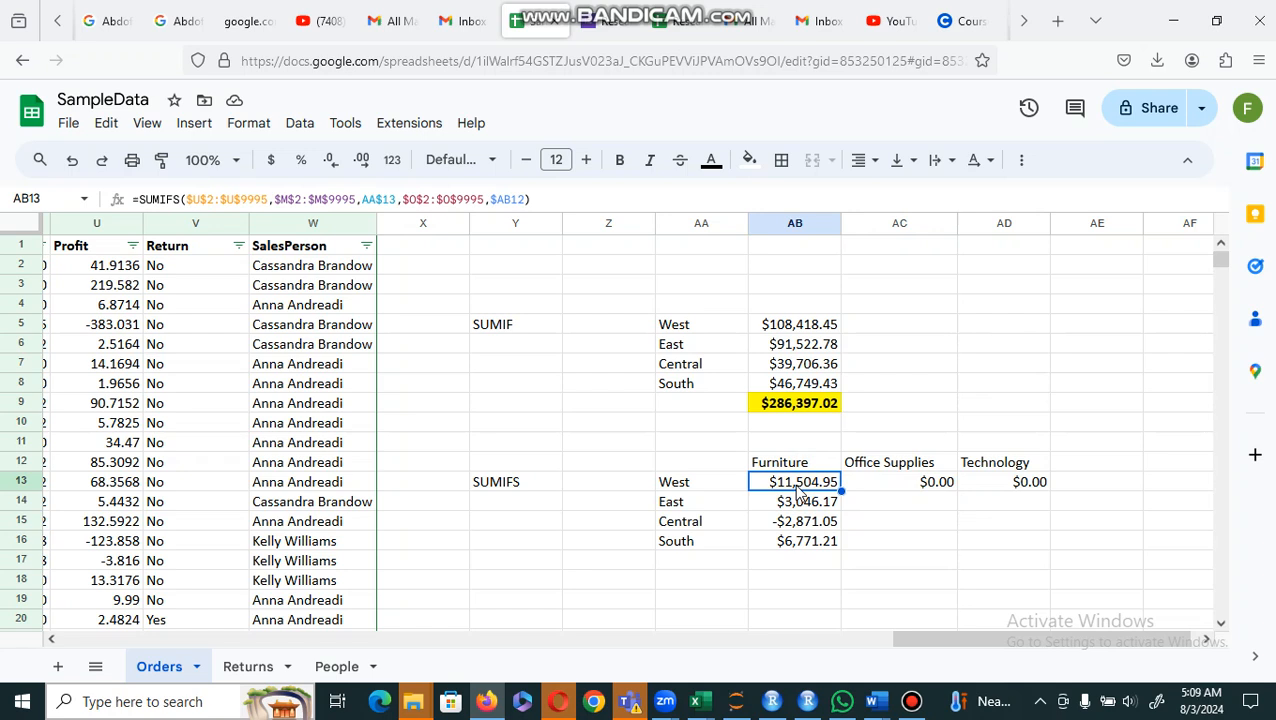
left_click(887, 485)
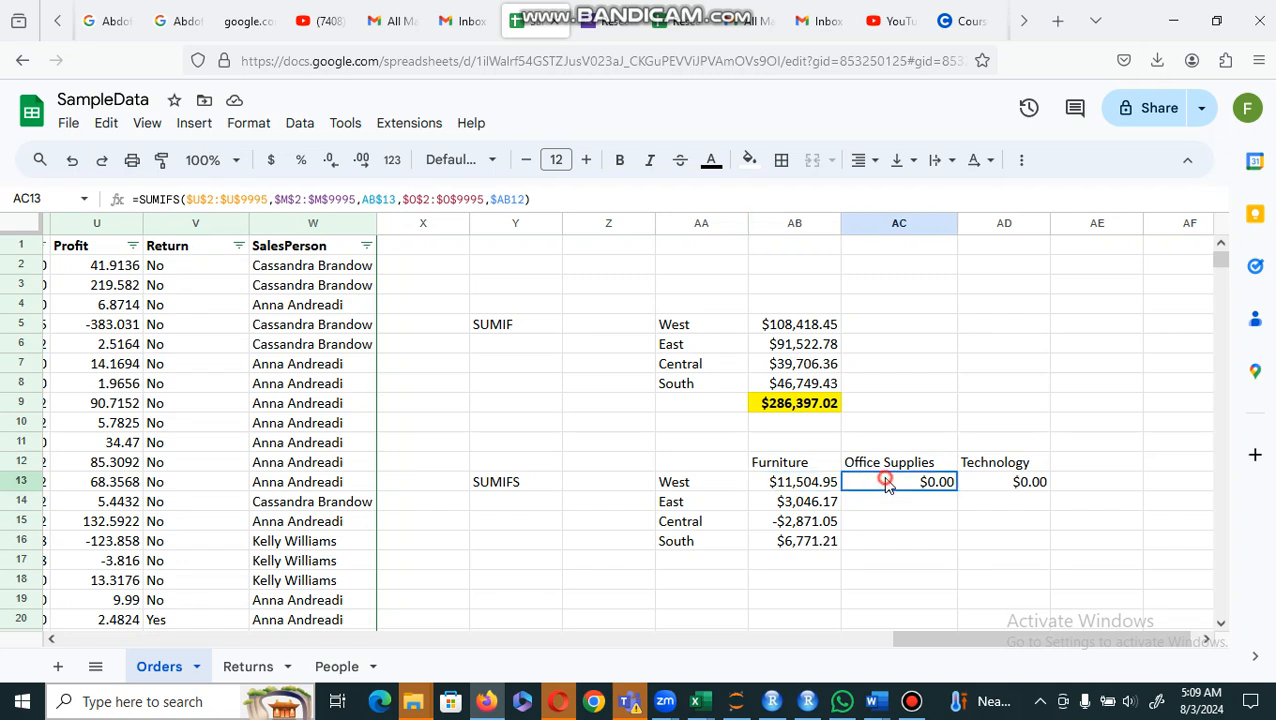
double_click(886, 483)
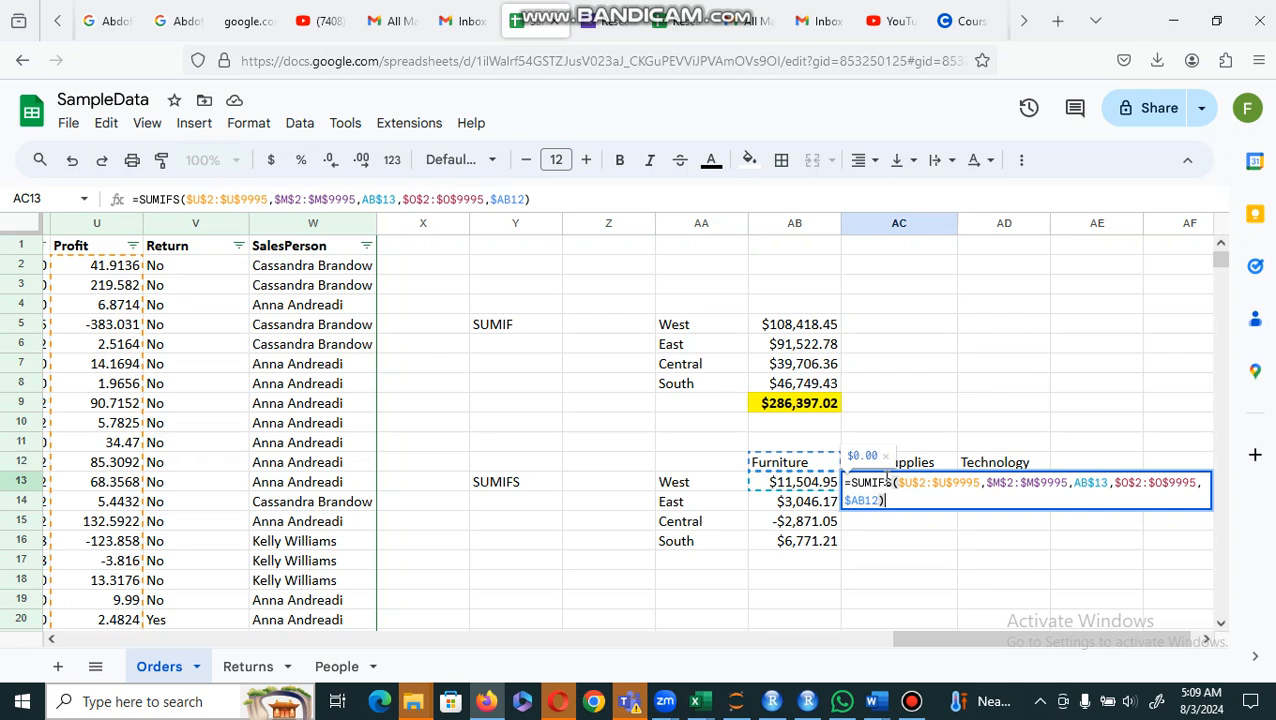
key("Return")
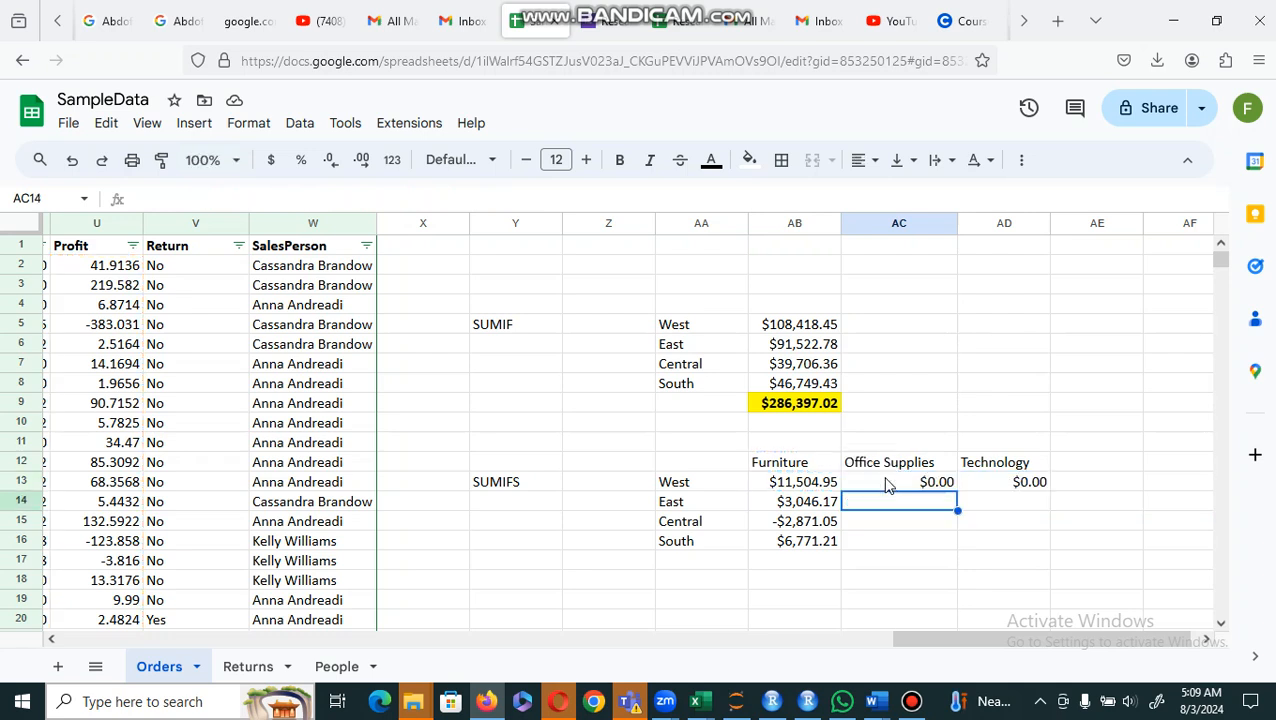
Change the region criterion in the AB13 SUMIFS formula to $AA13
left_click(785, 481)
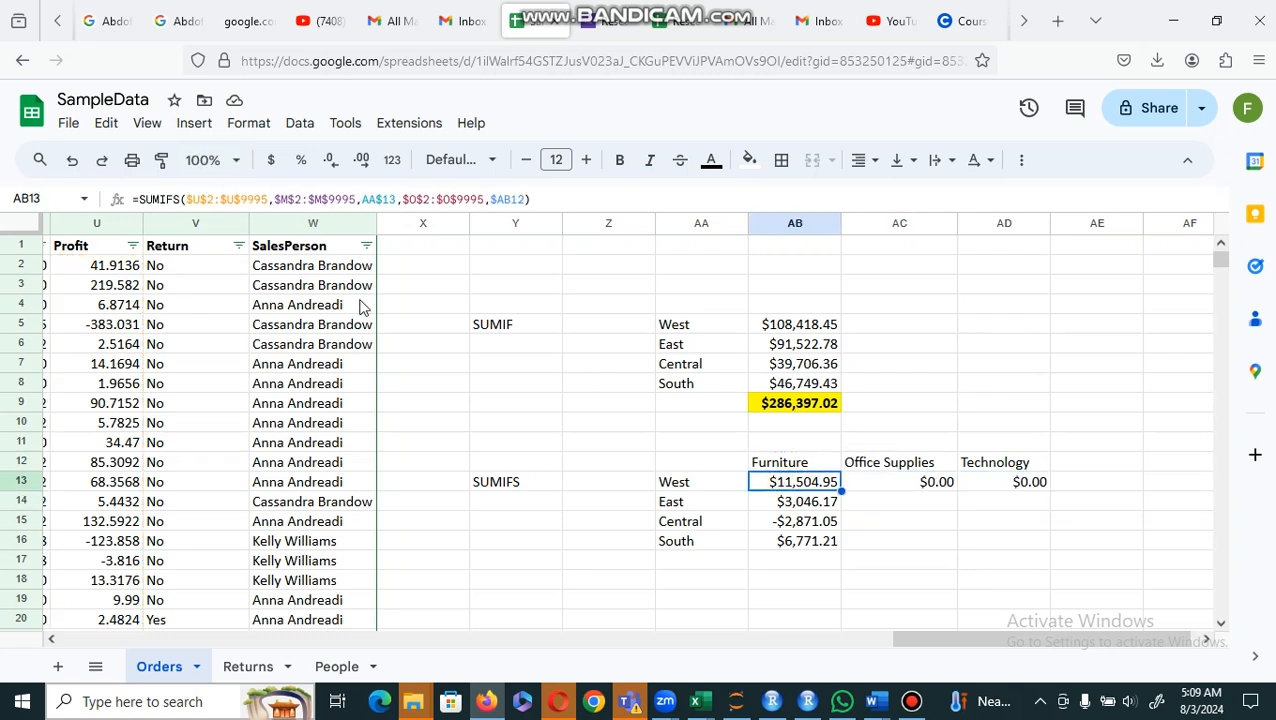
left_click(381, 202)
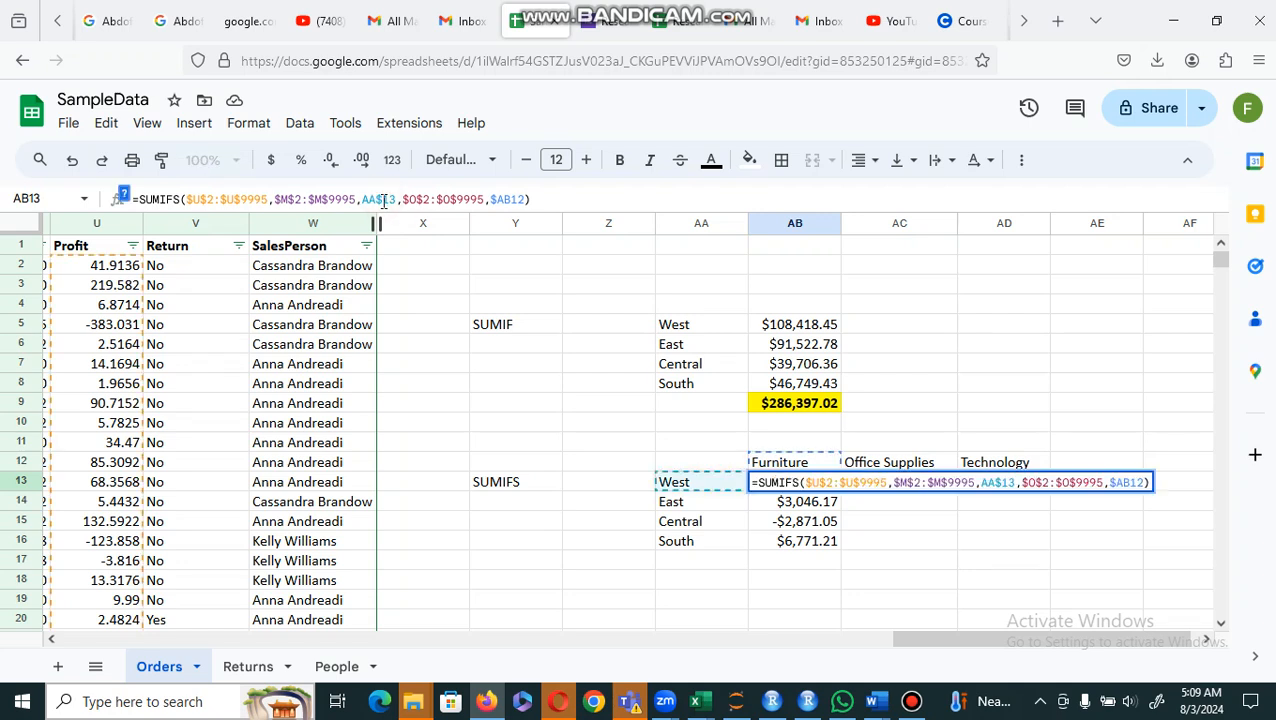
key("BackSpace")
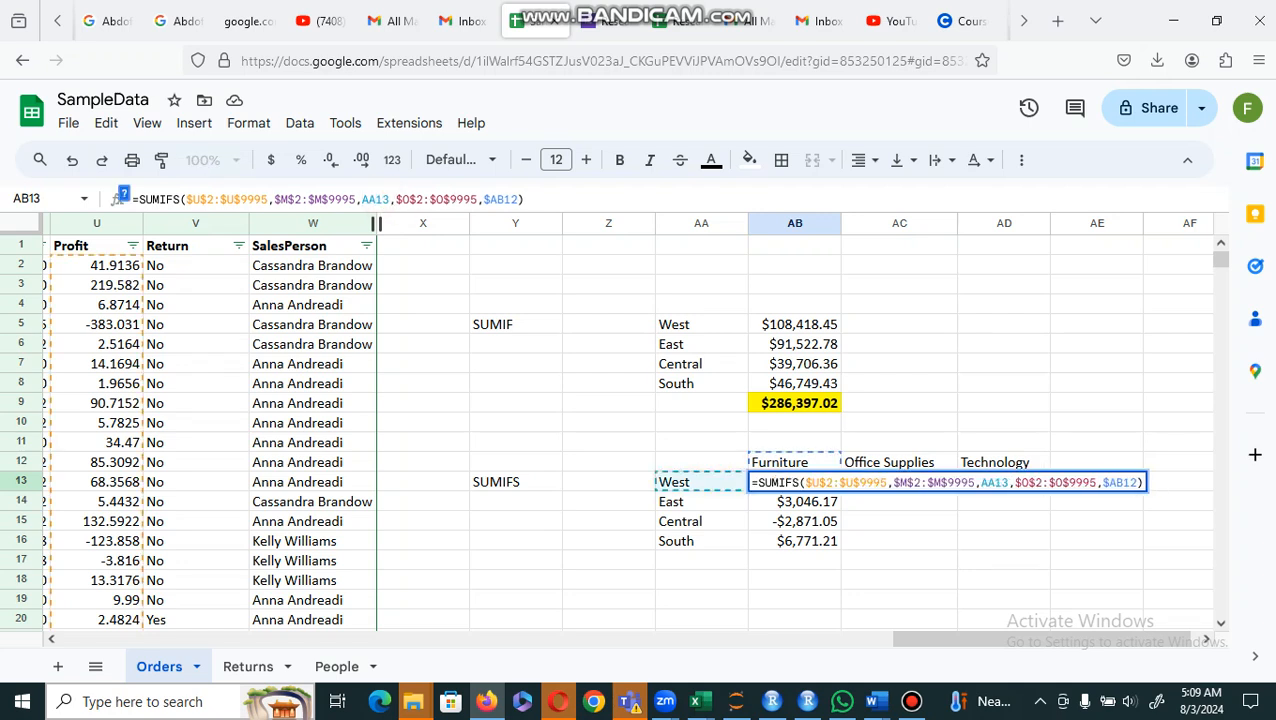
key("Return")
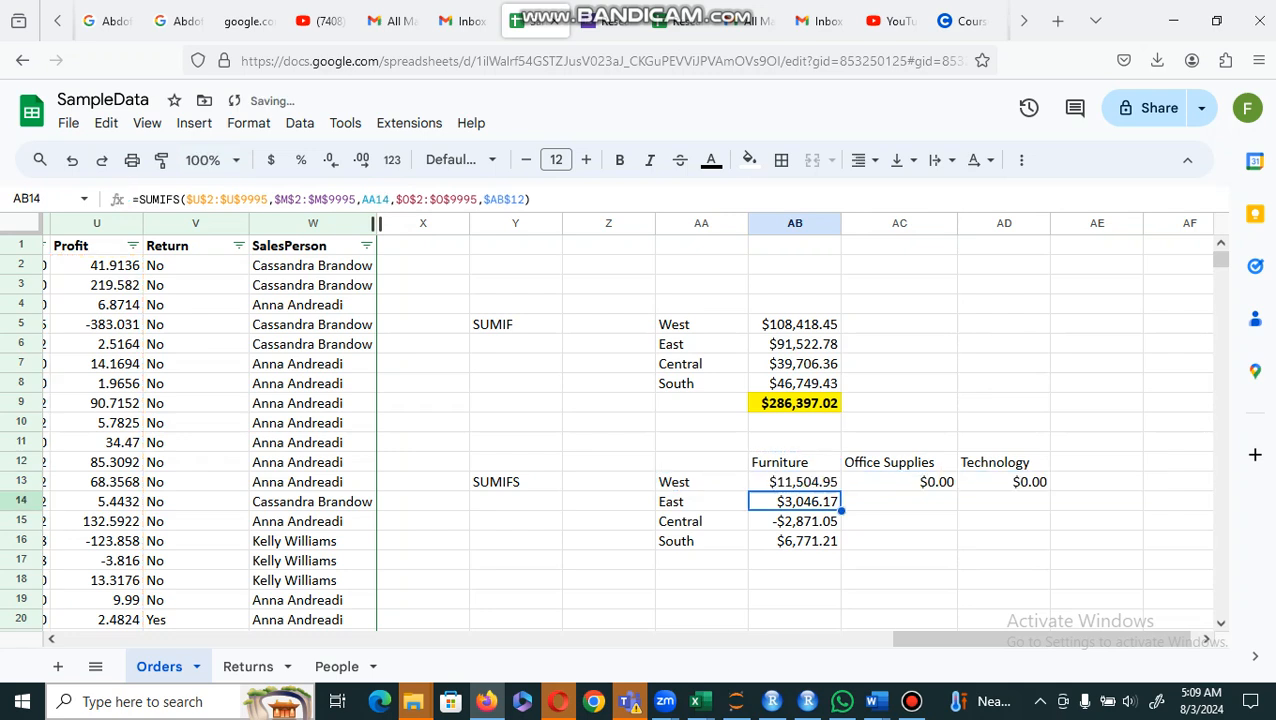
left_click(803, 484)
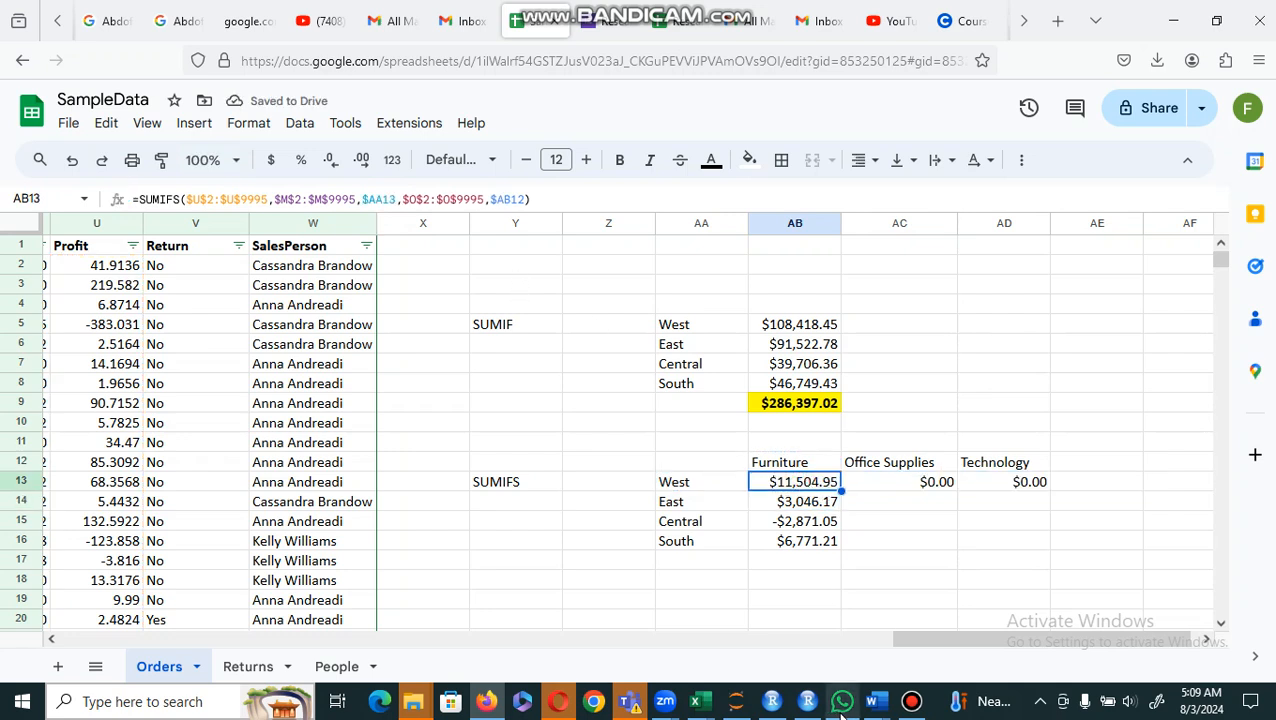
mouse_move(911, 701)
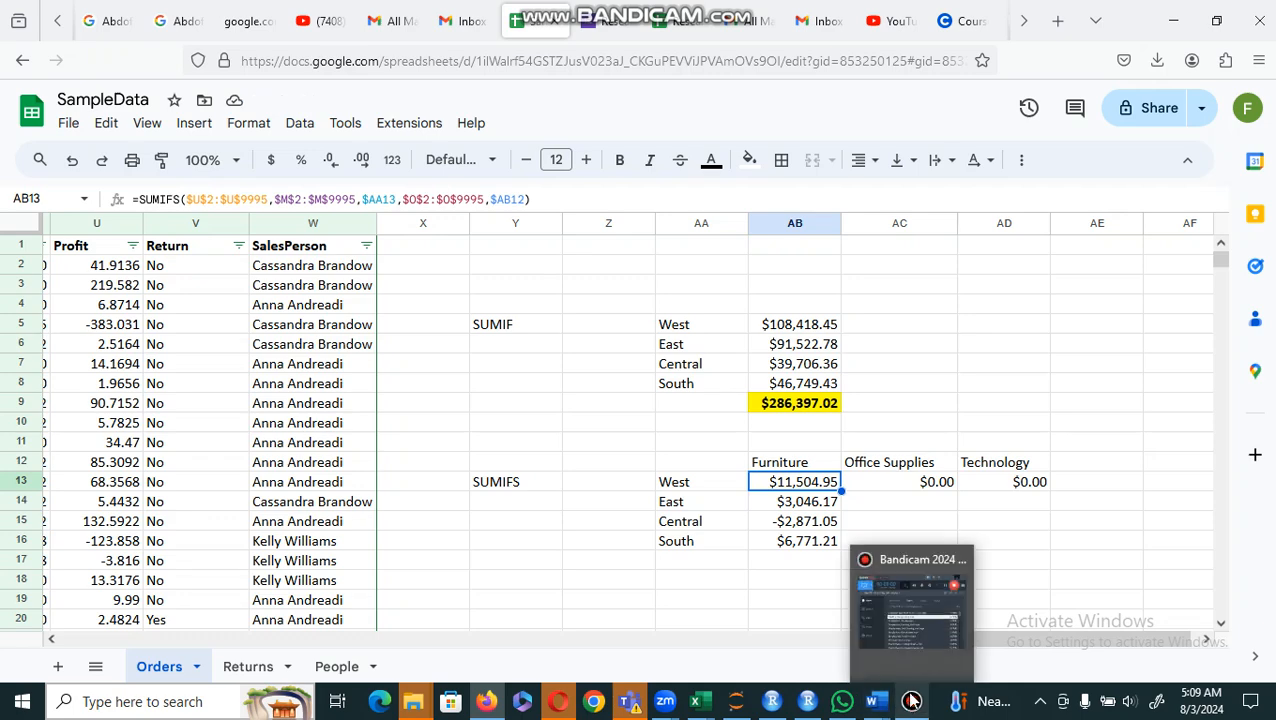
left_click(916, 636)
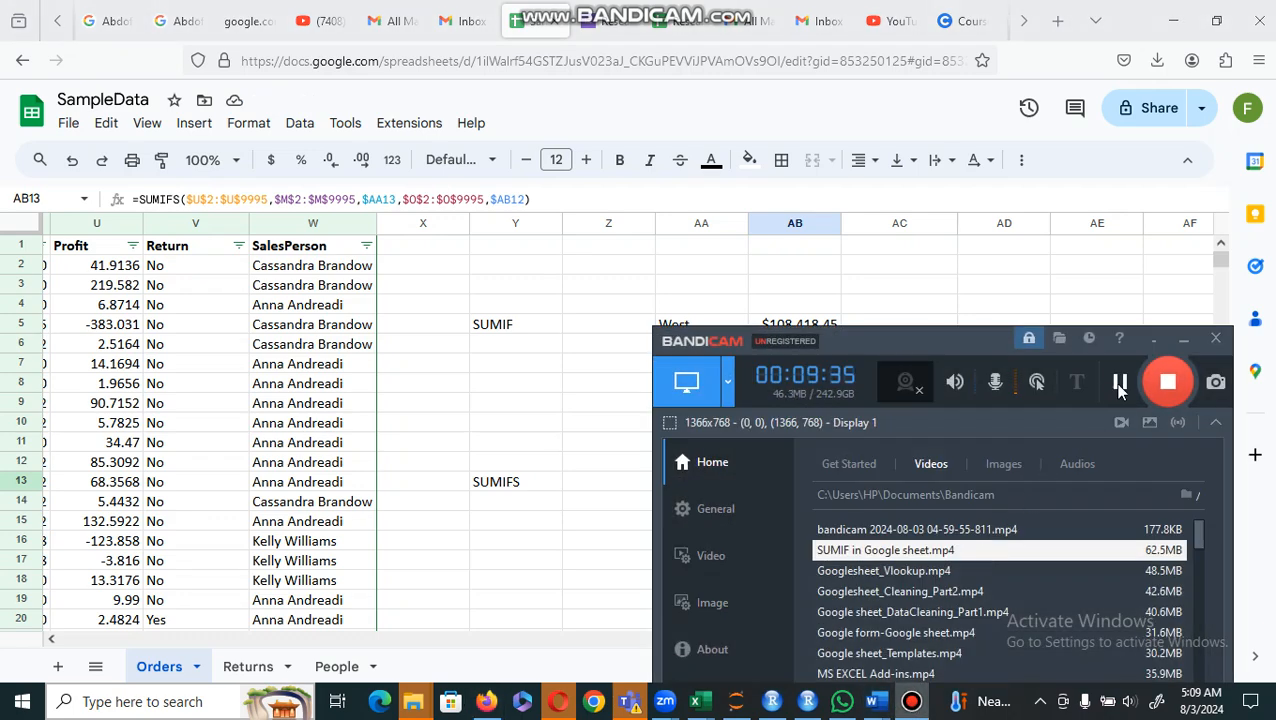
left_click(1119, 381)
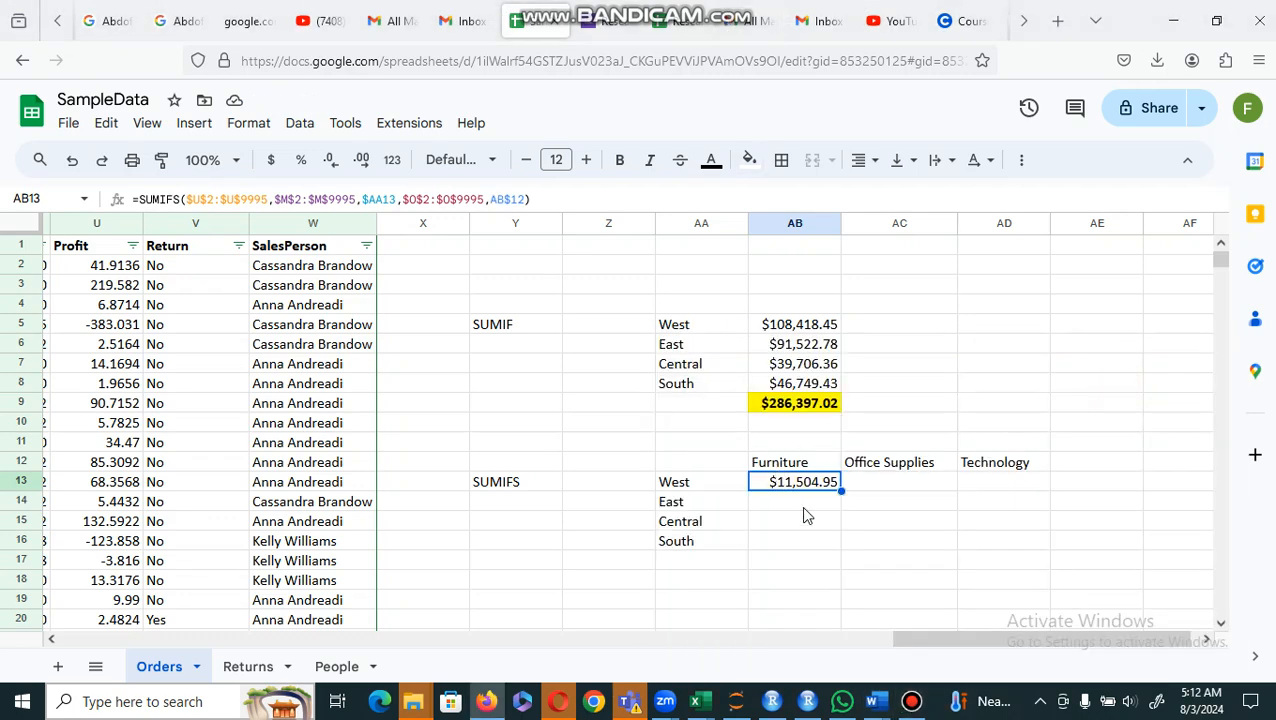
Review the category headings in AB12:AD12, the region labels in AA13:AA16 and the SUMIFS formula in AB13
left_click(802, 500)
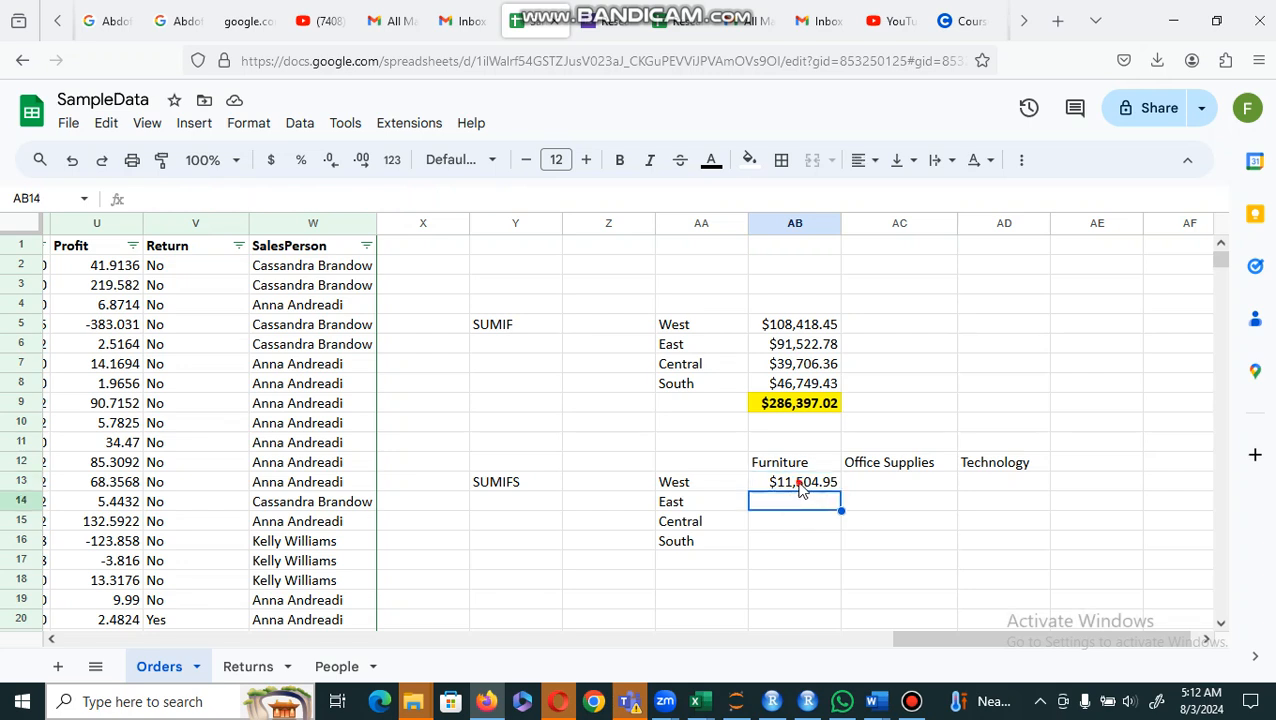
left_click(800, 490)
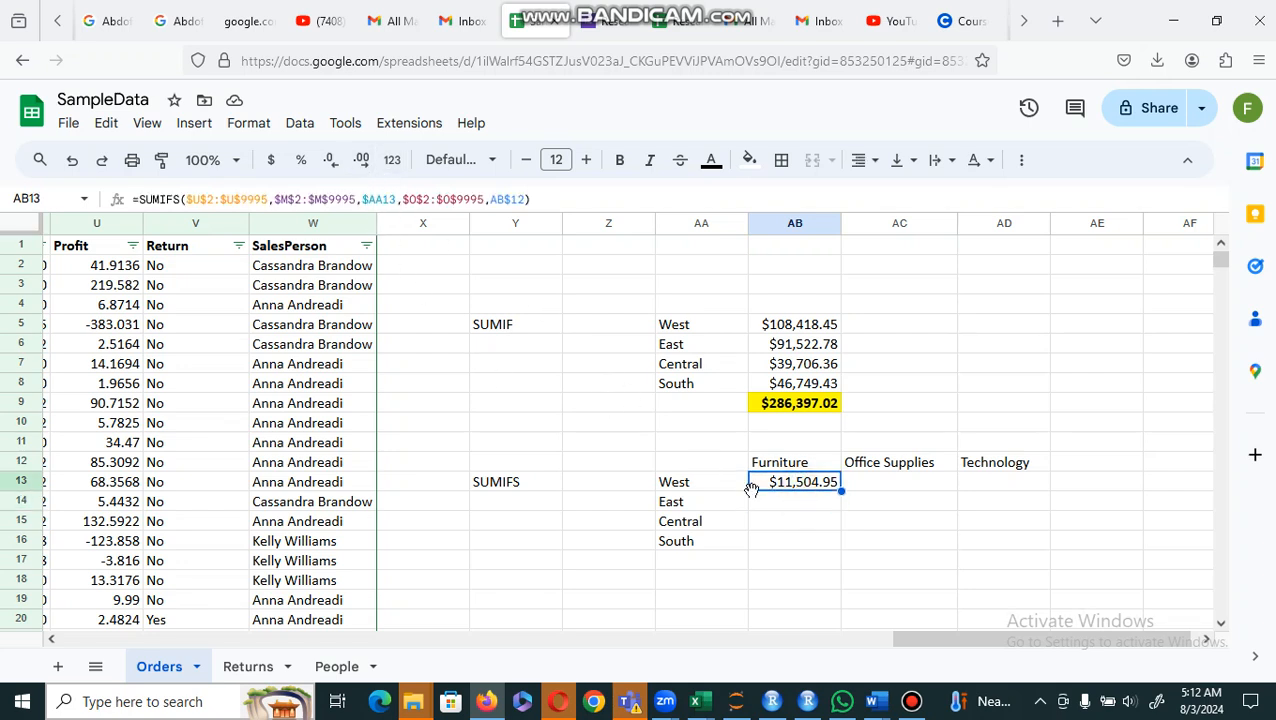
left_click(798, 466)
left_click(891, 470)
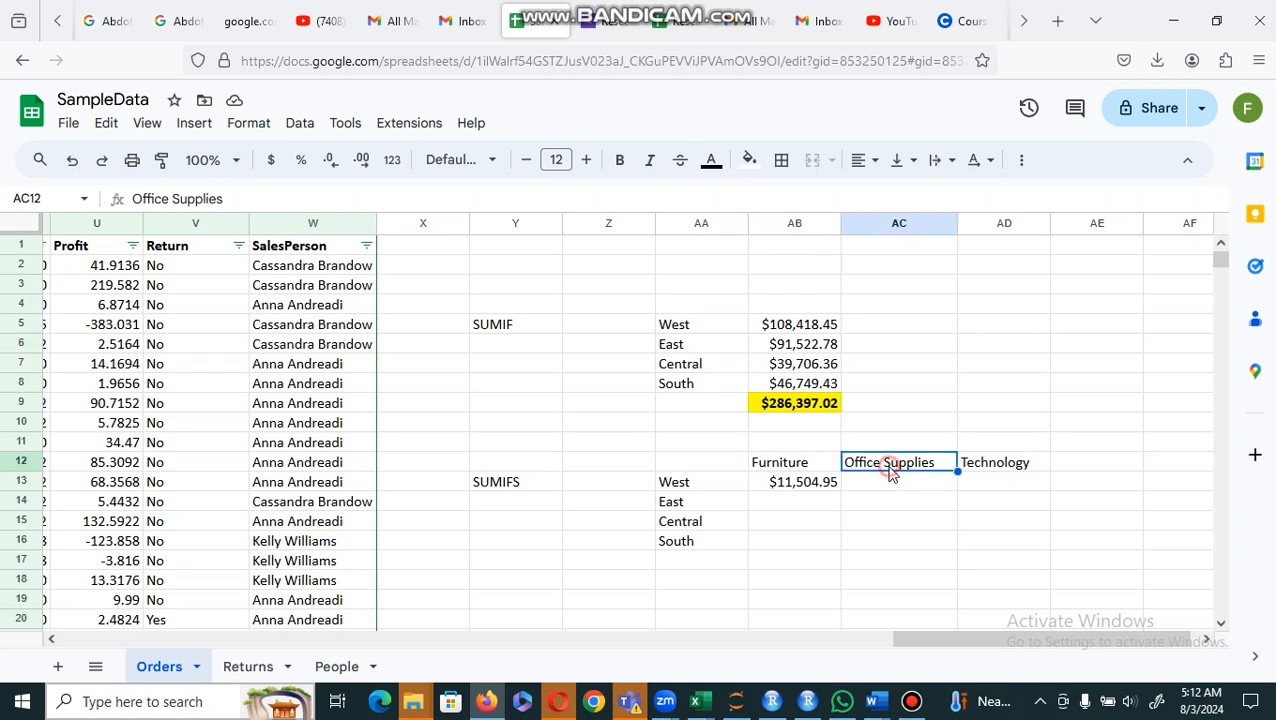
left_click(975, 465)
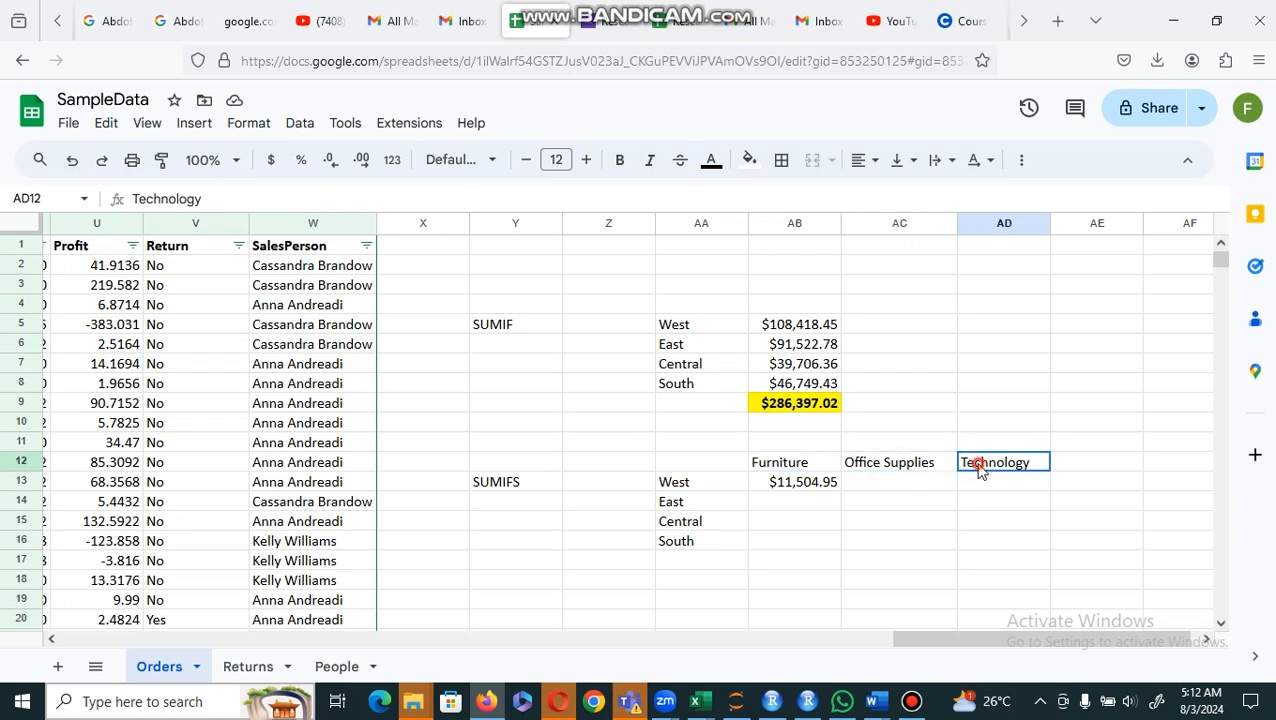
left_click(688, 484)
left_click(697, 506)
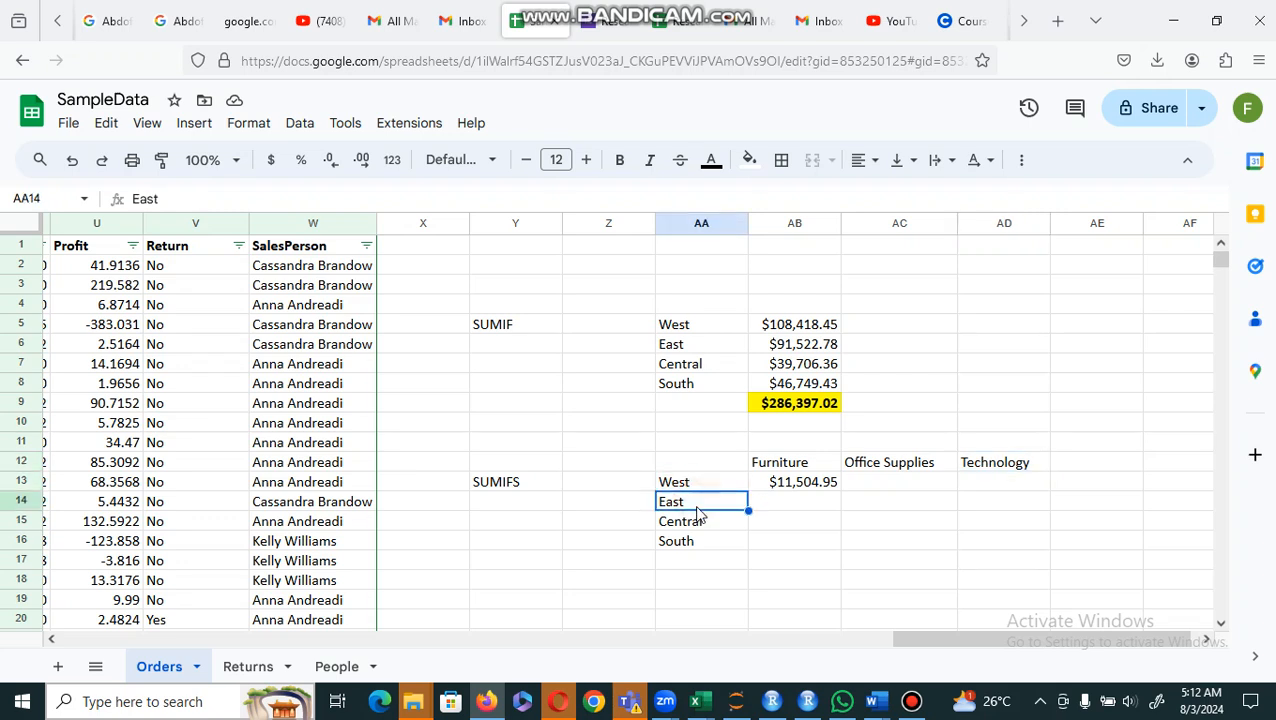
left_click(700, 524)
left_click(700, 541)
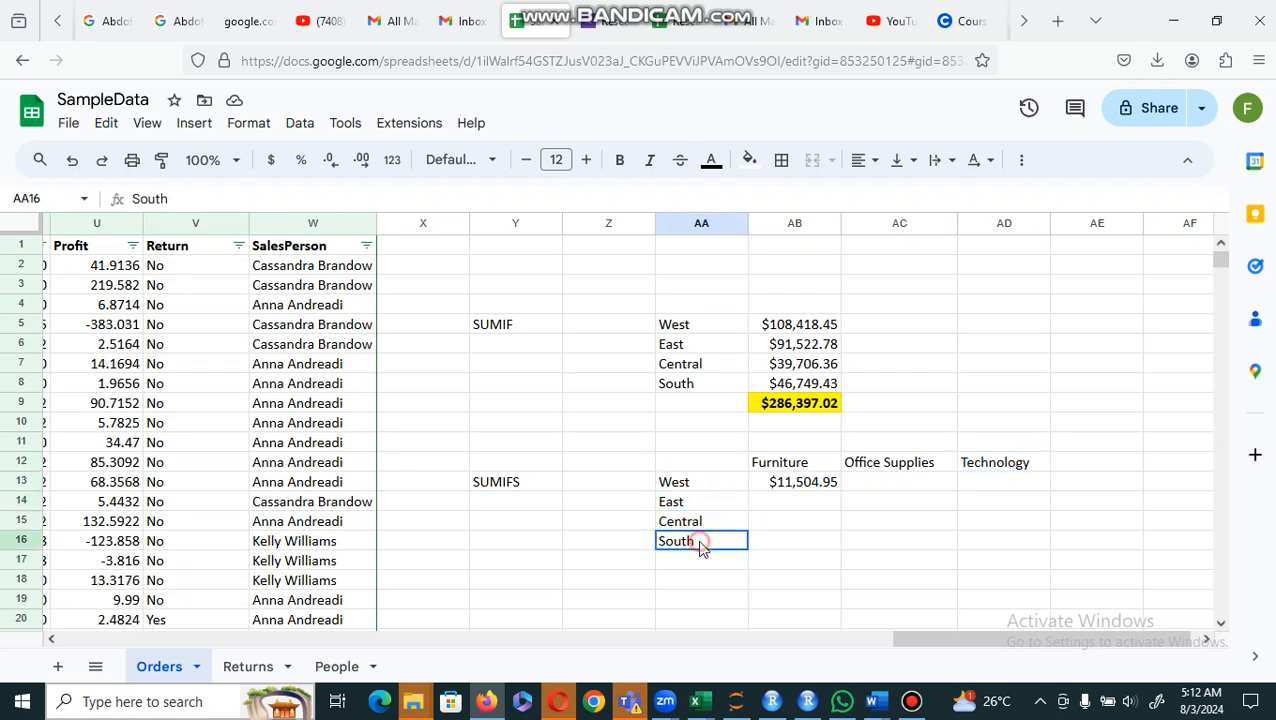
left_click(812, 484)
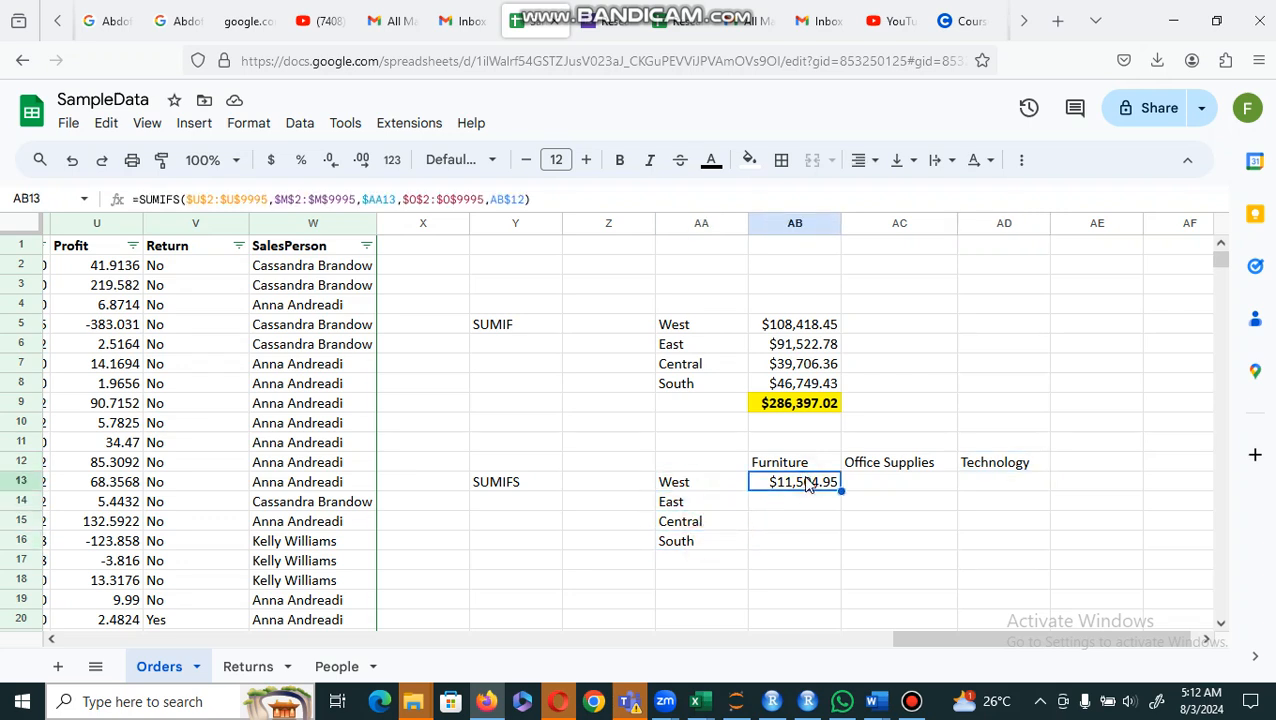